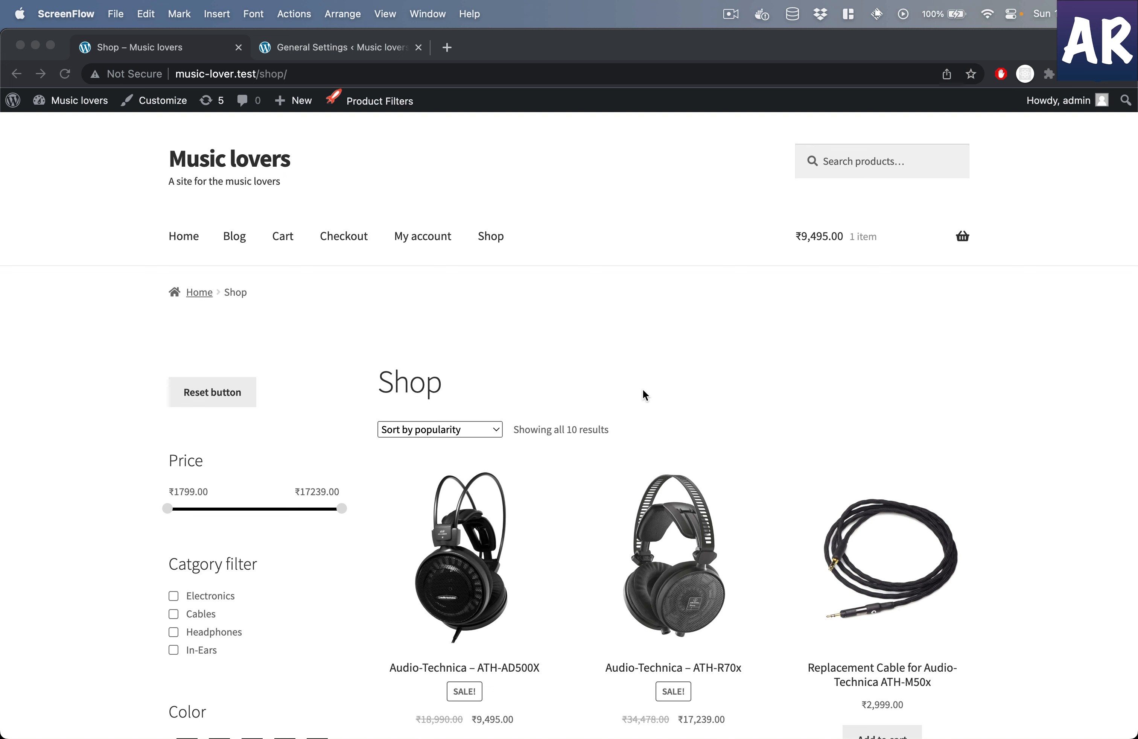
- Scroll through the Shop page's products and filters and back up
scroll(642, 390, "down", 10)
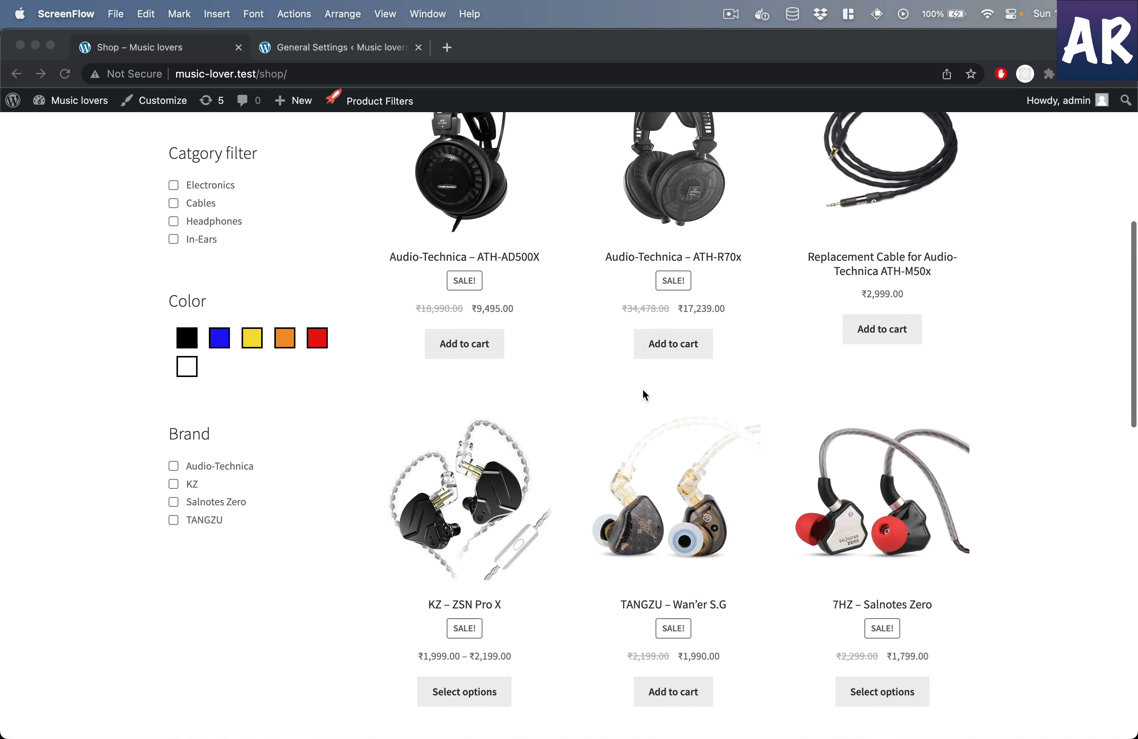
scroll(643, 395, "up", 4)
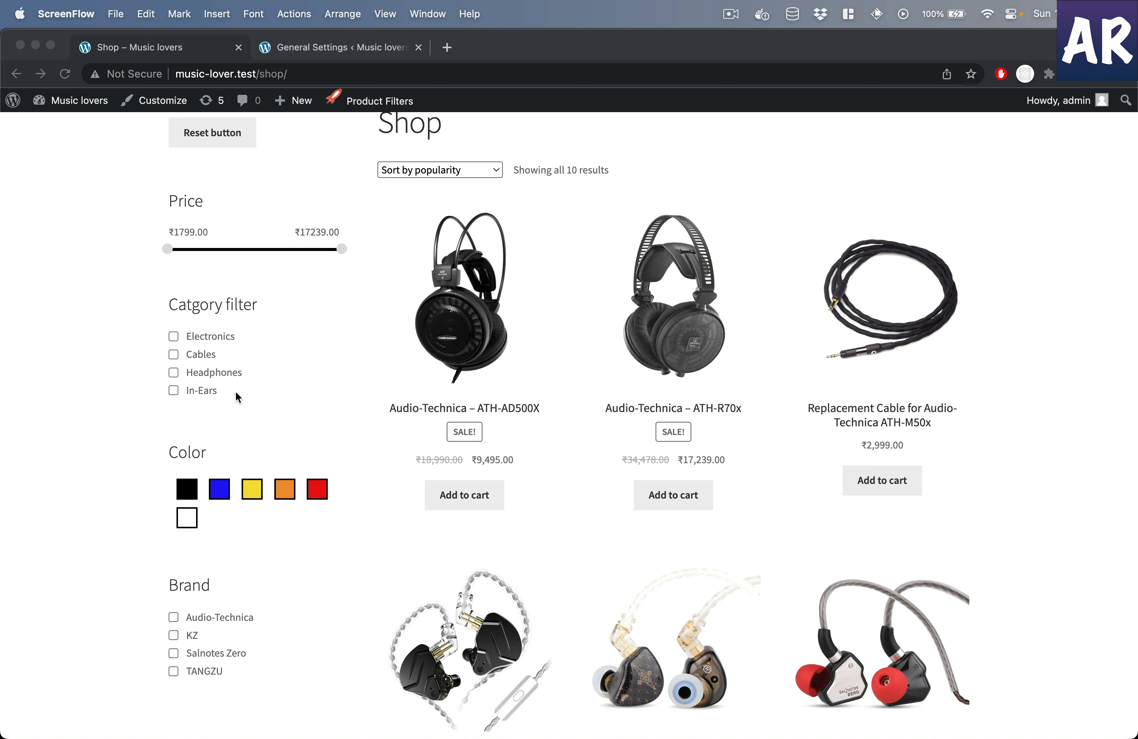
scroll(236, 390, "up", 5)
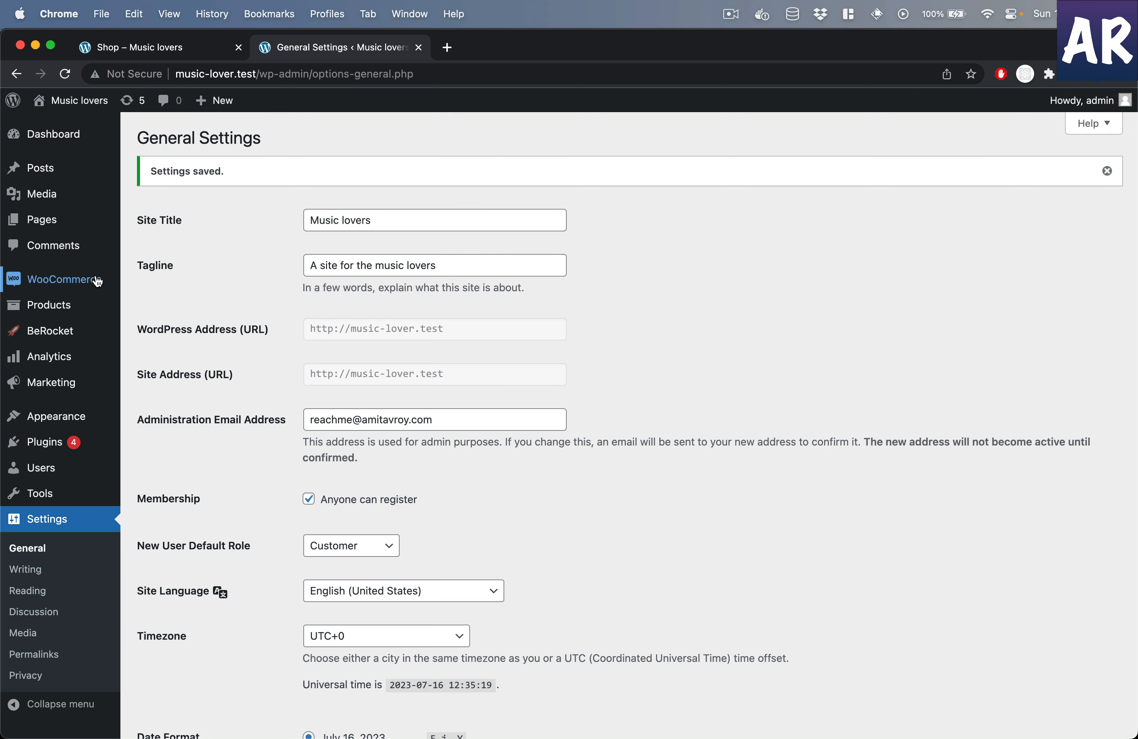
- Move the first15 and wu47aq39 coupons to the Trash with the Move to Trash bulk action
mouse_move(96, 281)
left_click(170, 357)
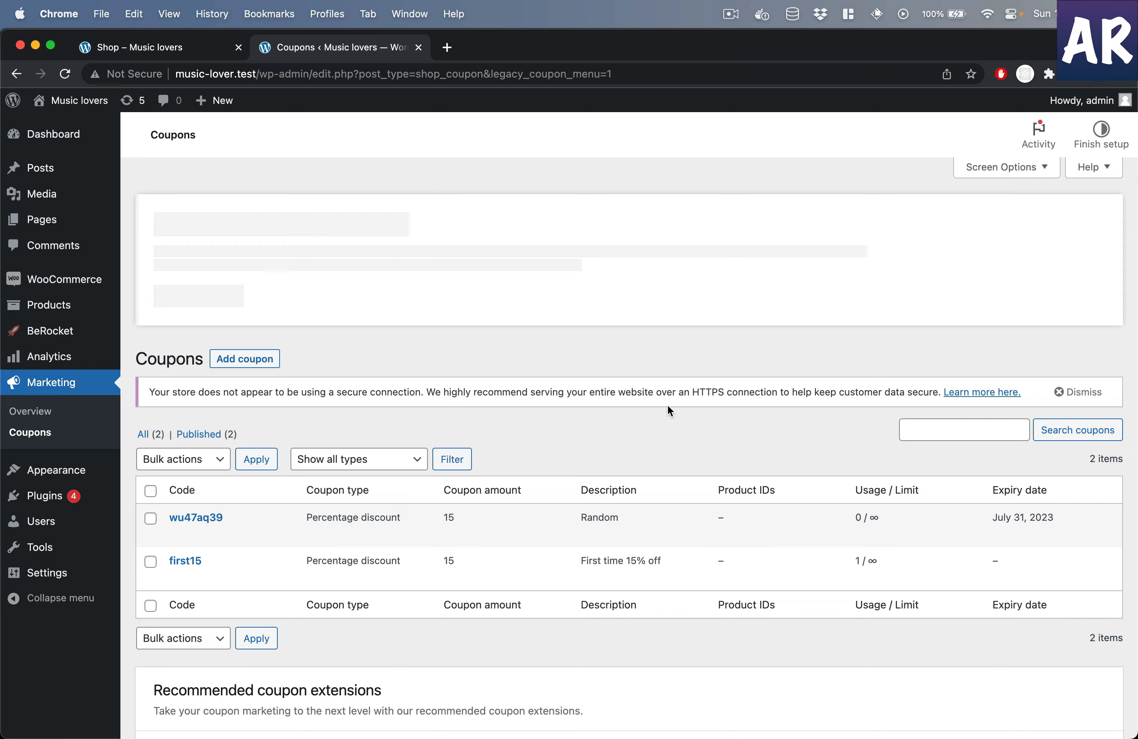
scroll(666, 405, "down", 3)
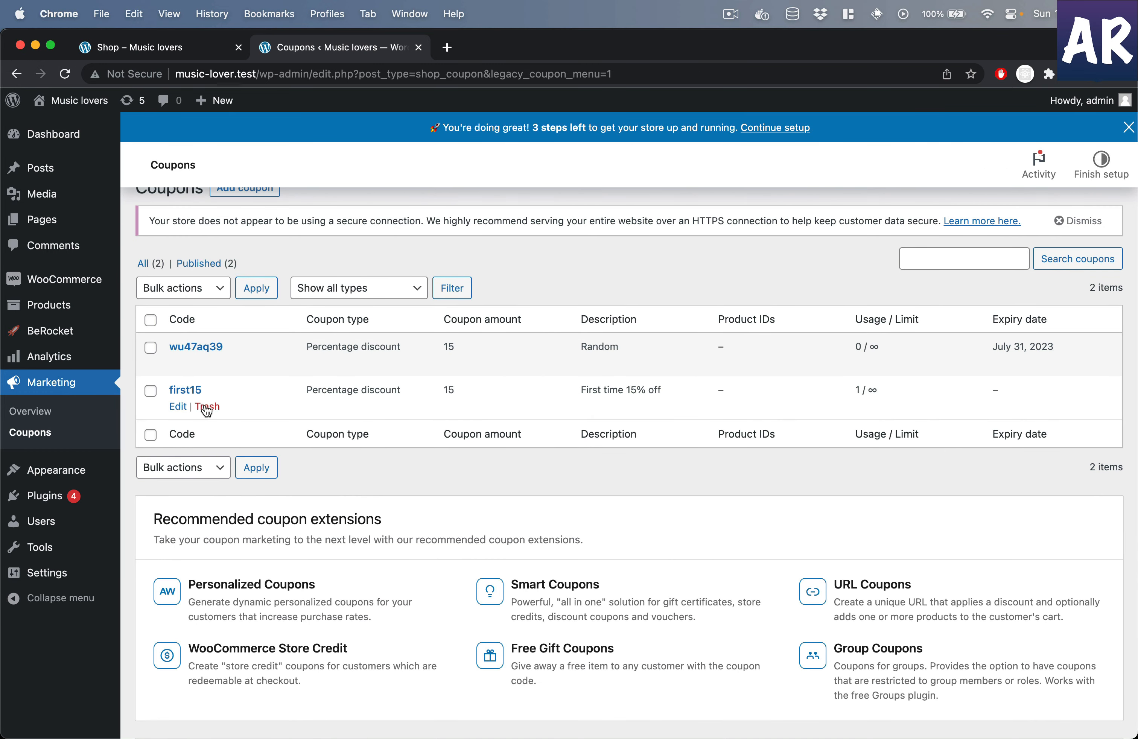
left_click(150, 391)
left_click(151, 347)
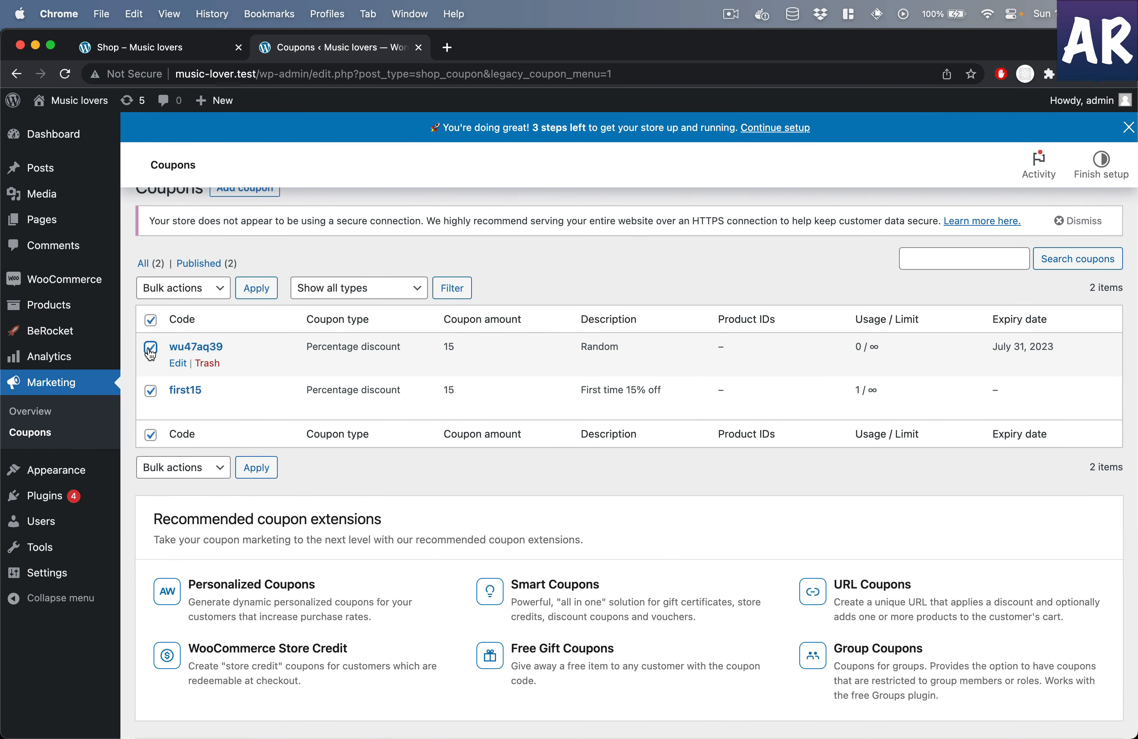
left_click(223, 289)
left_click(217, 323)
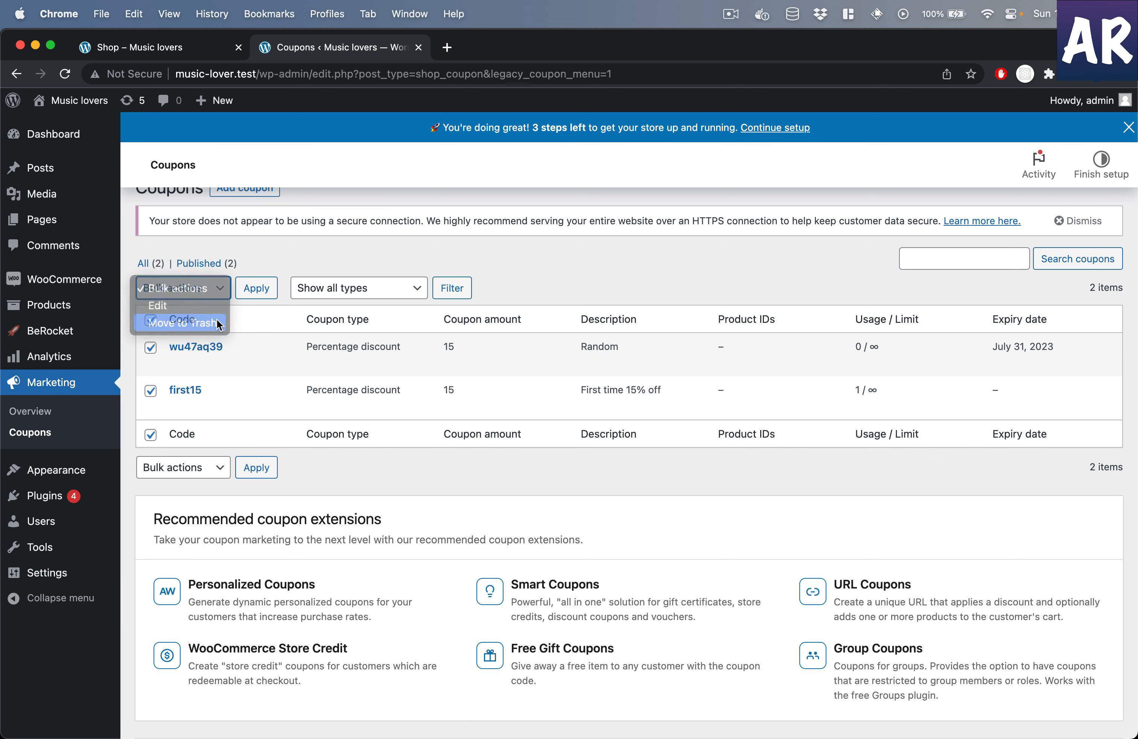
left_click(259, 290)
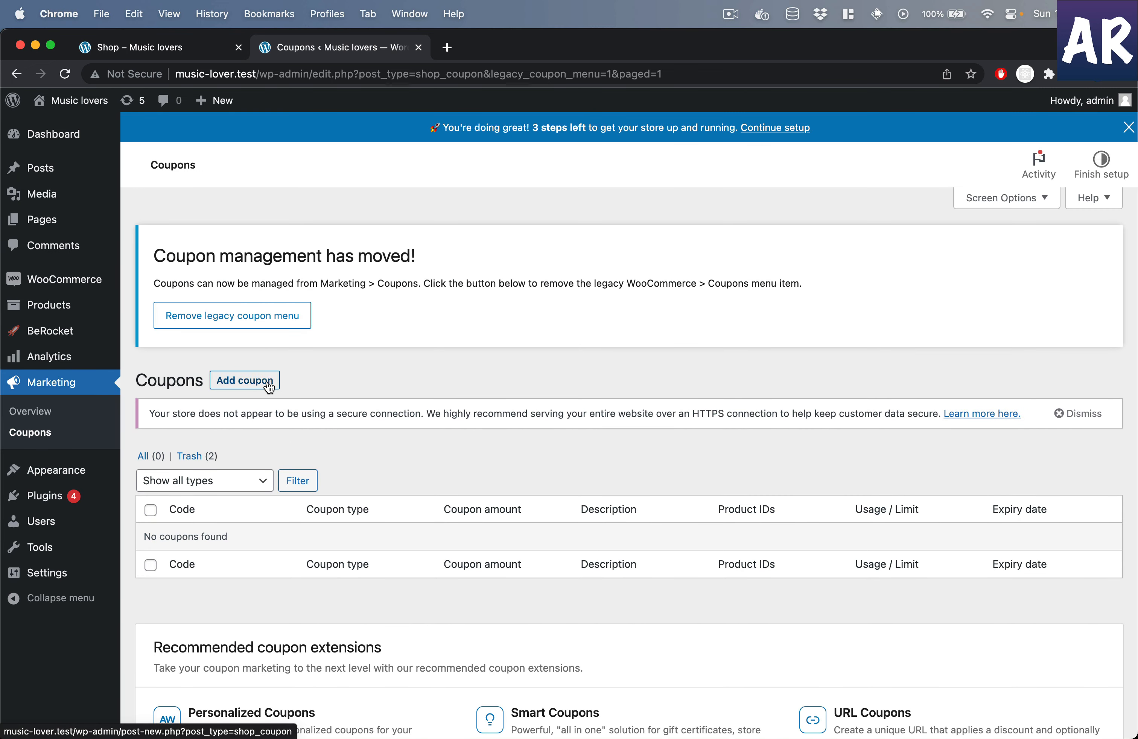
- Add a coupon coded FIRST15 with the description 'First time purchase discount of 15%'
left_click(269, 386)
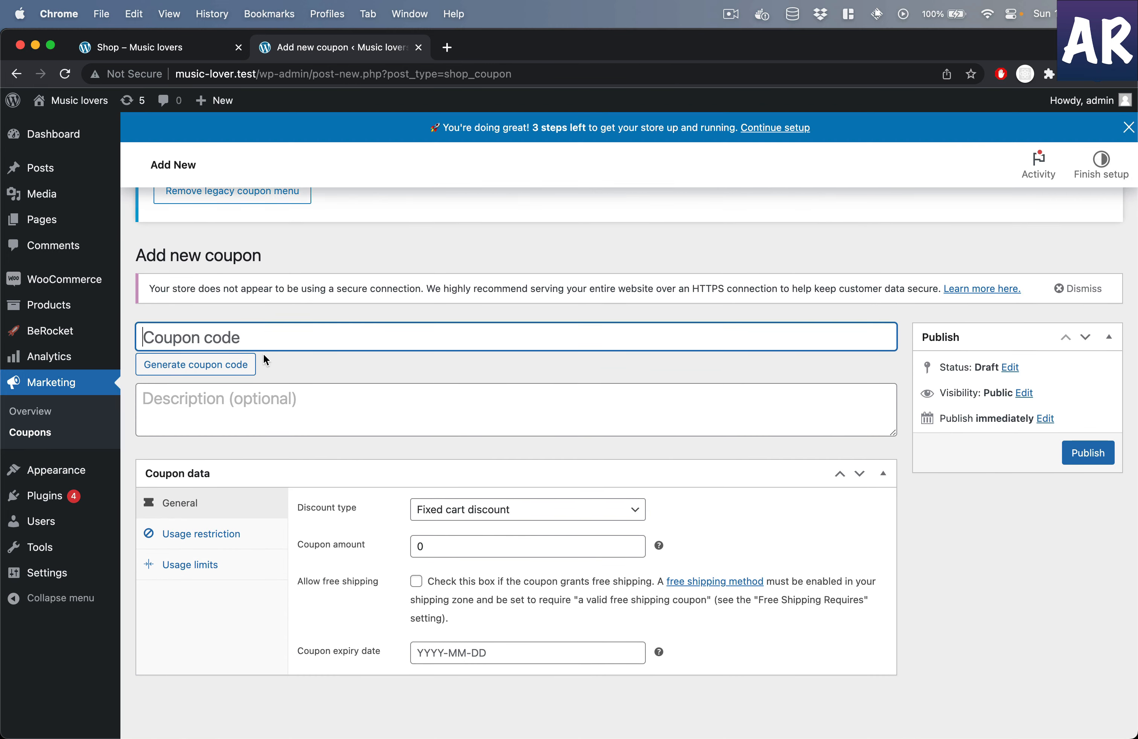
type("FIR")
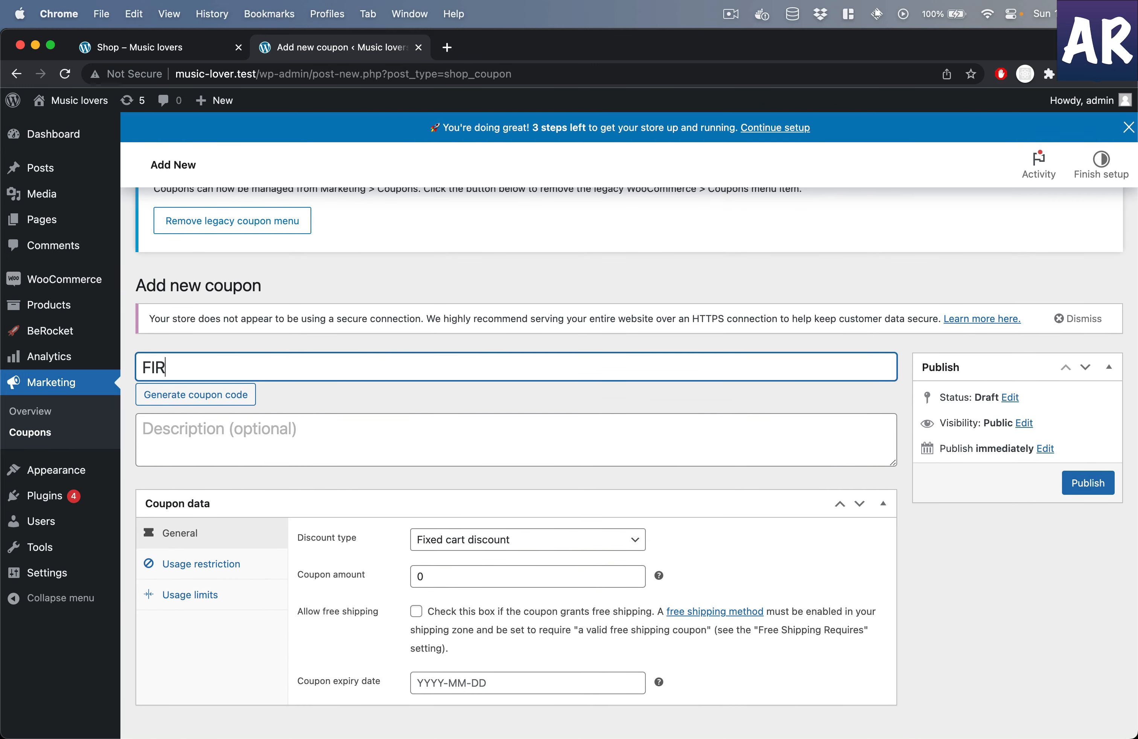
type("ST15")
scroll(636, 463, "down", 2)
left_click(245, 402)
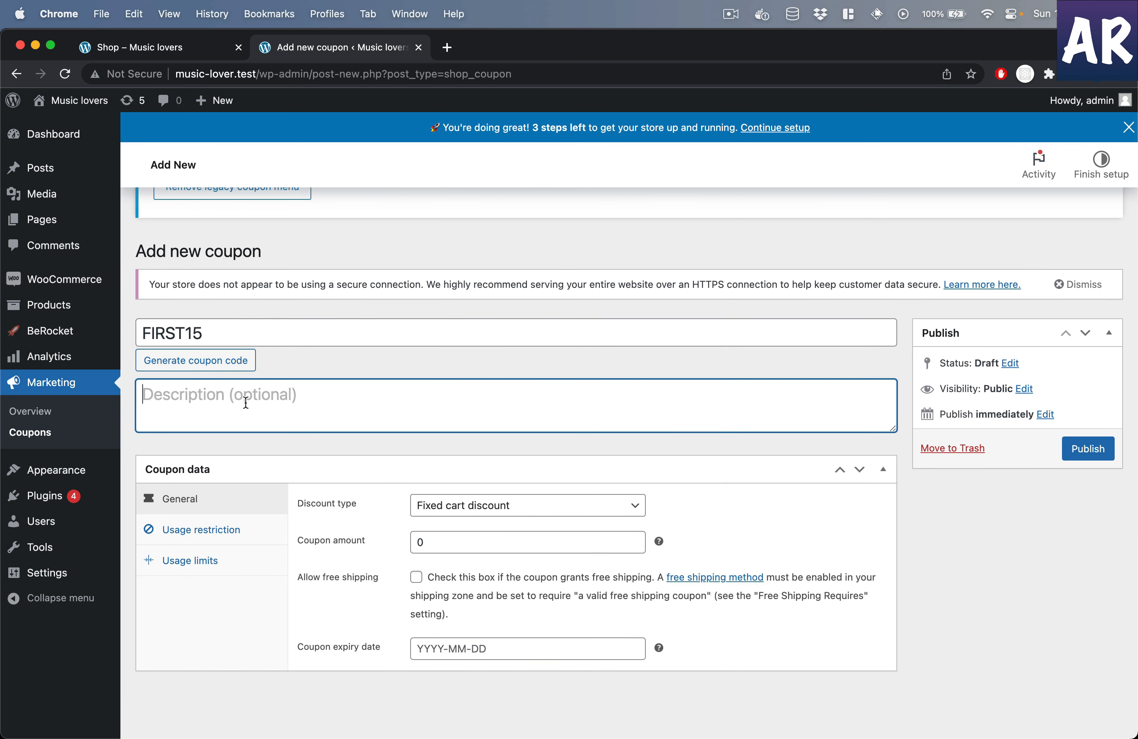
type("First time purchase discount of 15%")
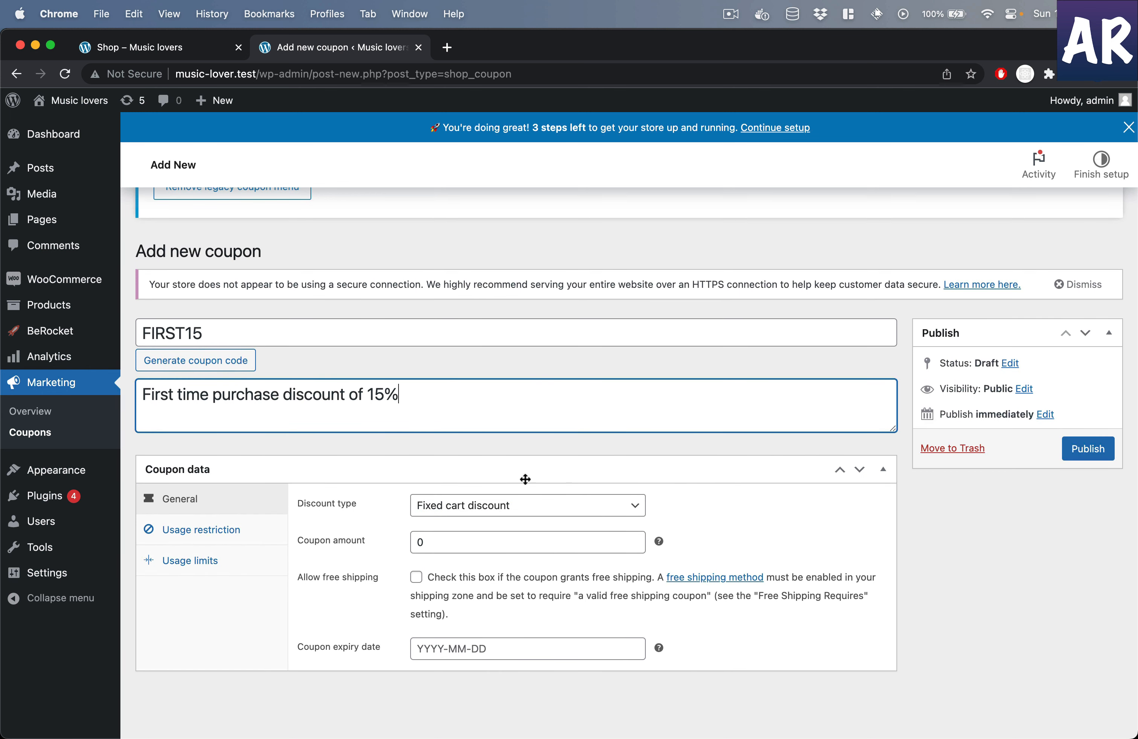
left_click(504, 515)
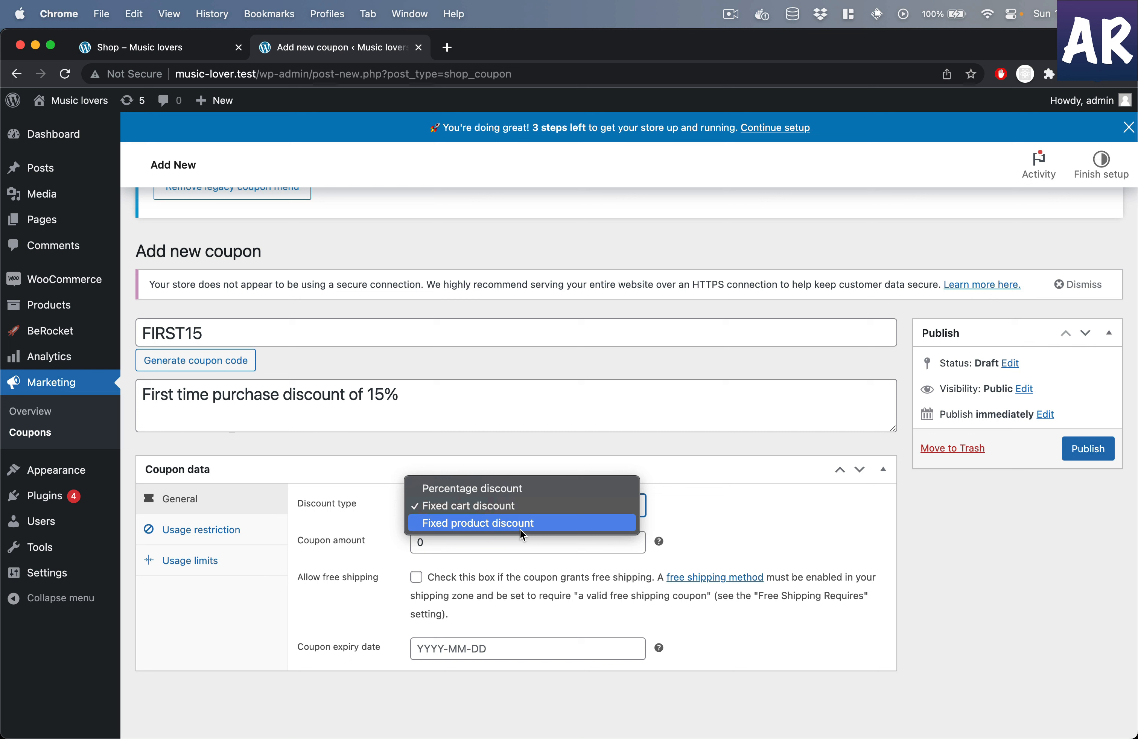
- Set the FIRST15 discount type to Percentage discount and the coupon amount to 15
left_click(521, 489)
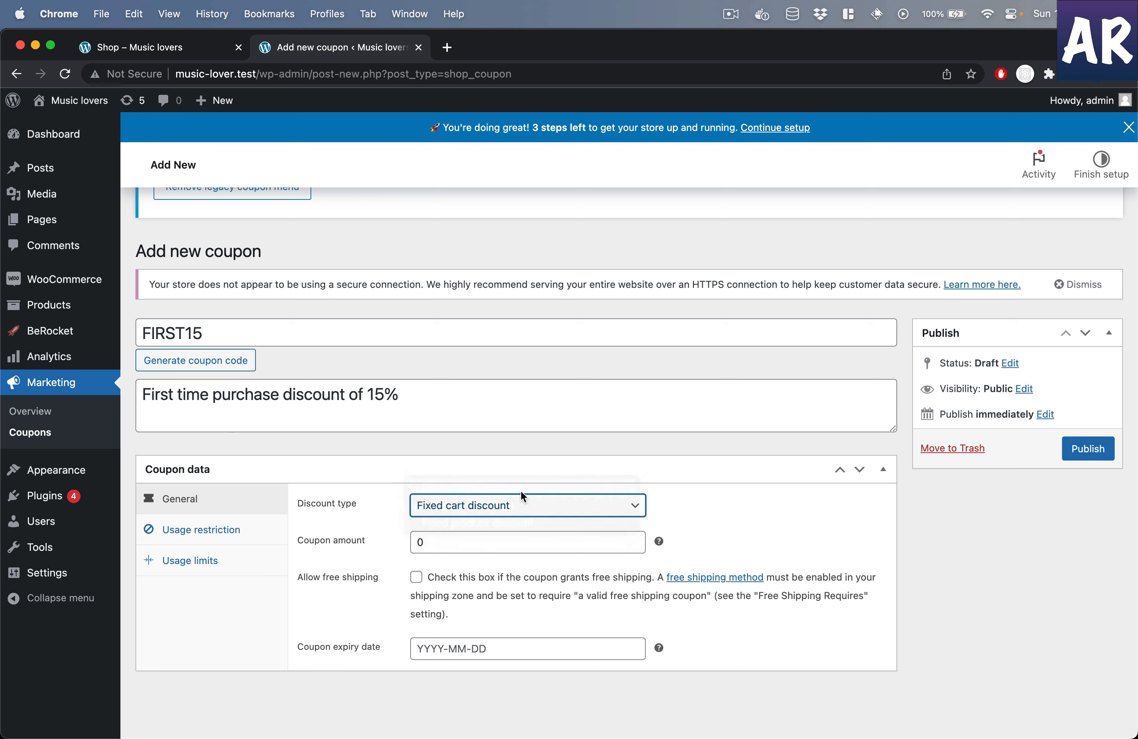
double_click(513, 543)
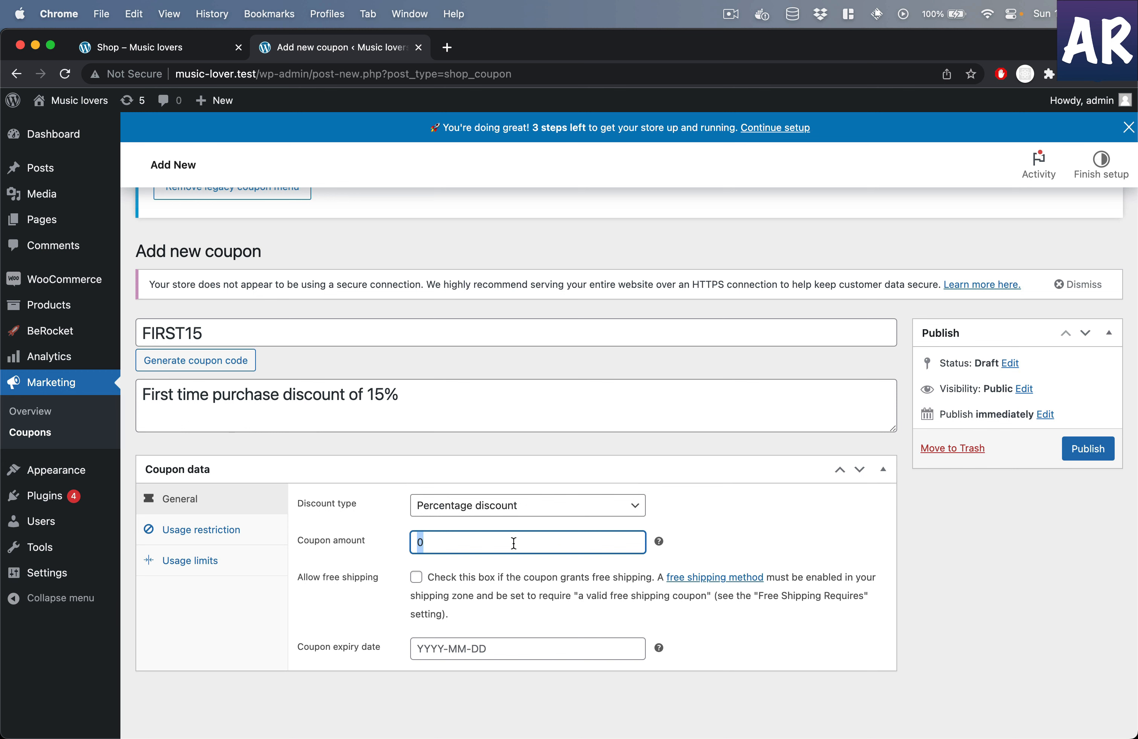
type("10")
key("BackSpace")
type("5")
- Enter a minimum spend of 500 in FIRST15's usage restrictions
left_click(284, 539)
scroll(287, 516, "down", 2)
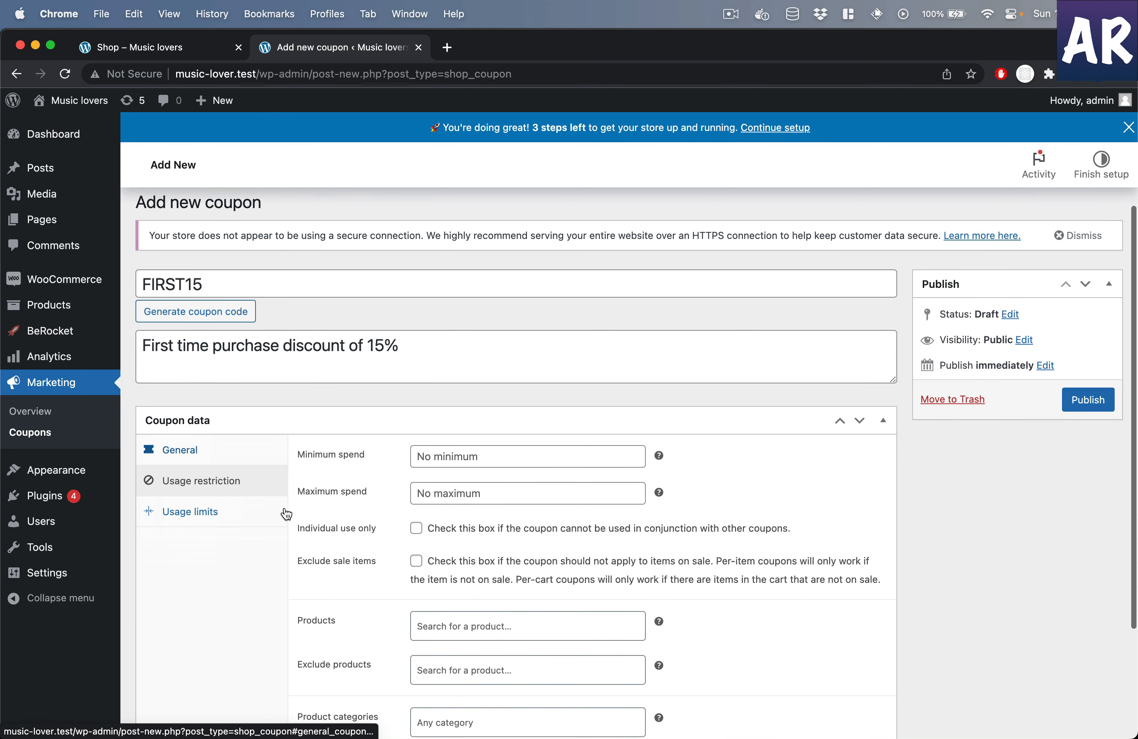
scroll(307, 432, "down", 3)
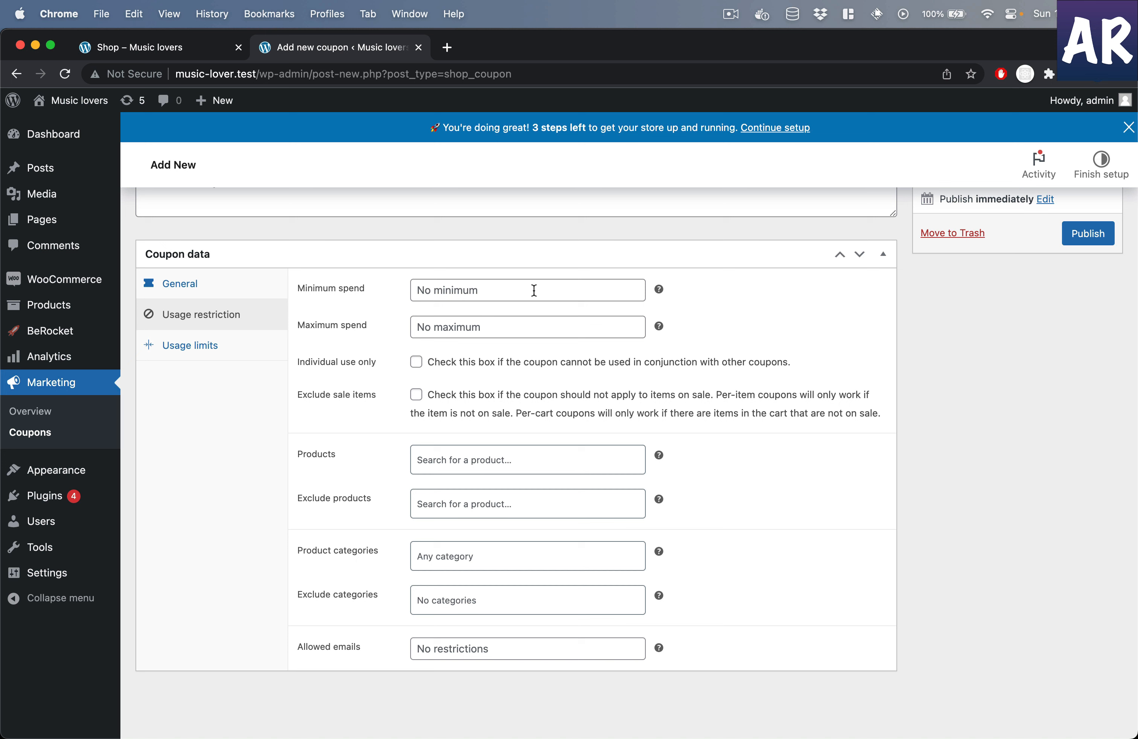
left_click(534, 291)
type("500")
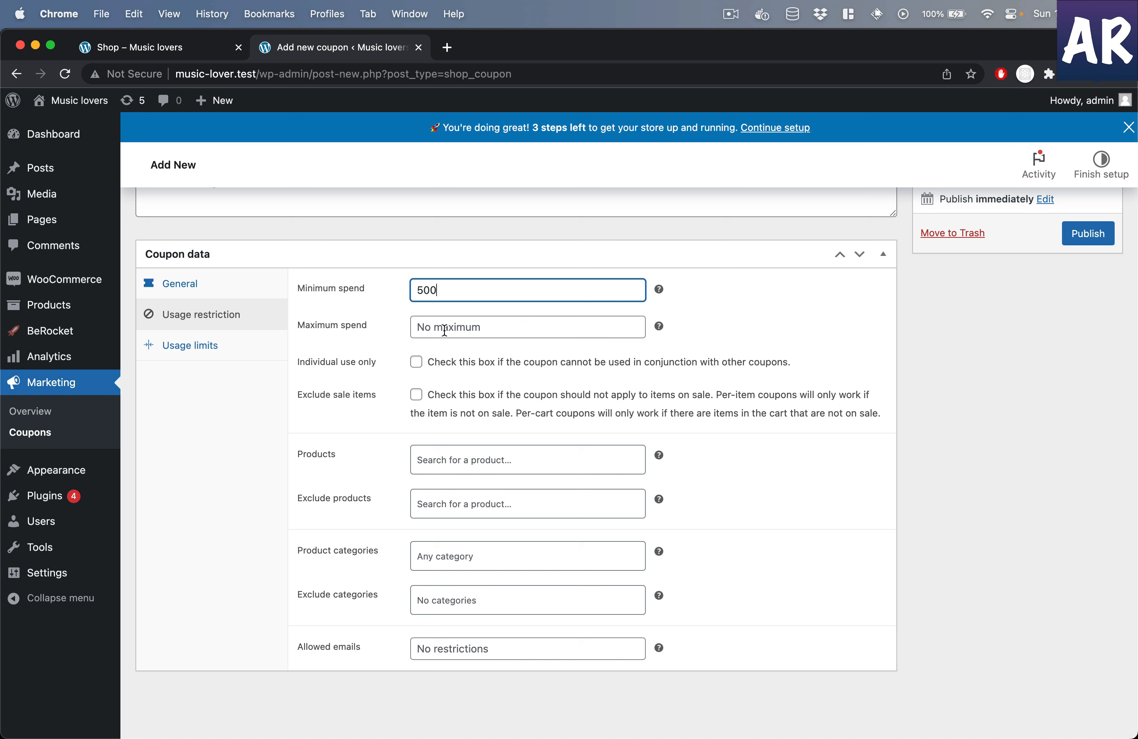
left_click(445, 329)
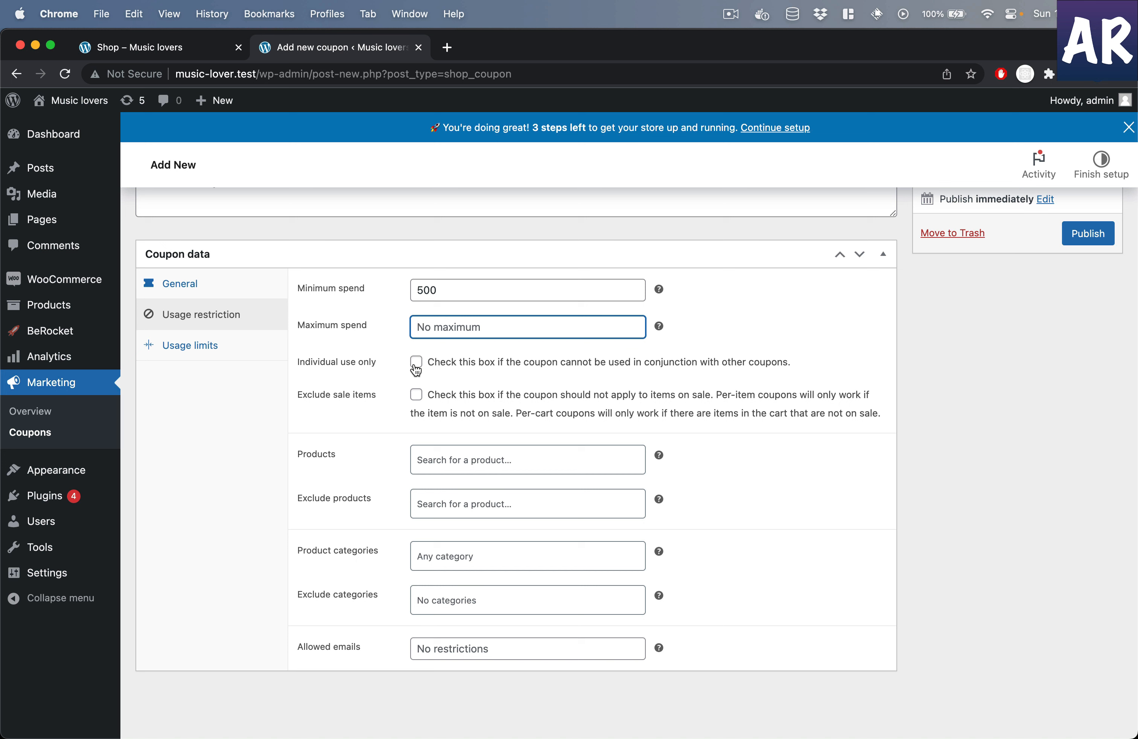
- Tick Individual use only for FIRST15 and leave the Products restriction empty
left_click(415, 370)
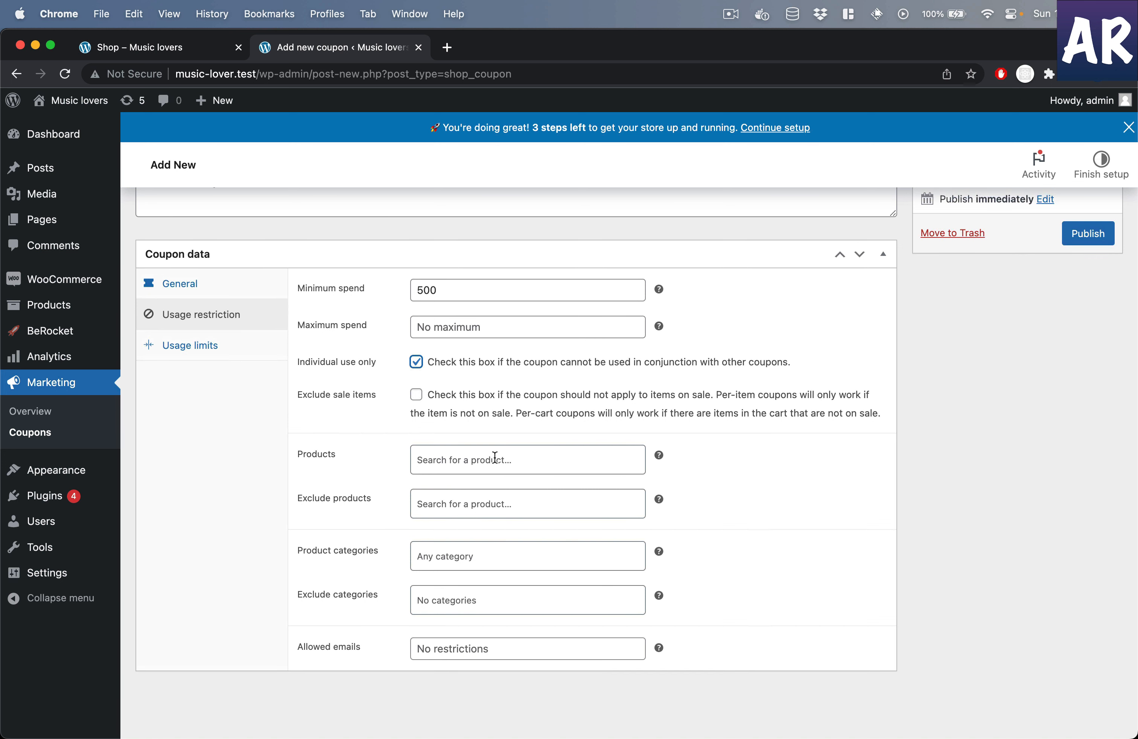
left_click(494, 457)
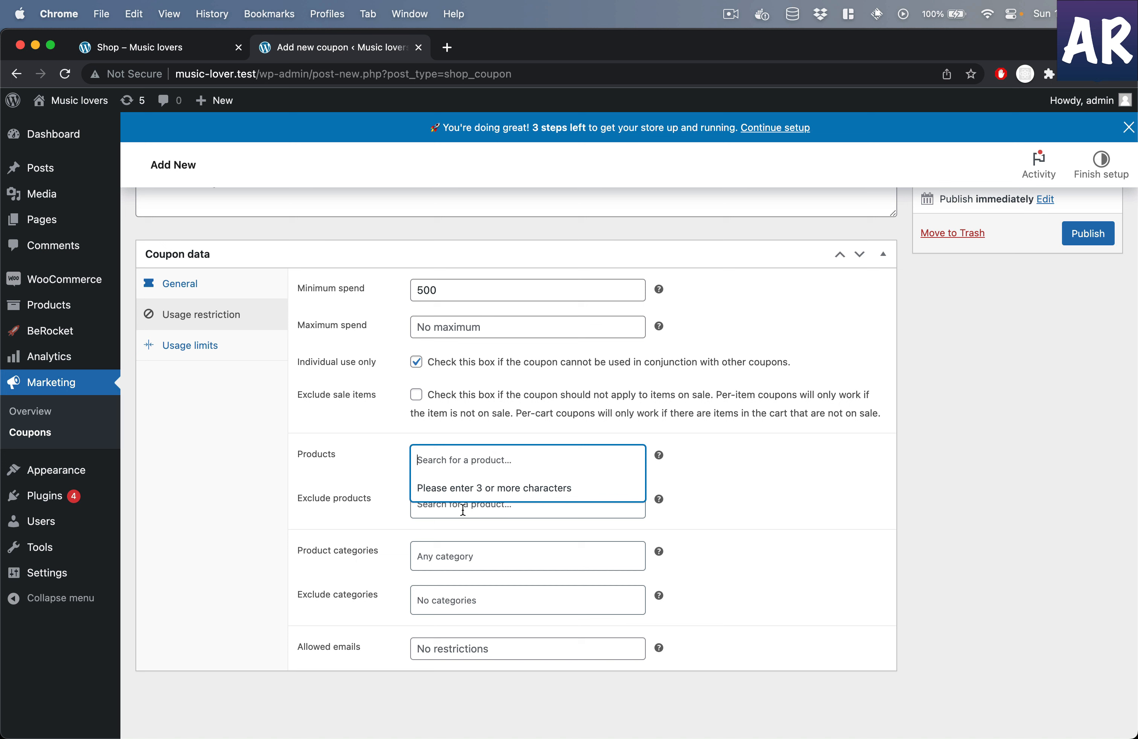
left_click(363, 535)
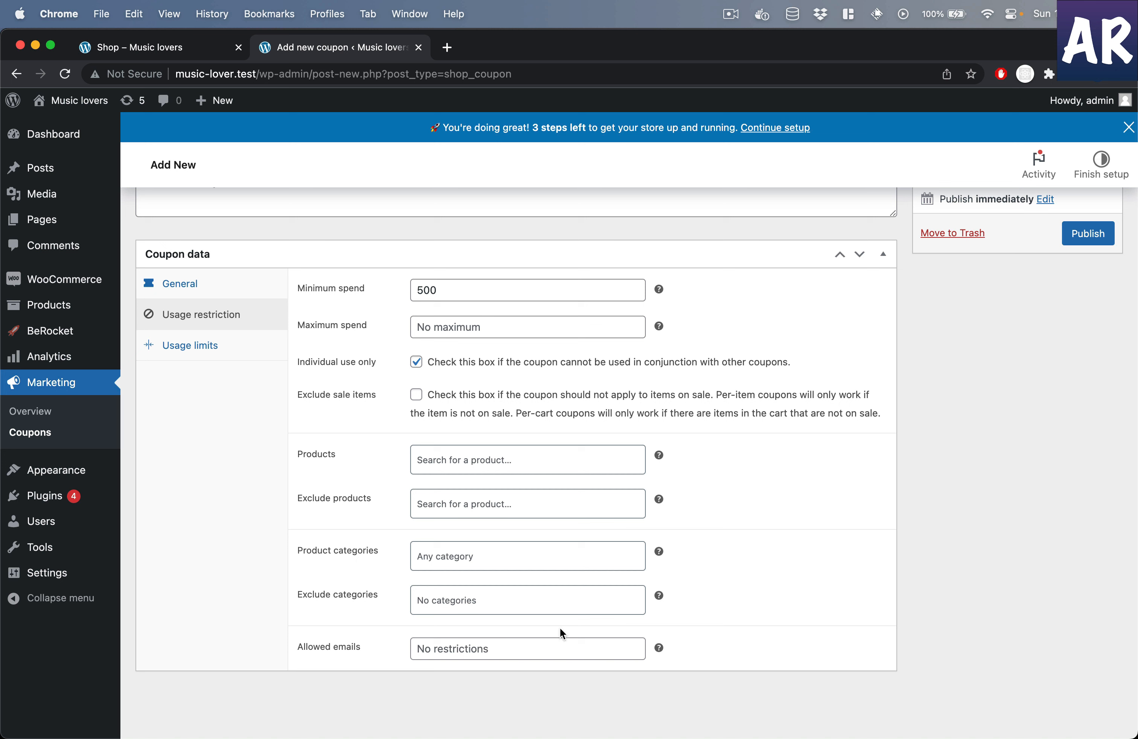
mouse_move(660, 649)
- Set FIRST15's usage limit per user to 1 and publish the coupon
scroll(662, 418, "up", 2)
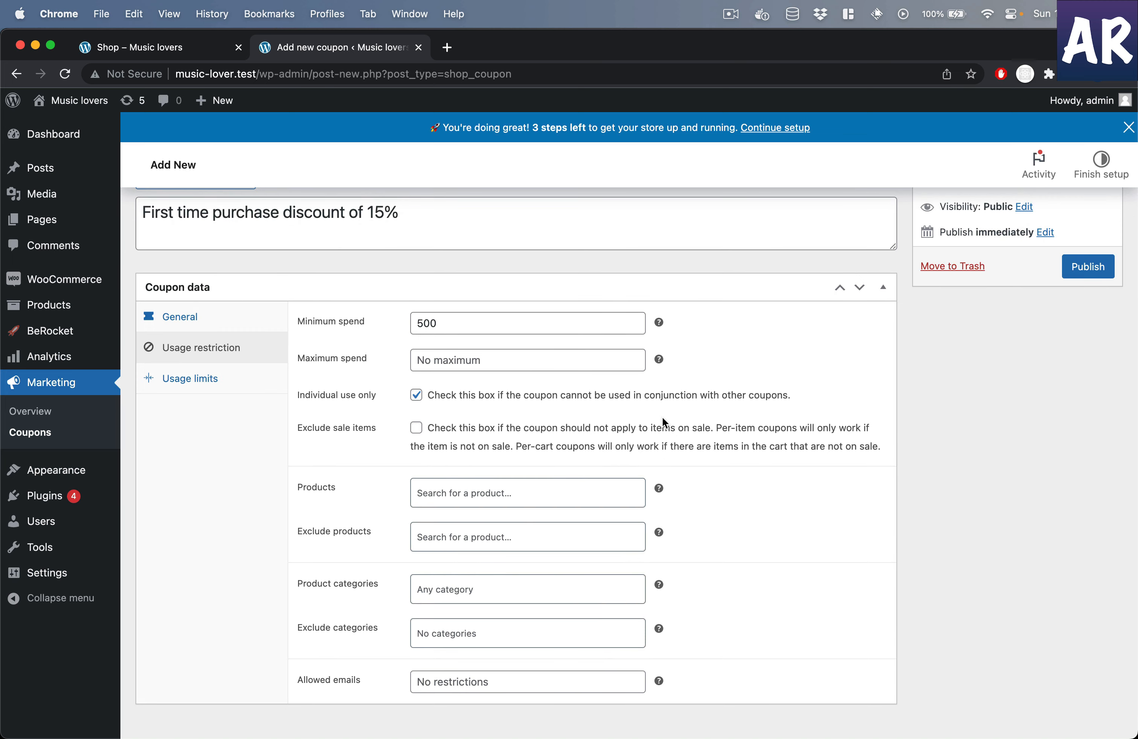
left_click(205, 379)
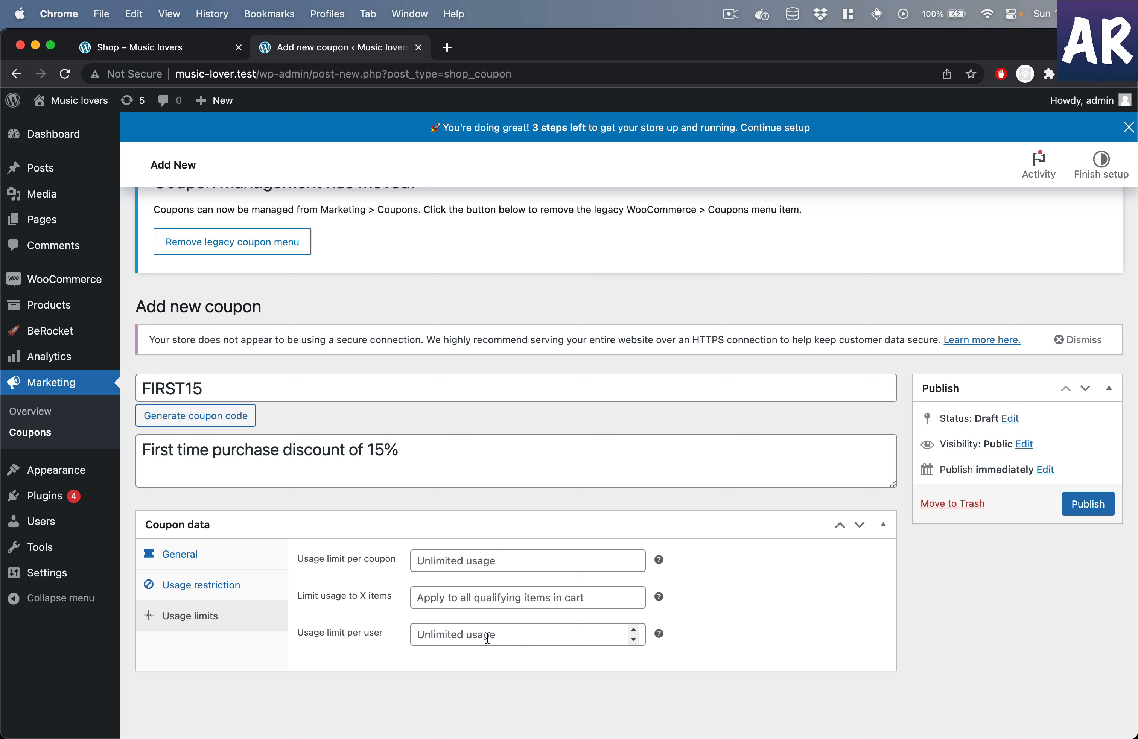
left_click(499, 635)
type("1")
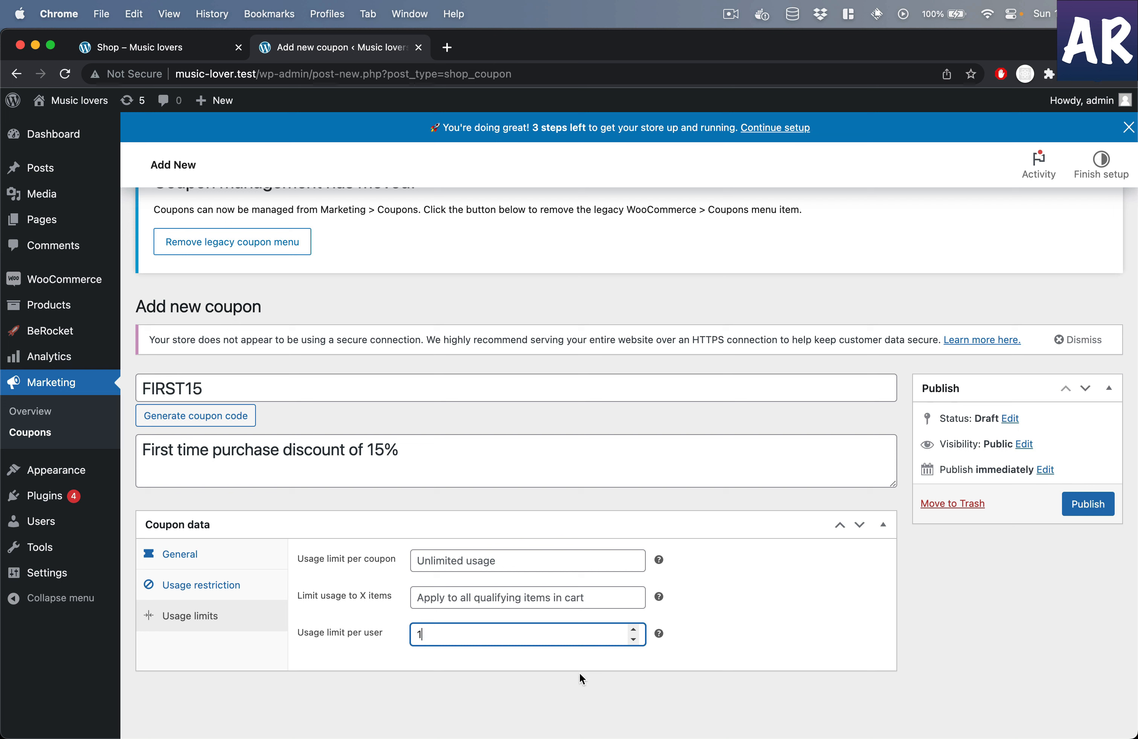
left_click(1103, 504)
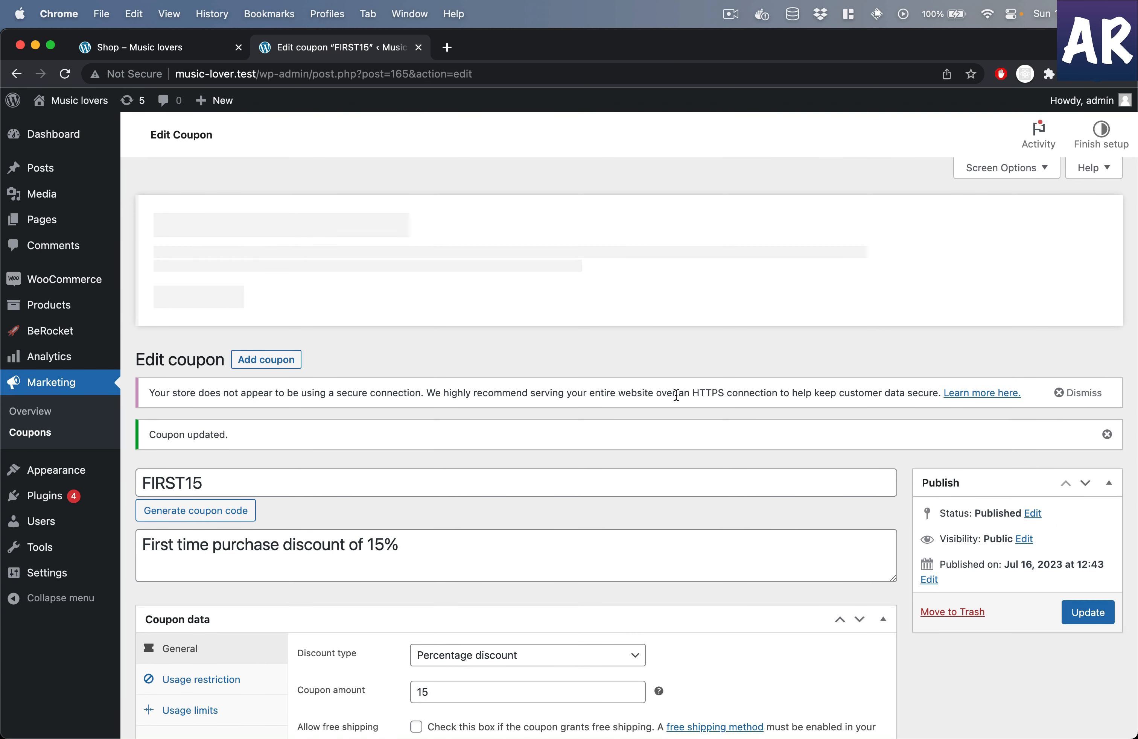
- Reload the shop and add the Replacement Cable for Audio-Technica ATH-M50x to the cart
scroll(326, 439, "down", 3)
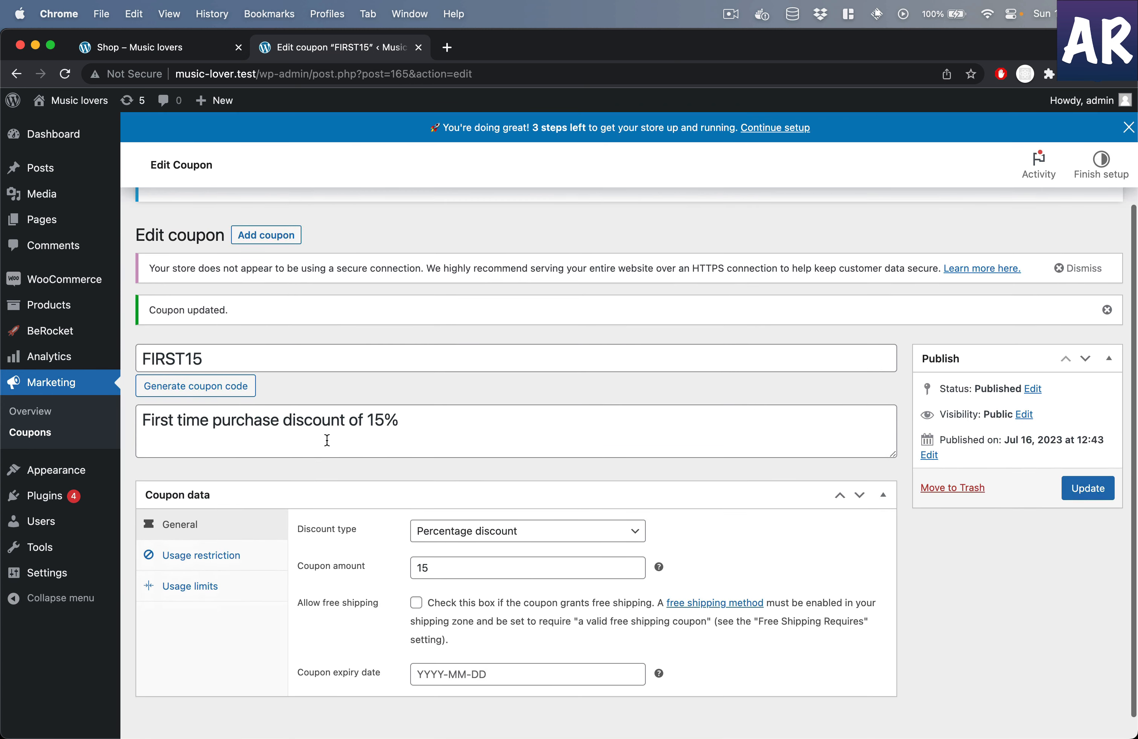
left_click(142, 48)
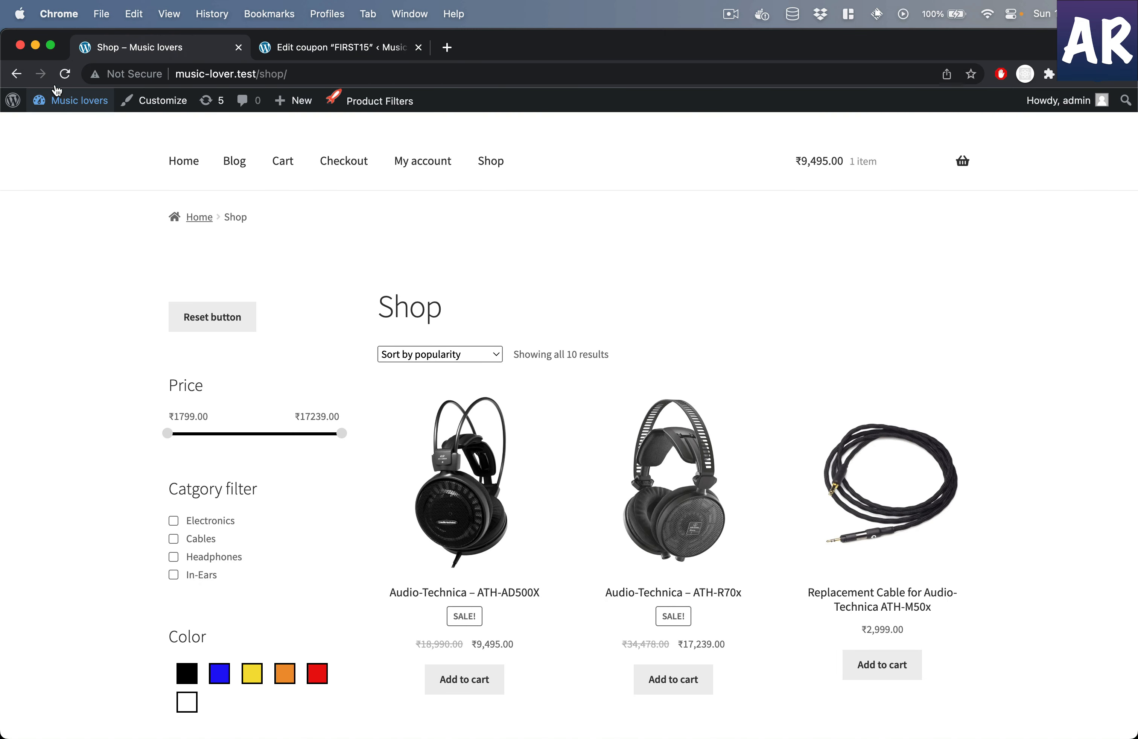
left_click(65, 73)
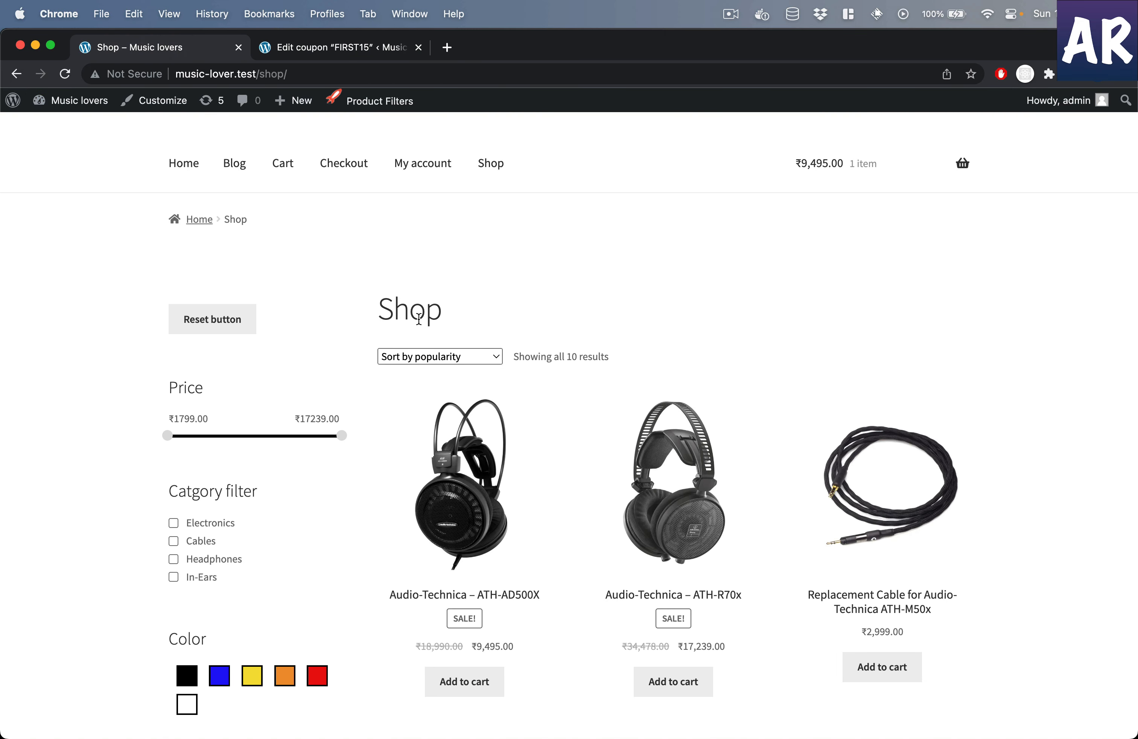
scroll(419, 319, "down", 4)
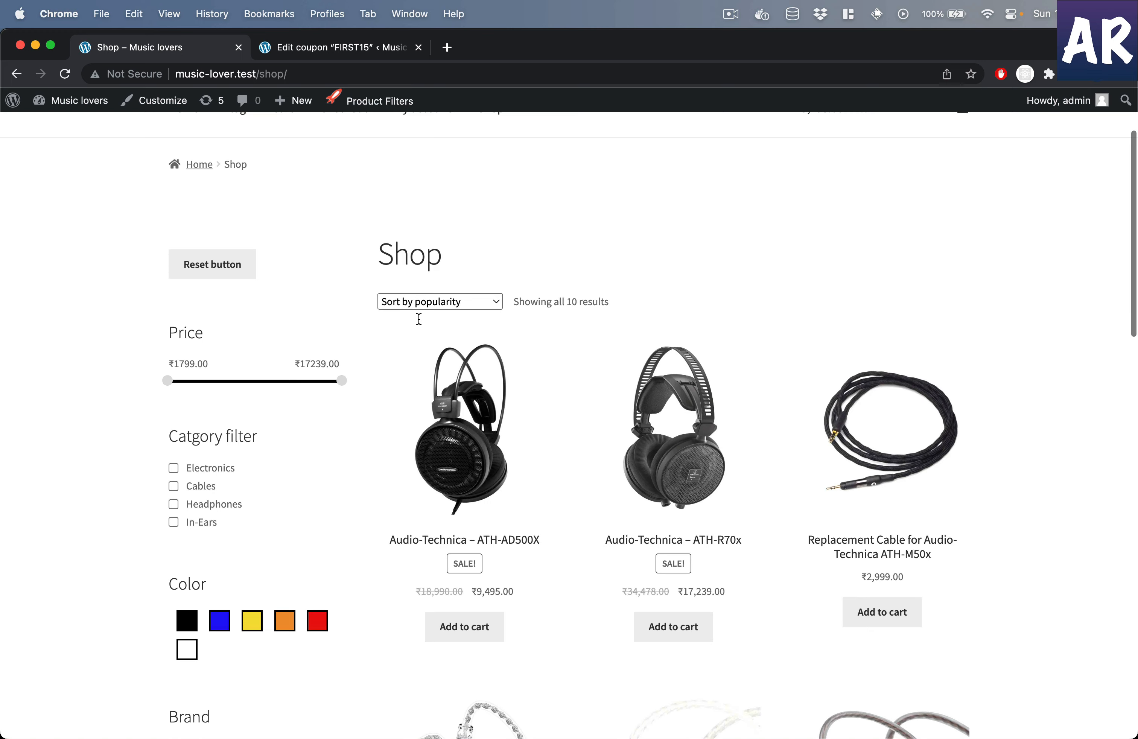
scroll(419, 319, "down", 5)
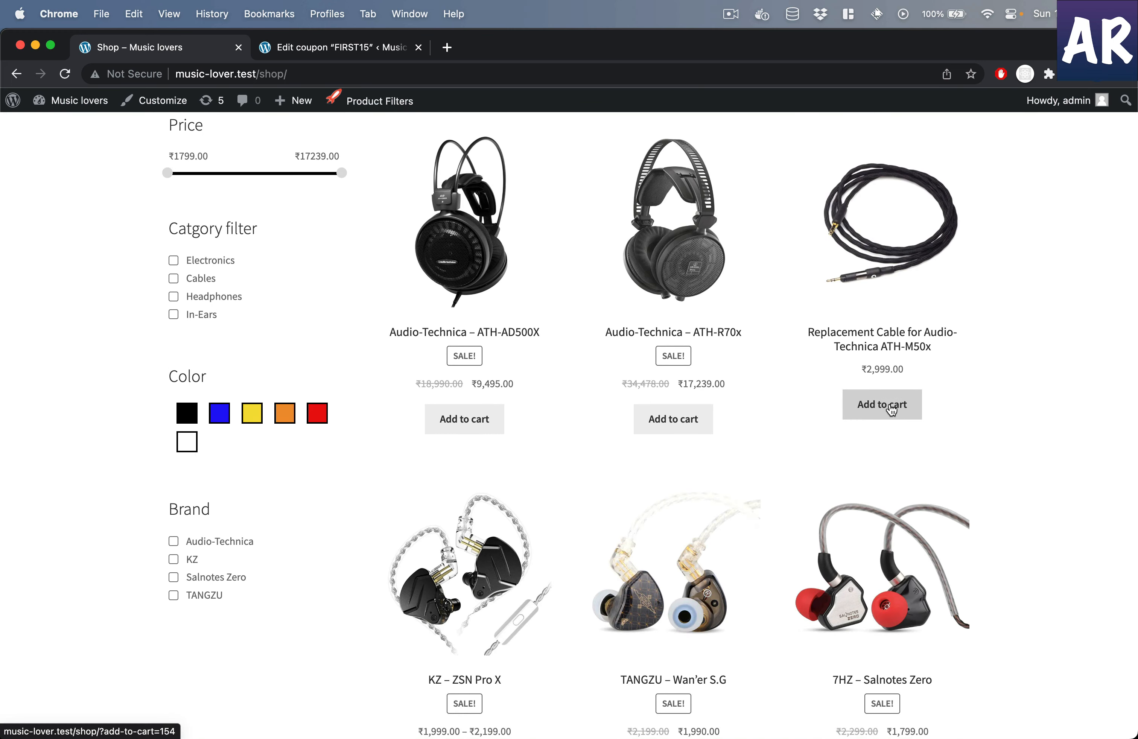
scroll(778, 486, "down", 1)
scroll(777, 486, "up", 1)
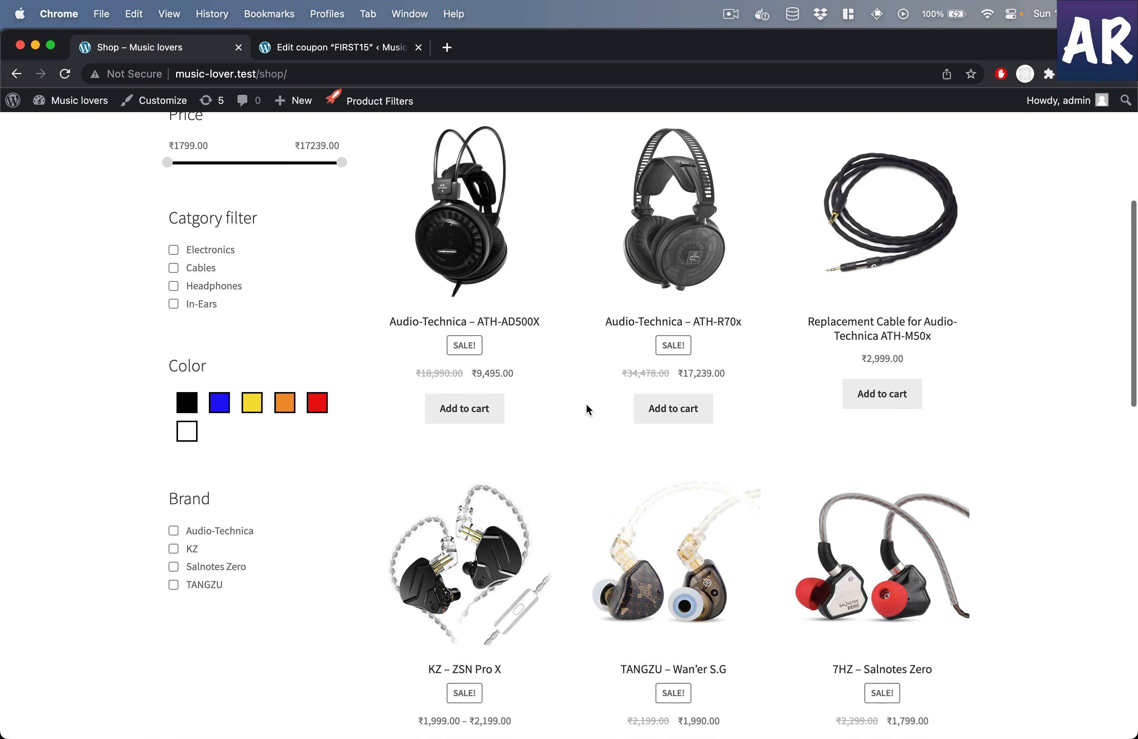
left_click(875, 399)
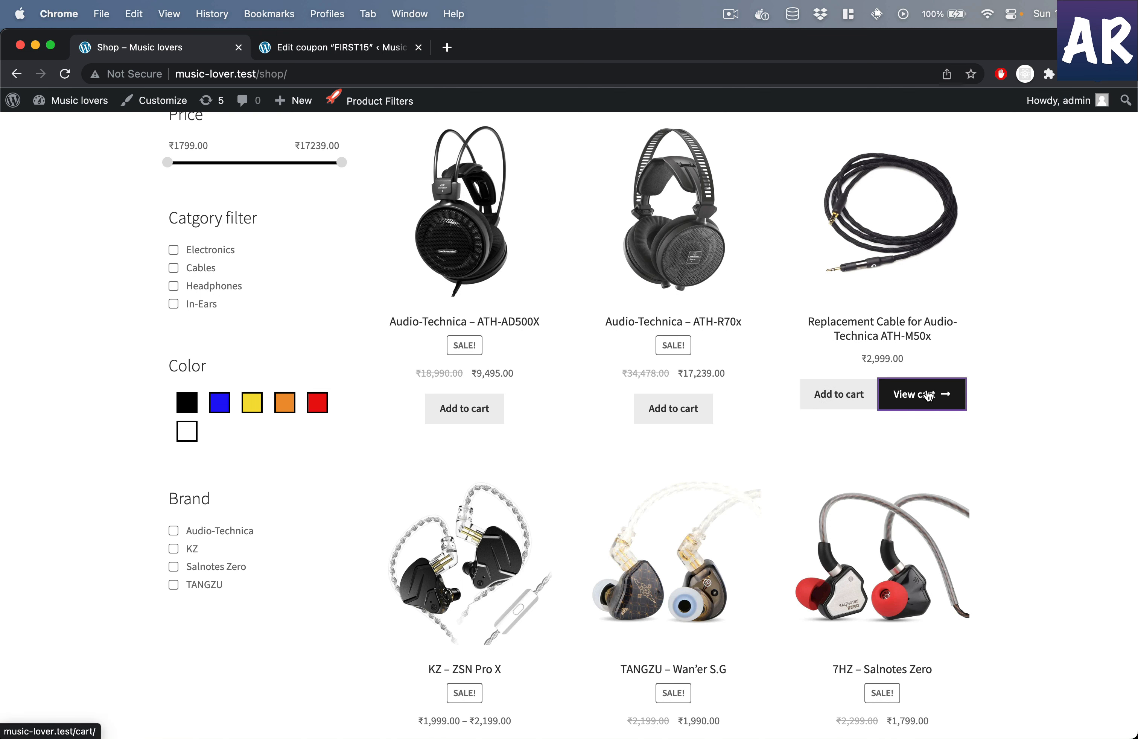
- Remove the ATH-AD500X headphones from the cart, leaving only the ₹2,999.00 cable
left_click(926, 395)
scroll(498, 451, "down", 2)
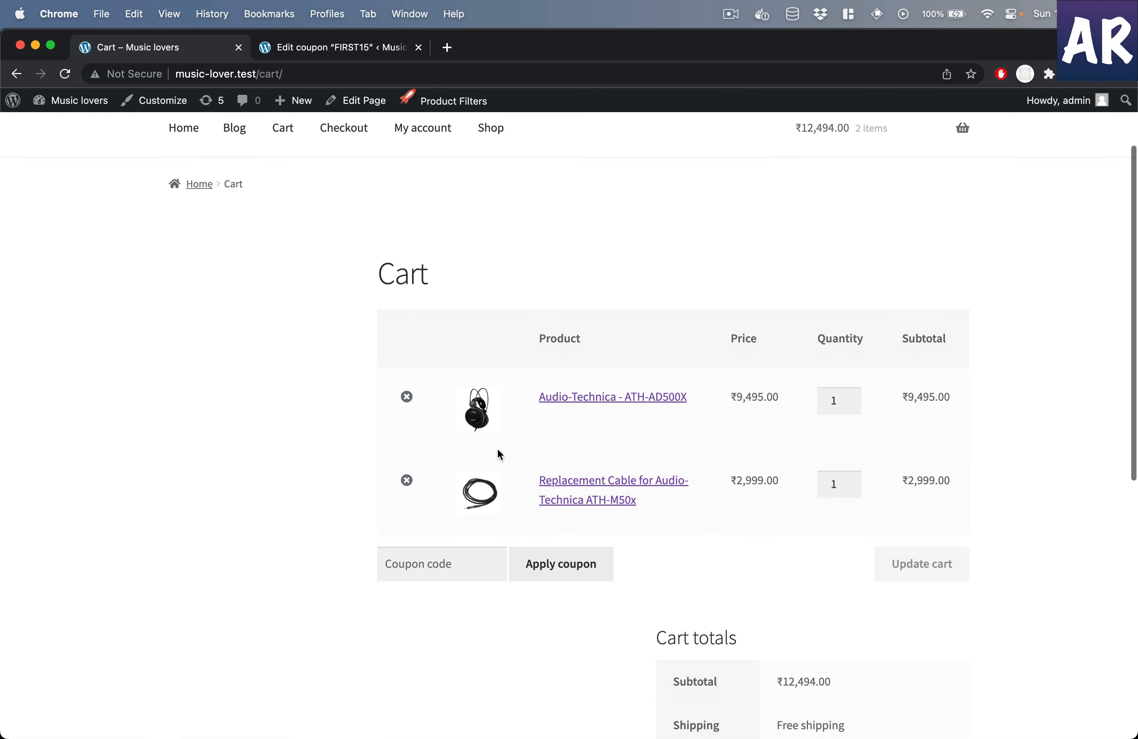
left_click(406, 398)
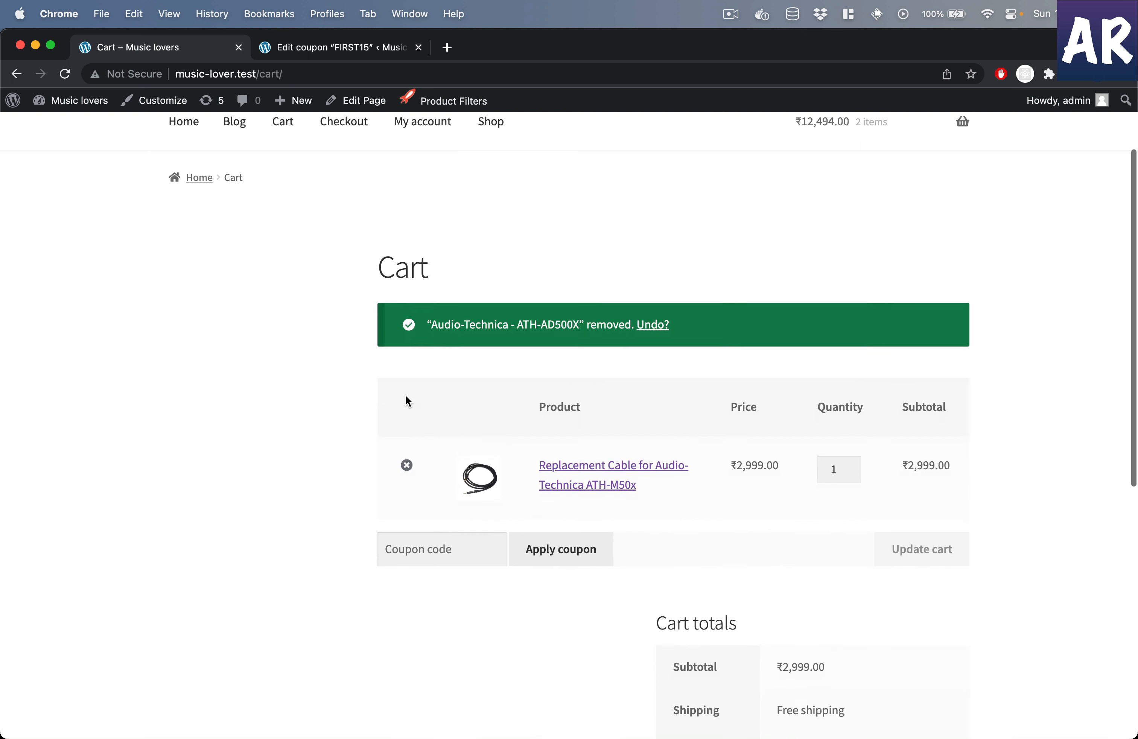
- Apply coupon first15 in the cart for a -₹449.85 discount and ₹2,549.15 total
left_click(429, 417)
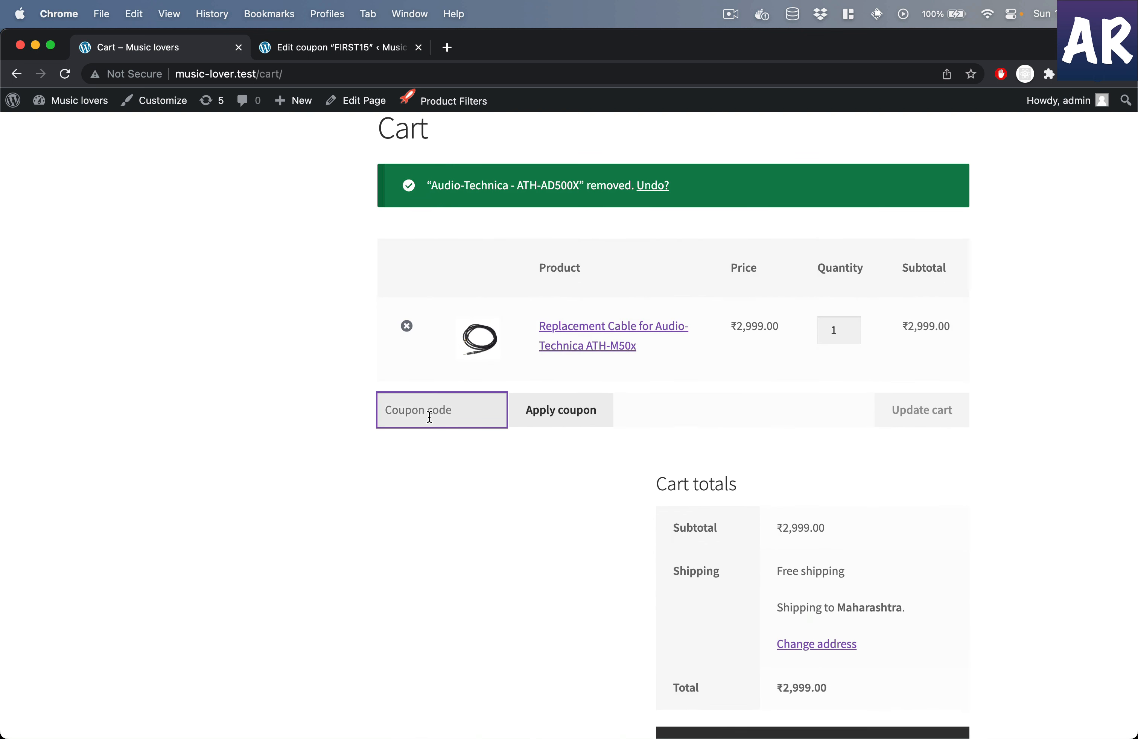
type("first15")
left_click(577, 421)
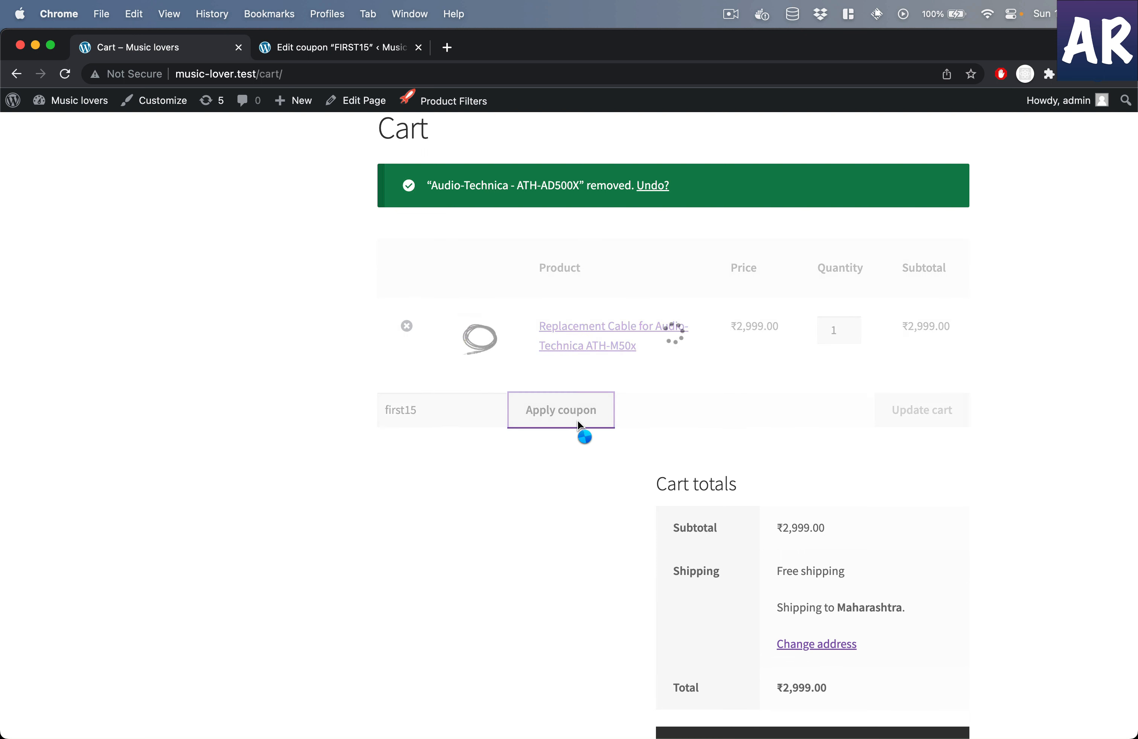
scroll(820, 507, "down", 3)
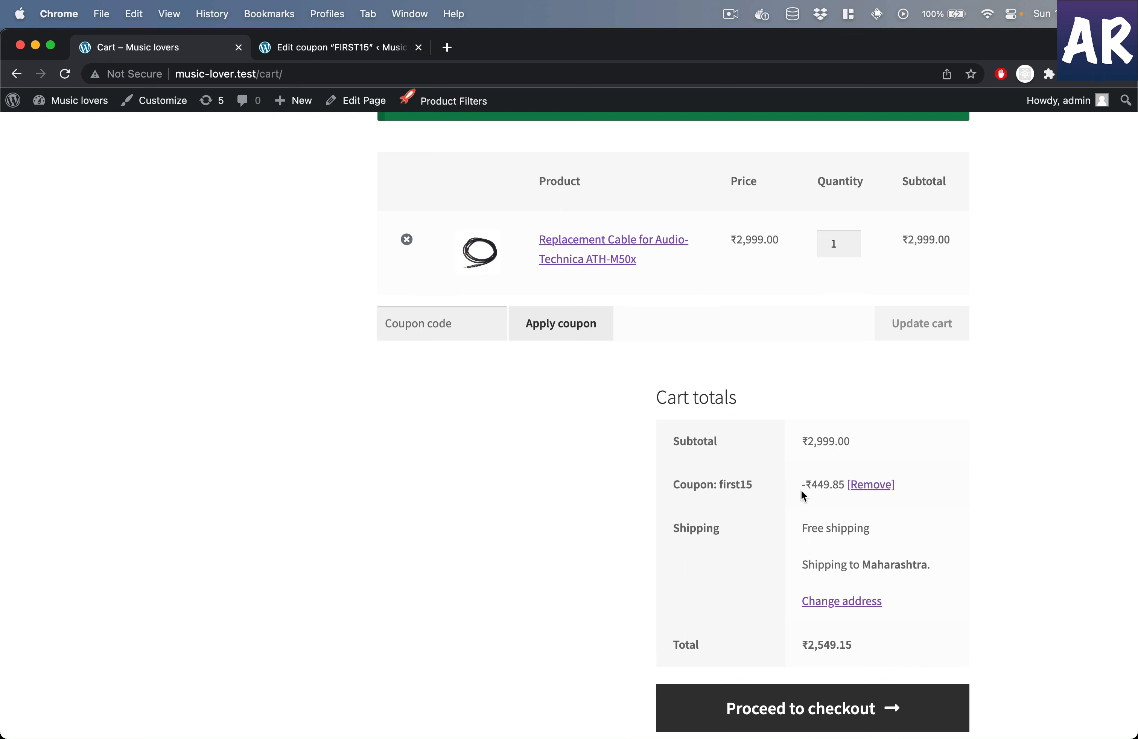
scroll(865, 498, "down", 2)
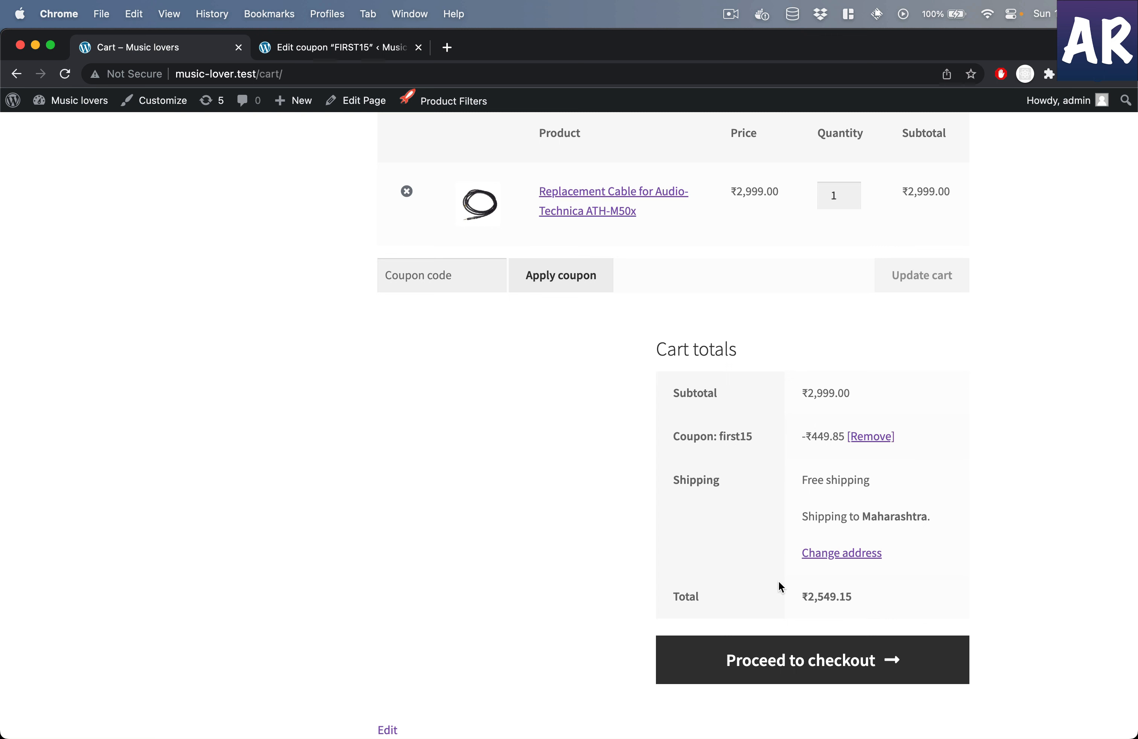
- Check out with Cash on delivery and place the ₹2,549.15 order after completing billing details
left_click(810, 660)
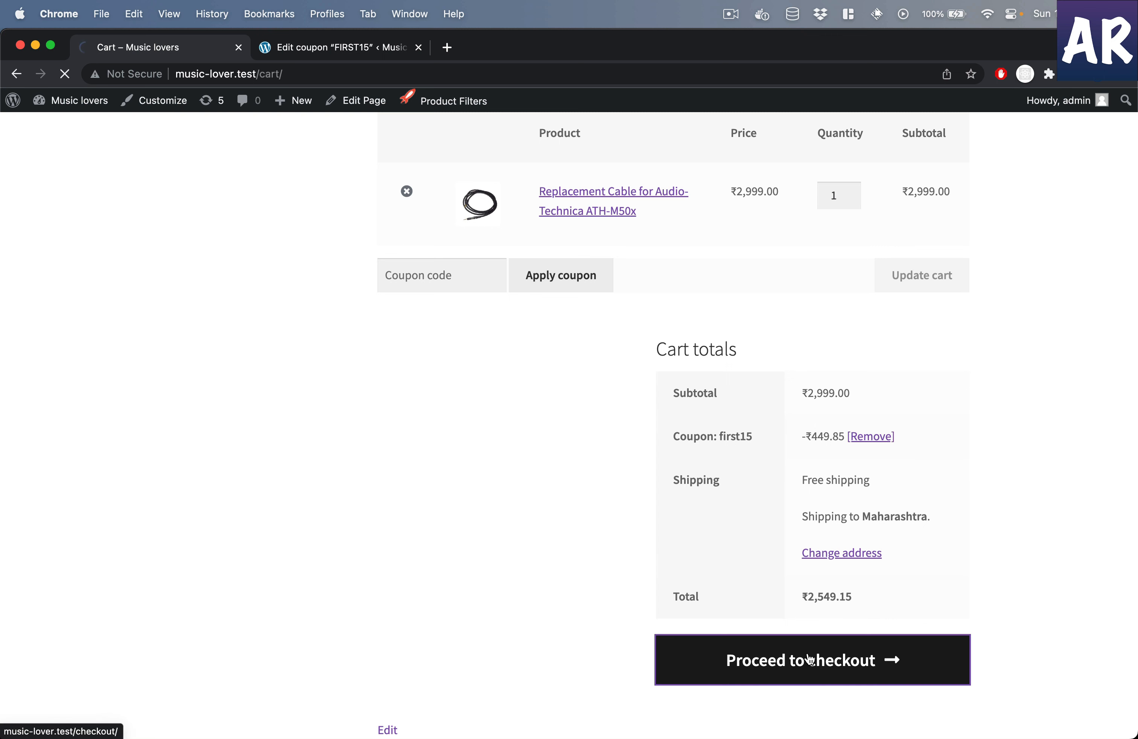
scroll(810, 659, "down", 10)
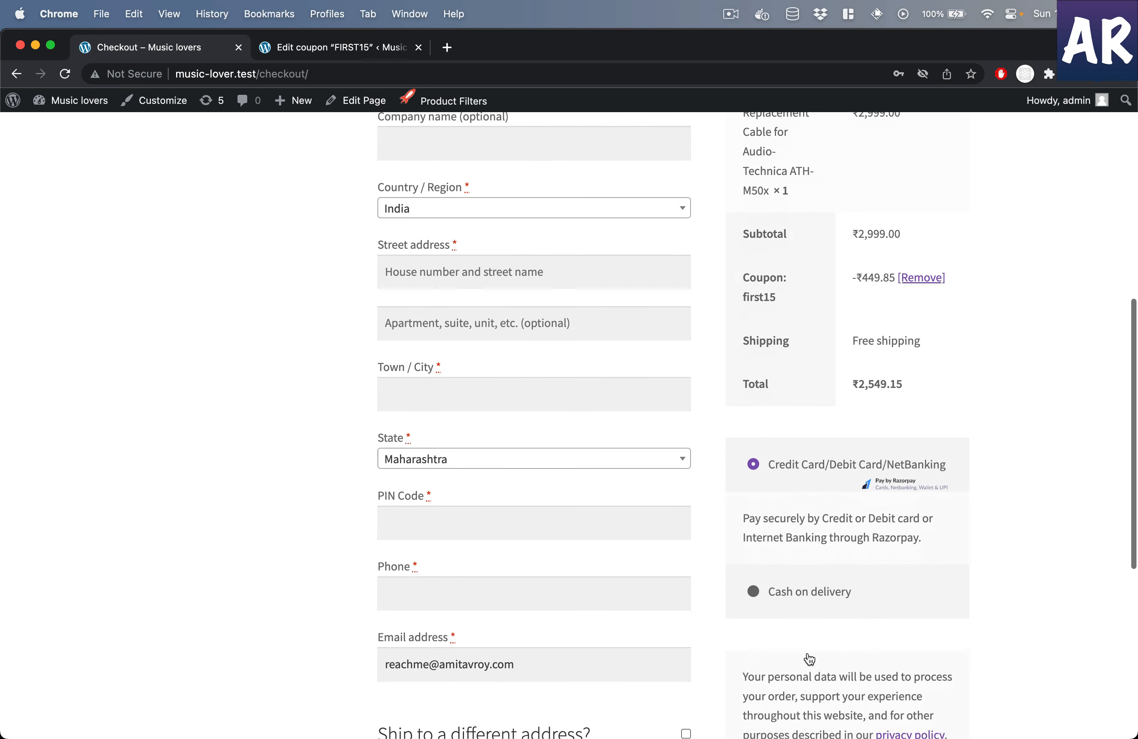
left_click(804, 580)
scroll(804, 575, "down", 5)
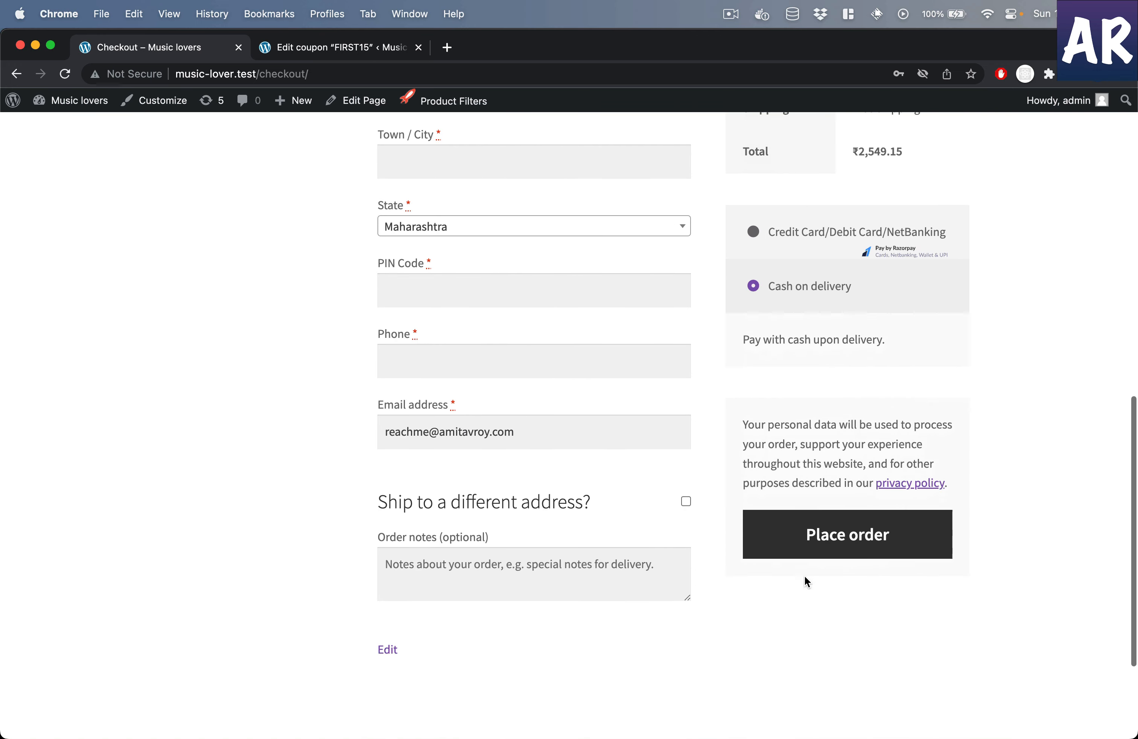
left_click(843, 537)
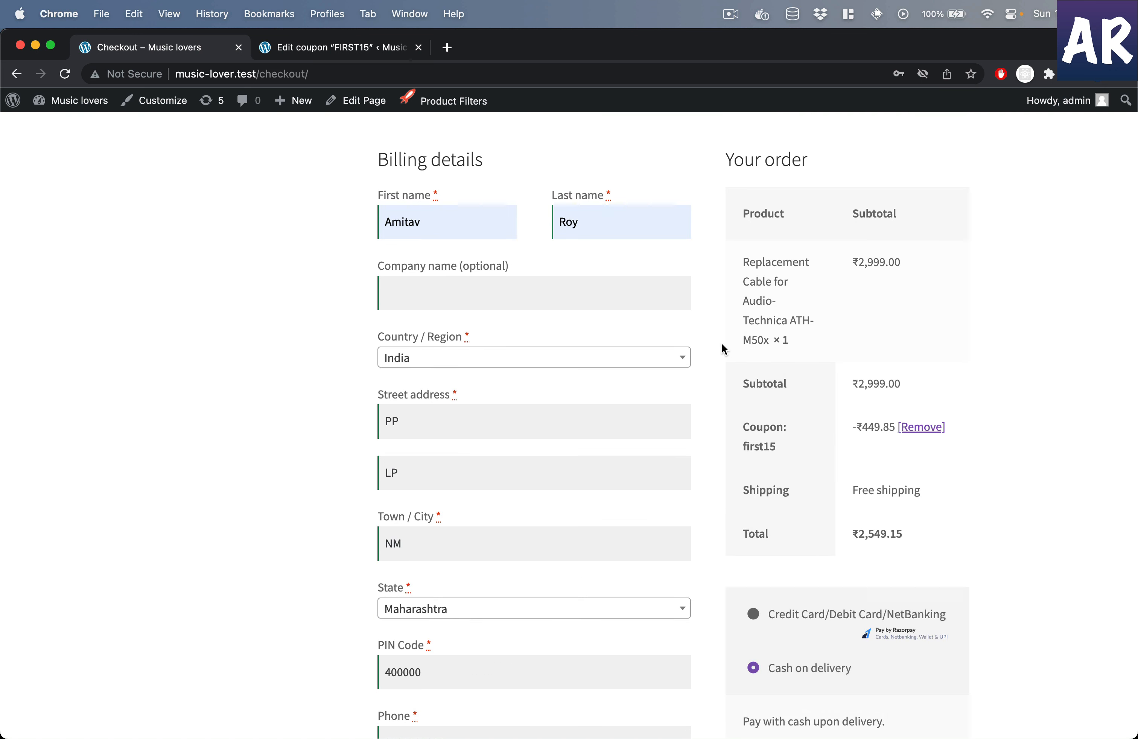
scroll(721, 344, "down", 5)
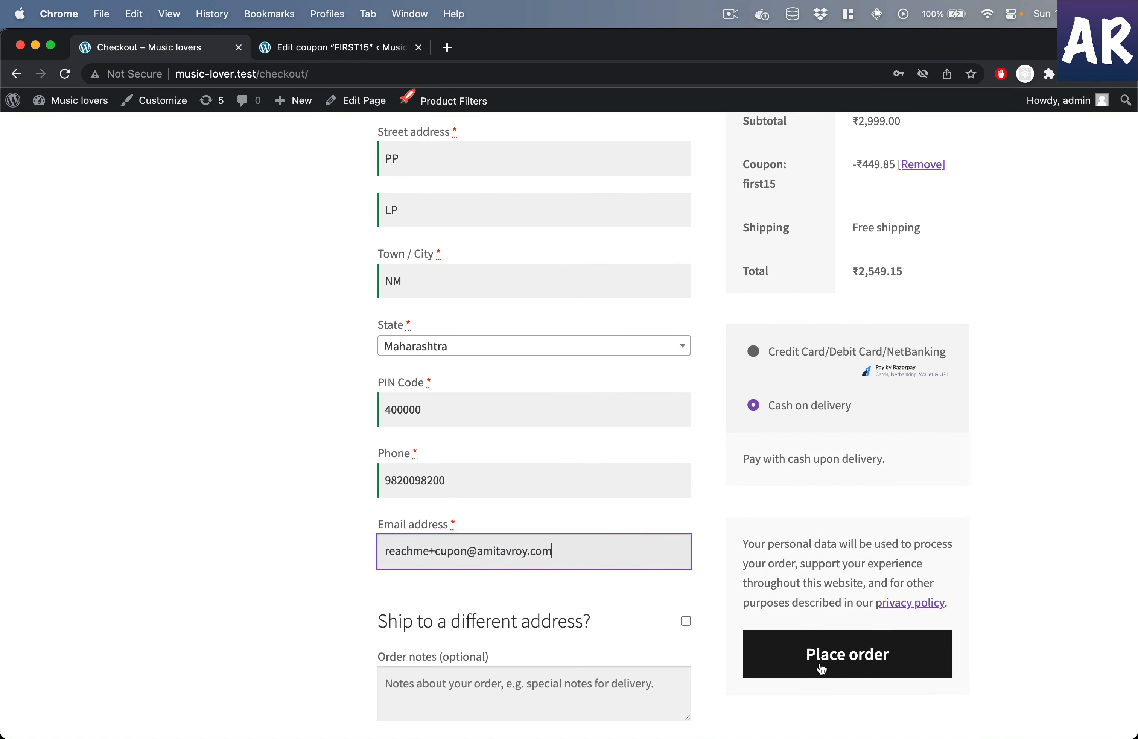
left_click(820, 667)
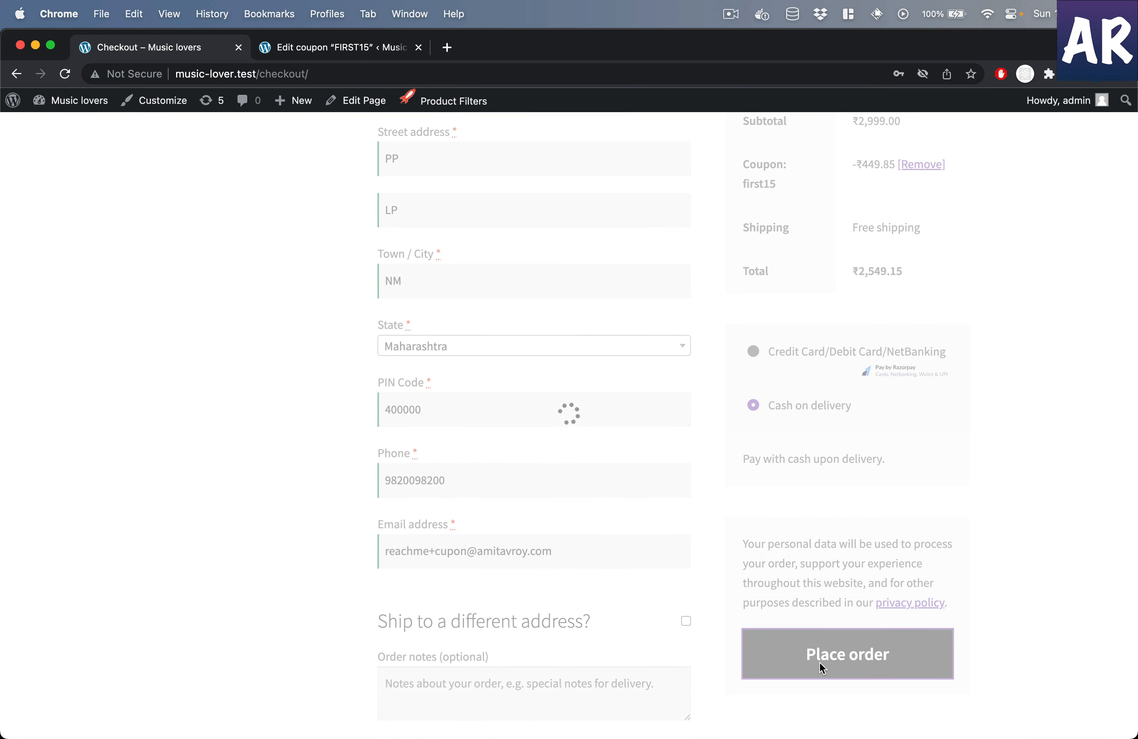
- Review the placed order, then return to the FIRST15 coupon edit page
scroll(819, 662, "down", 4)
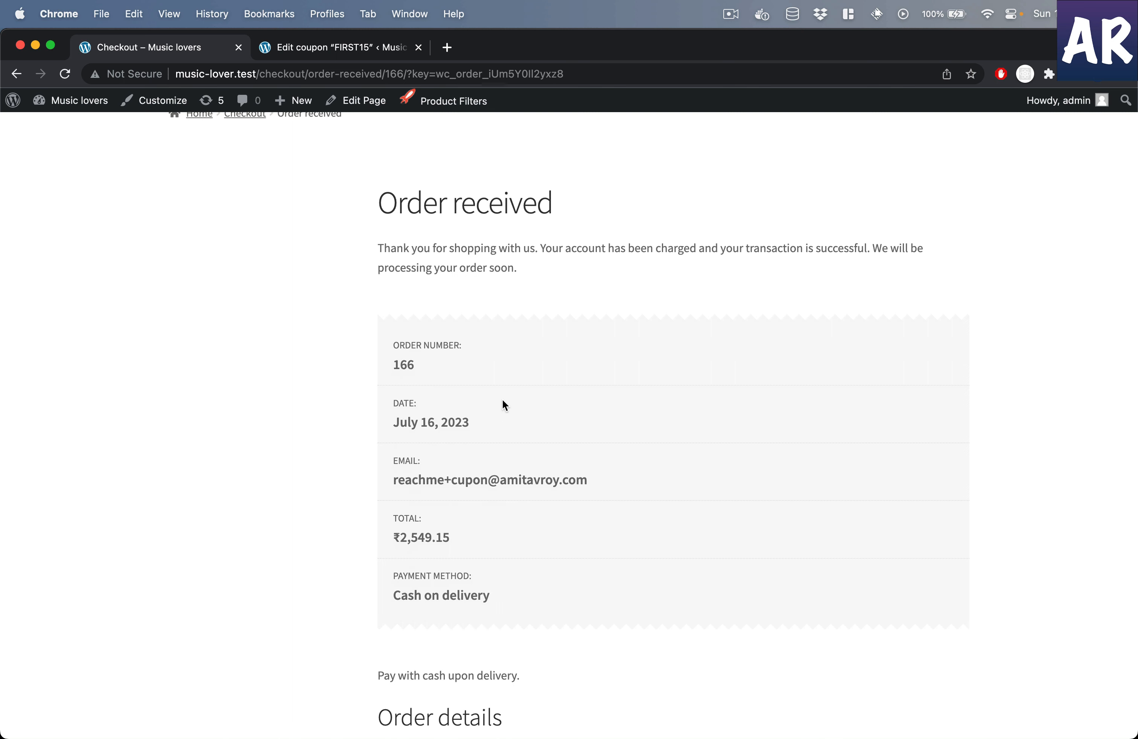
scroll(499, 474, "down", 5)
scroll(717, 534, "down", 4)
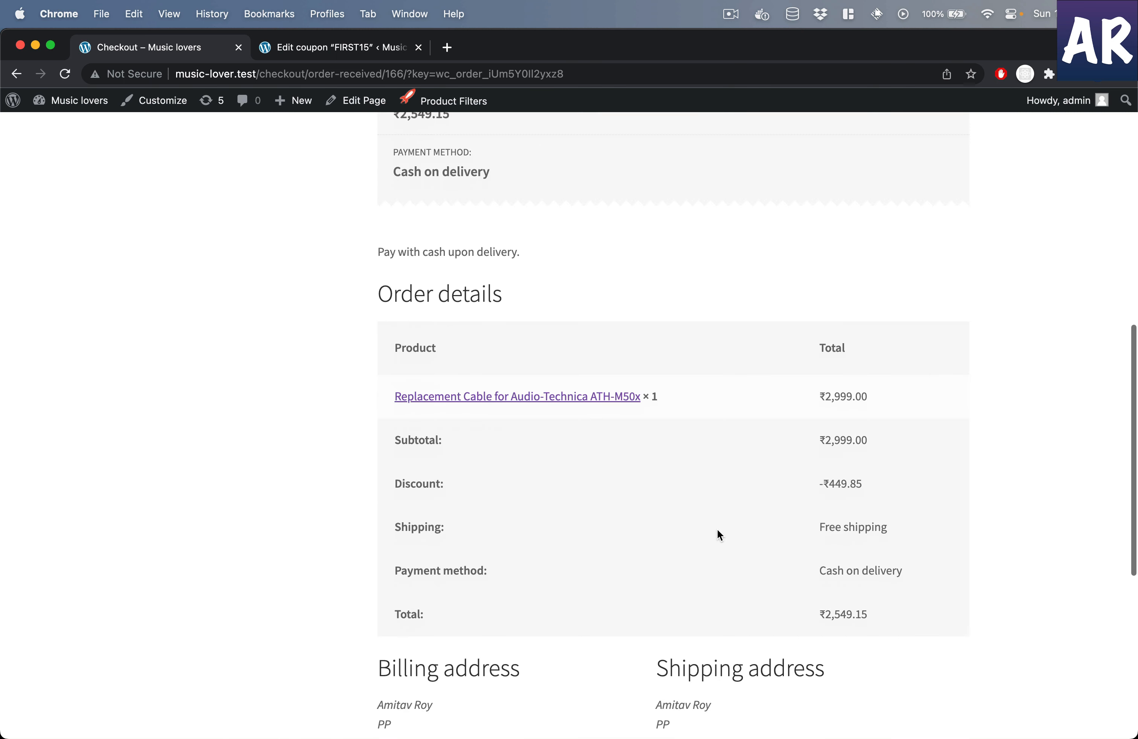
scroll(697, 623, "down", 9)
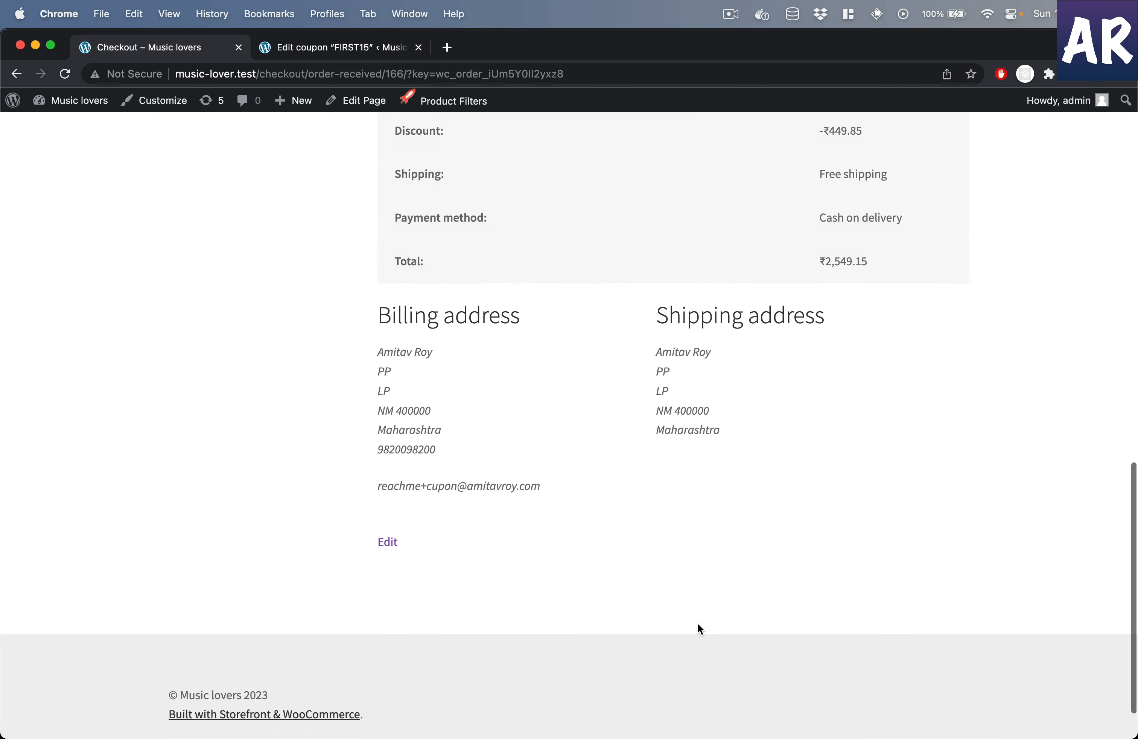
scroll(696, 624, "up", 20)
scroll(498, 574, "down", 2)
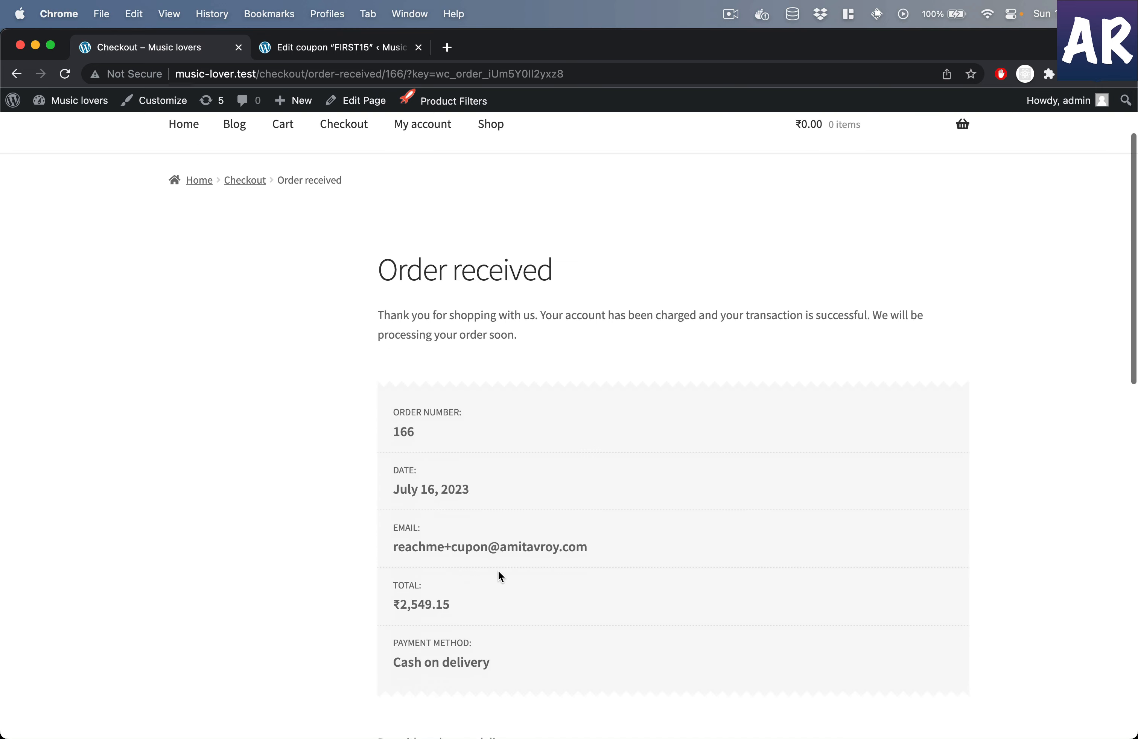
left_click(354, 50)
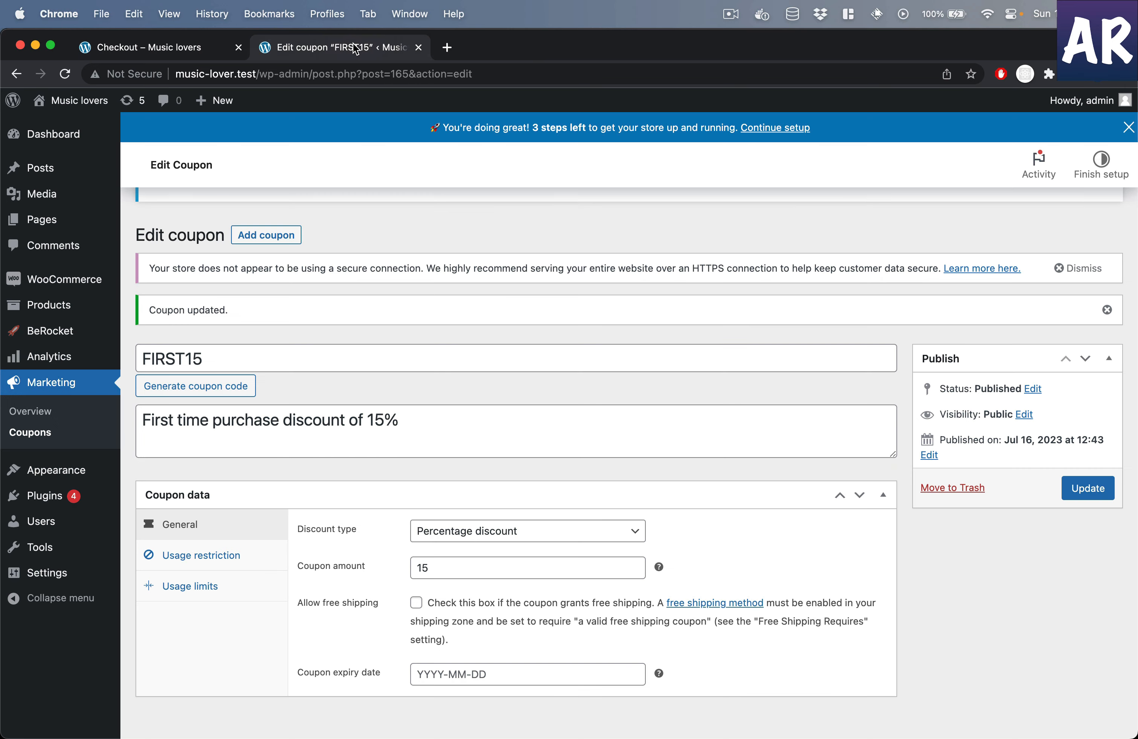
- Open Marketing > Coupons to see first15 now showing 1 / ∞ usage
left_click(30, 432)
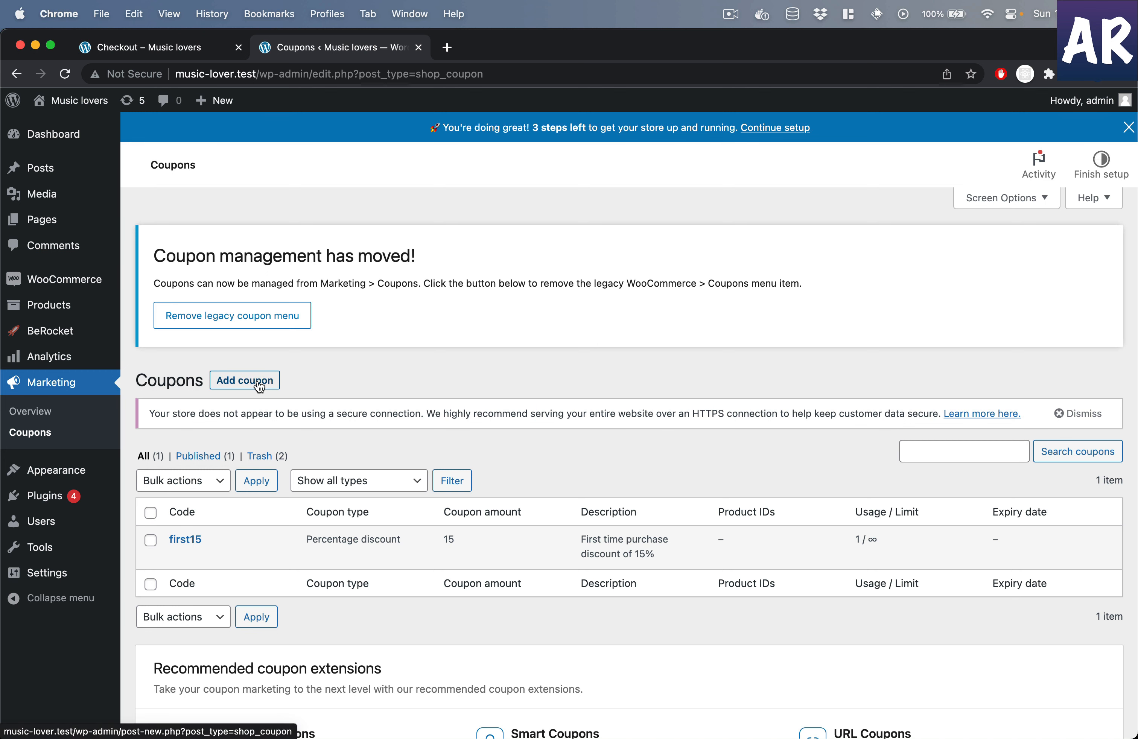
- From the storefront shop, add the ATH-AD500X headphones to the cart and view the cart
left_click(168, 47)
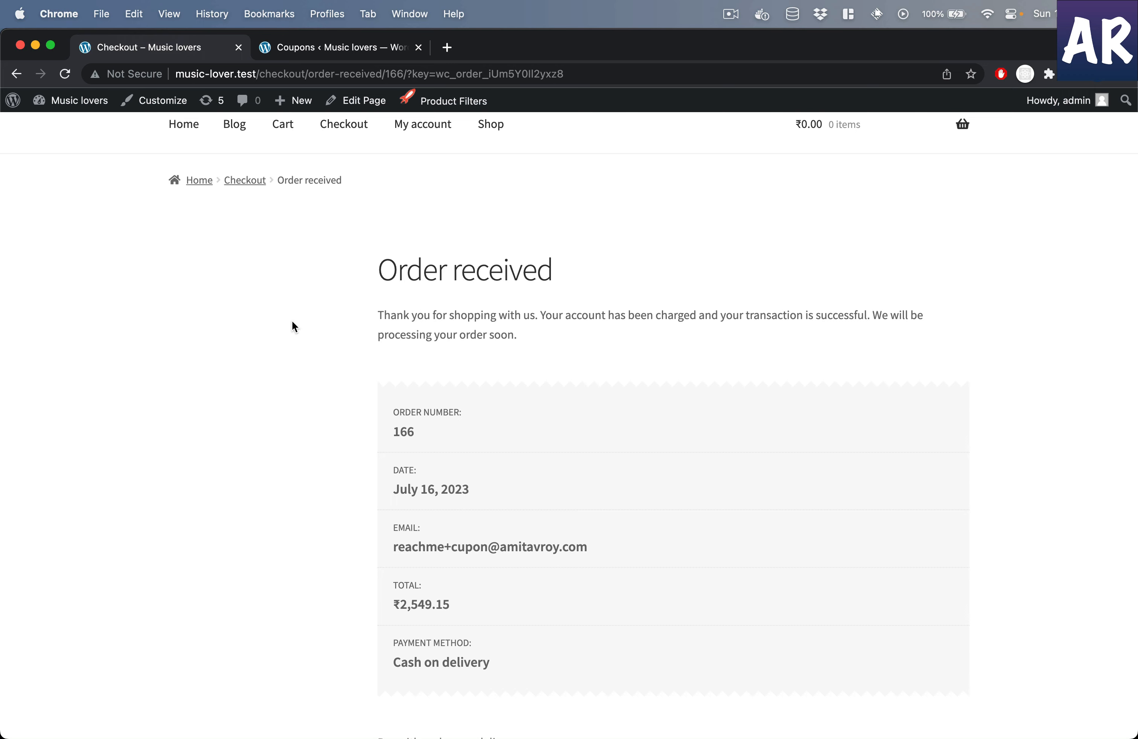
scroll(295, 327, "up", 3)
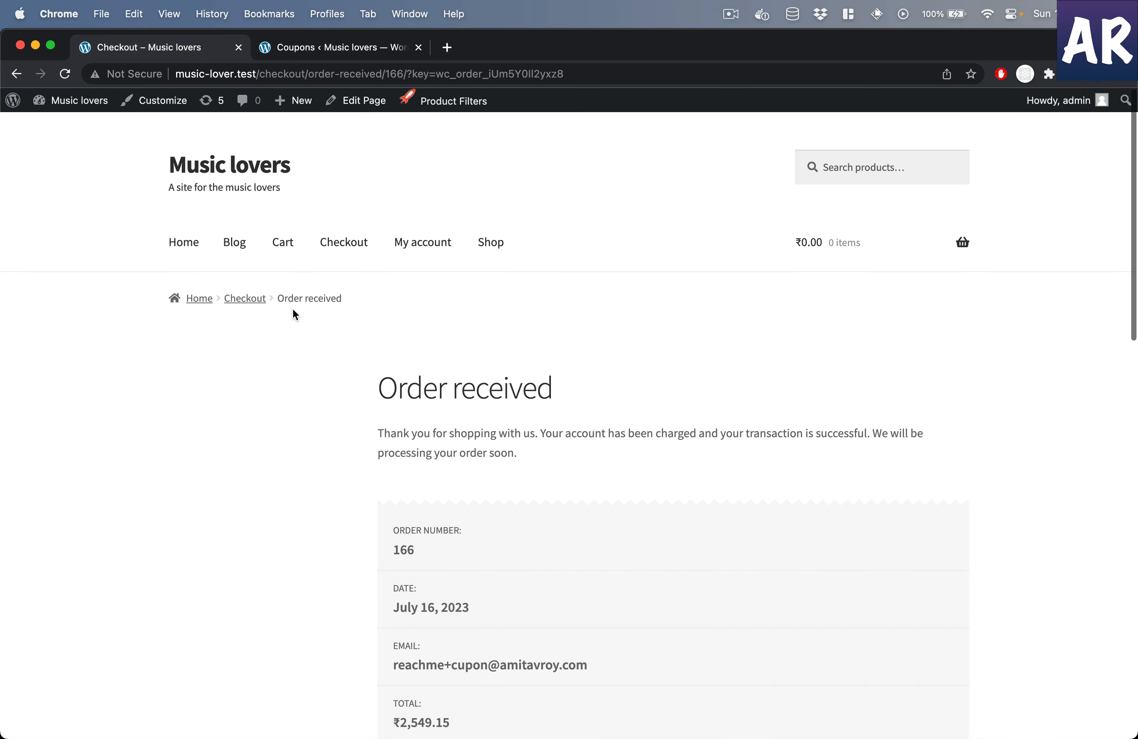
left_click(492, 238)
scroll(490, 242, "down", 5)
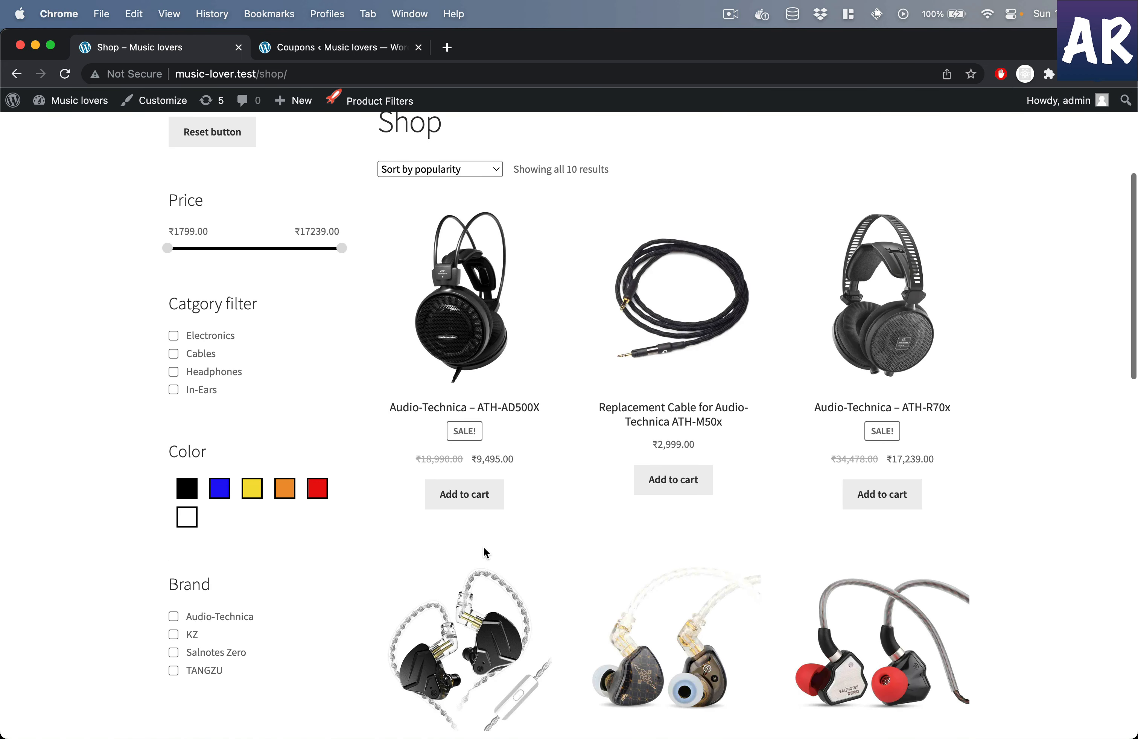
left_click(465, 501)
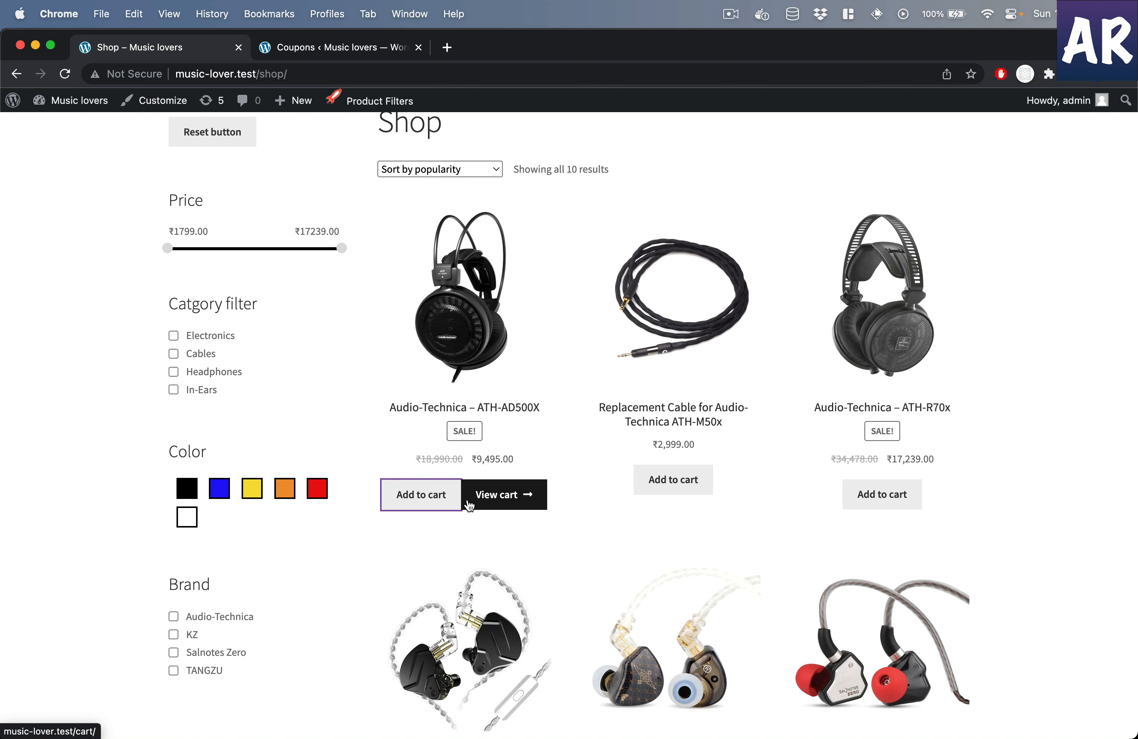
left_click(468, 504)
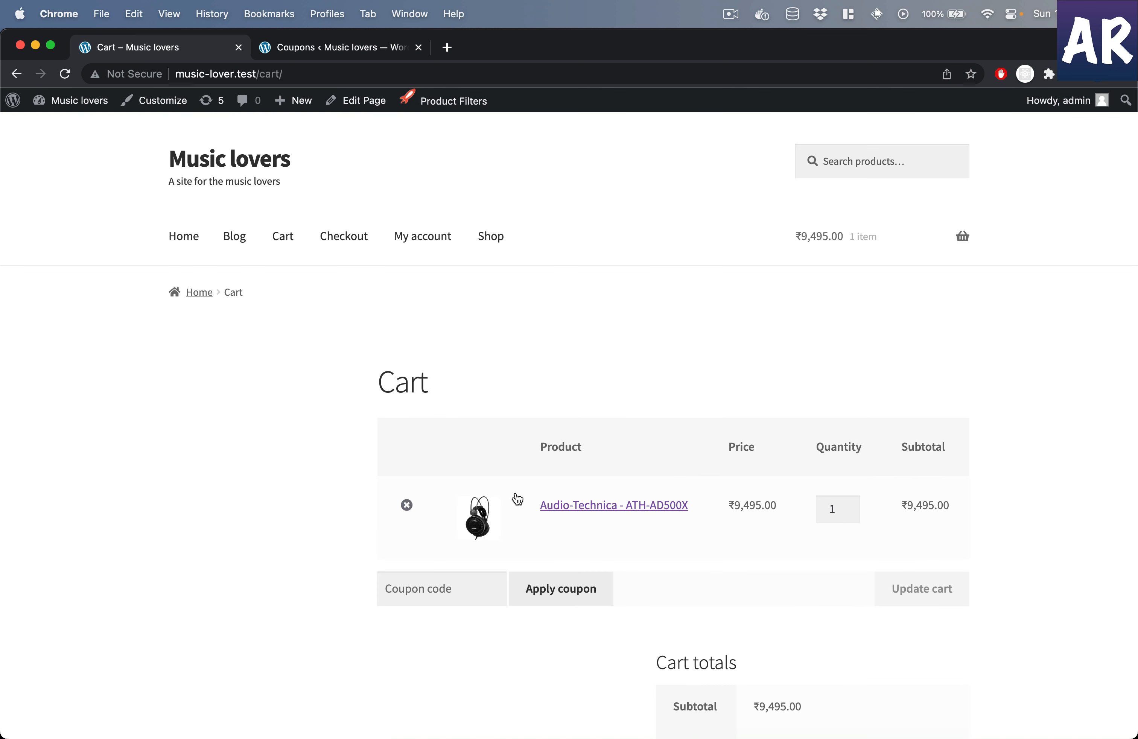
scroll(517, 499, "down", 2)
- Apply first15, see 'Coupon usage limit has been reached.', and remove the headphones from the cart
left_click(459, 493)
type("fir")
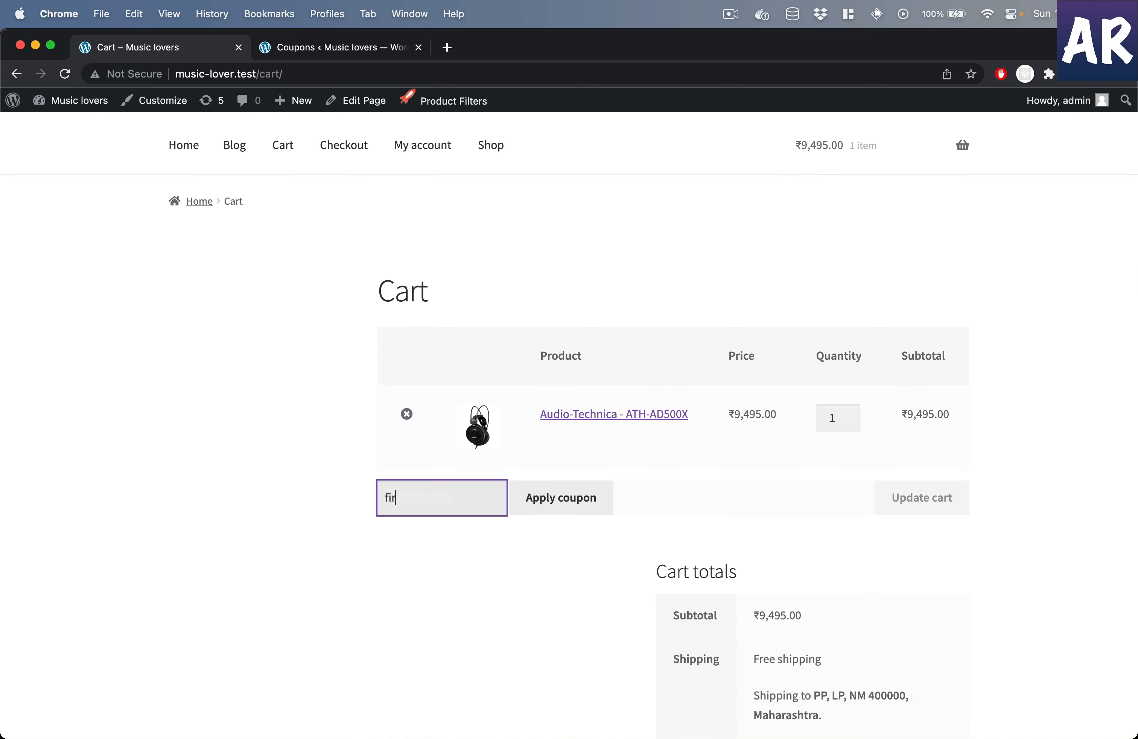
type("st15")
left_click(588, 508)
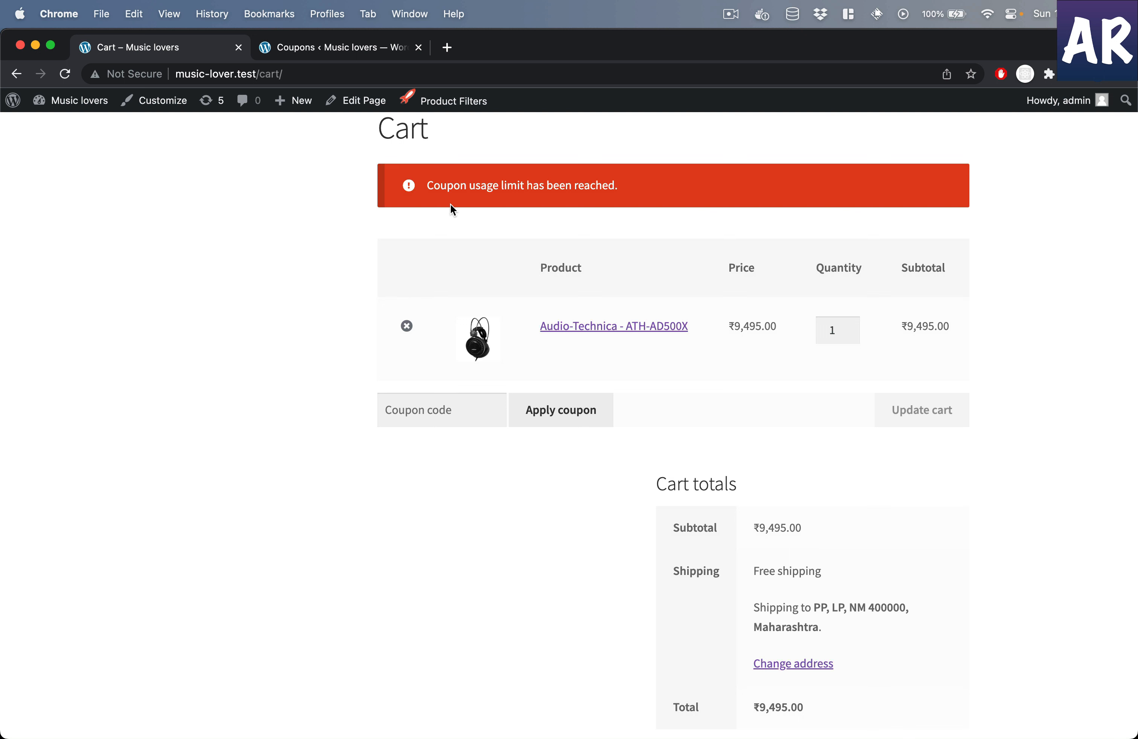
left_click(408, 326)
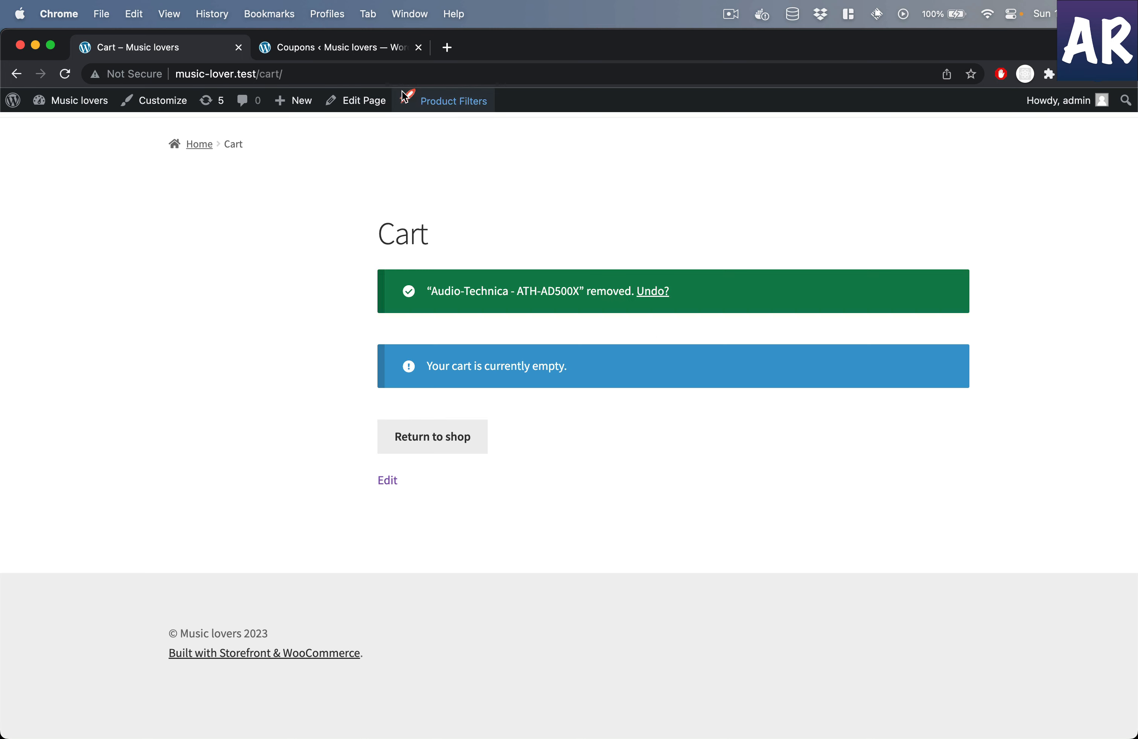
left_click(382, 49)
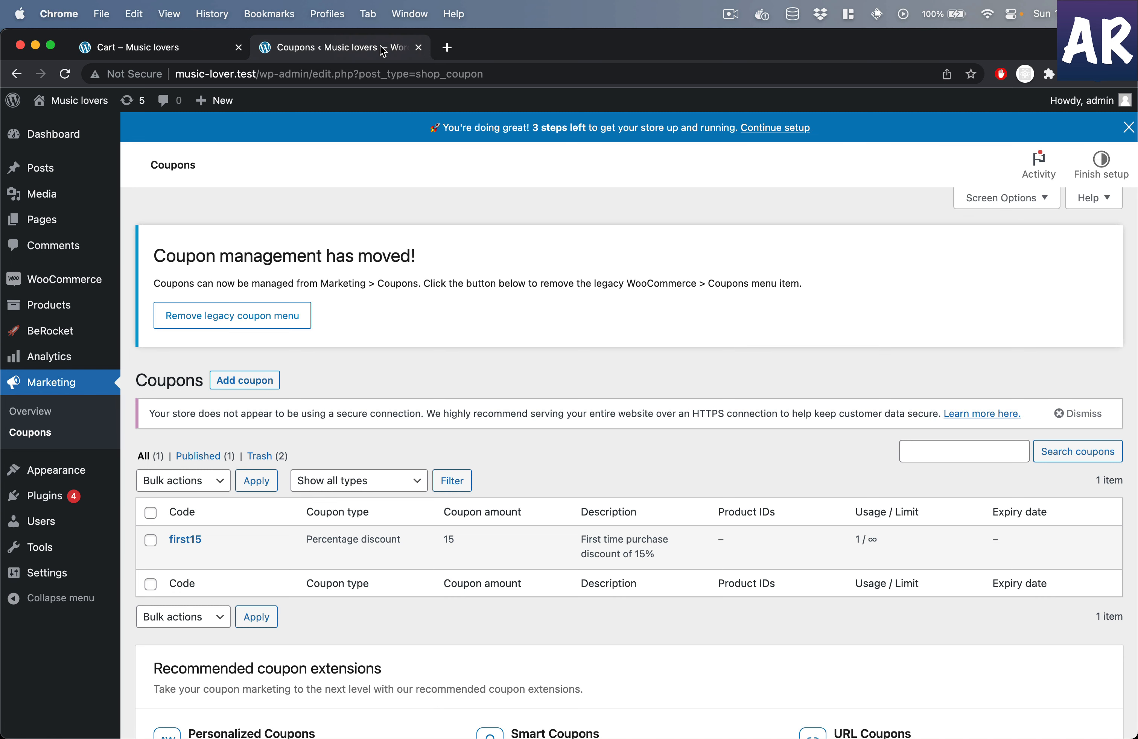
- Start a new coupon INEAR5 as a 5% percentage discount expiring 2023-07-23
left_click(265, 385)
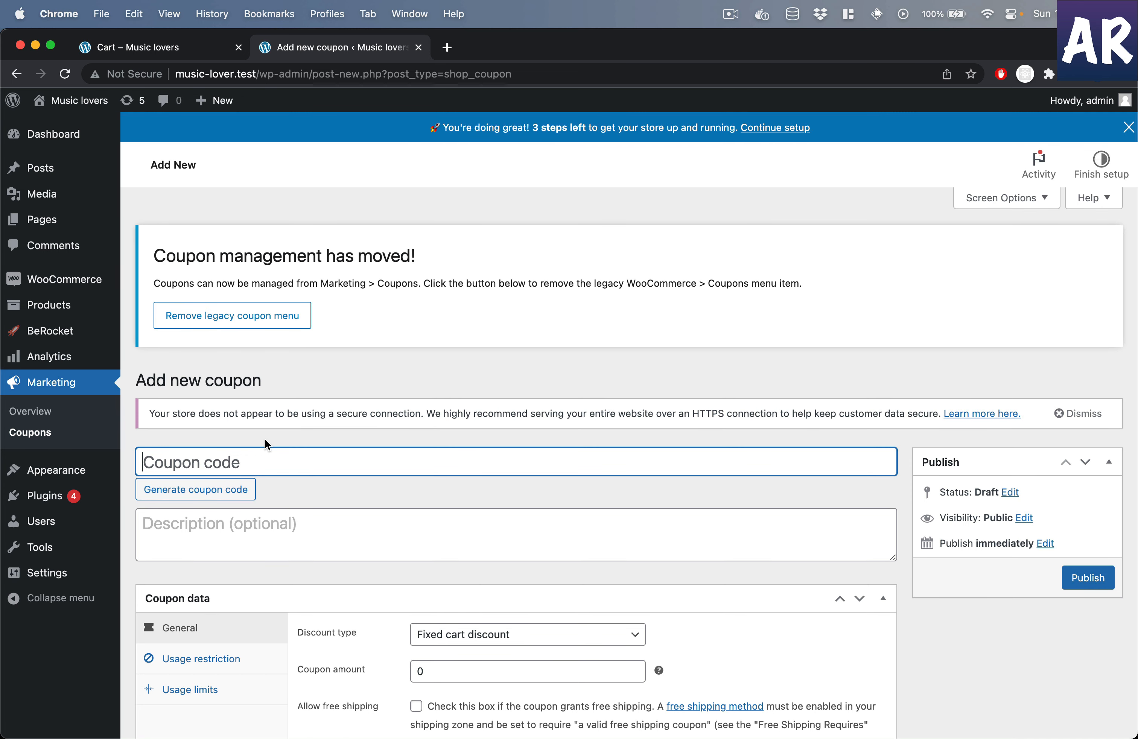
type("INEAR")
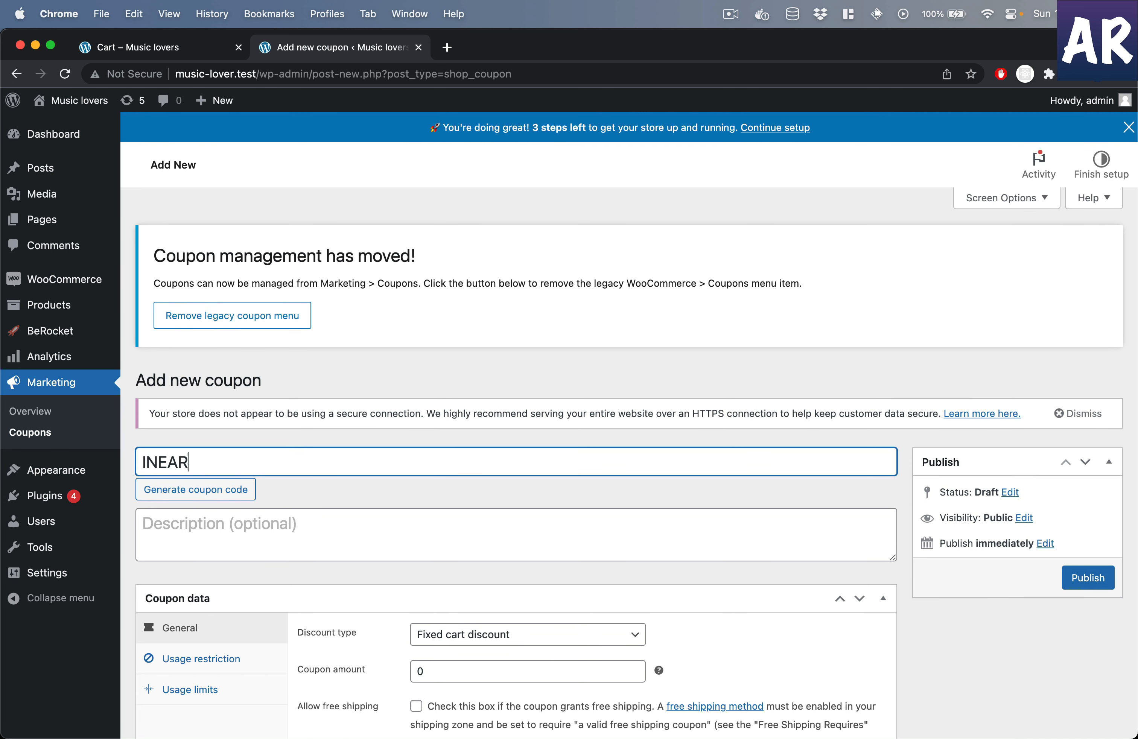
type("5")
scroll(527, 479, "down", 3)
left_click(518, 506)
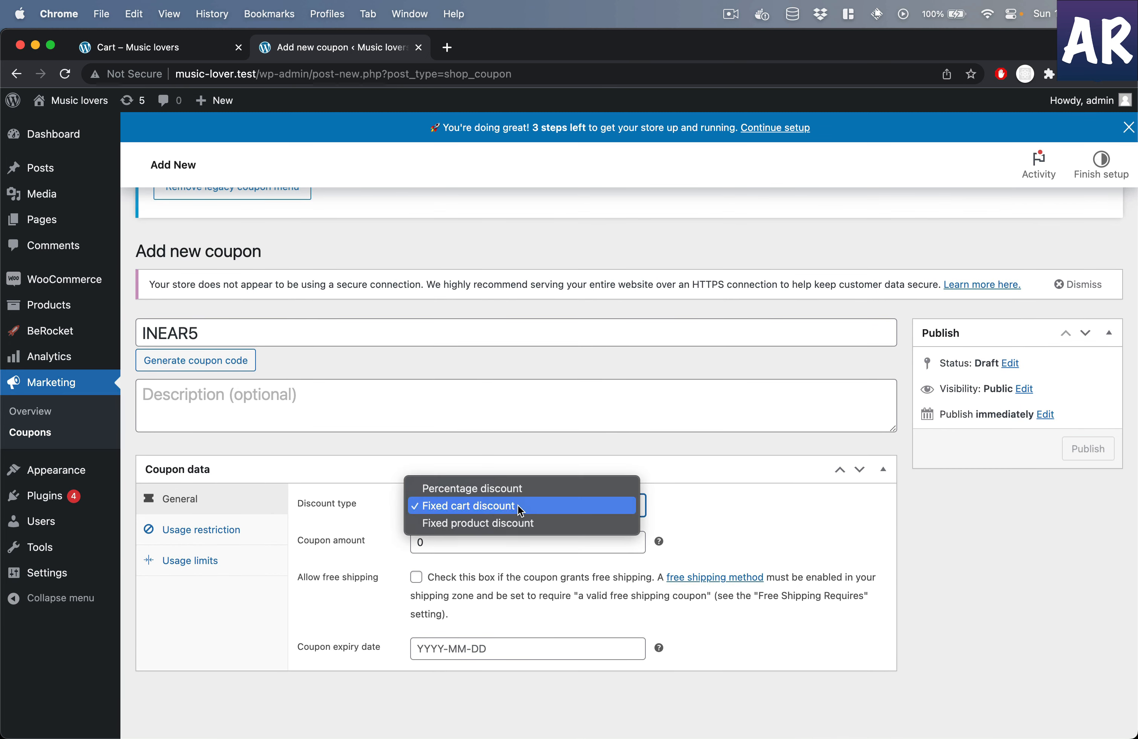
left_click(518, 488)
double_click(483, 541)
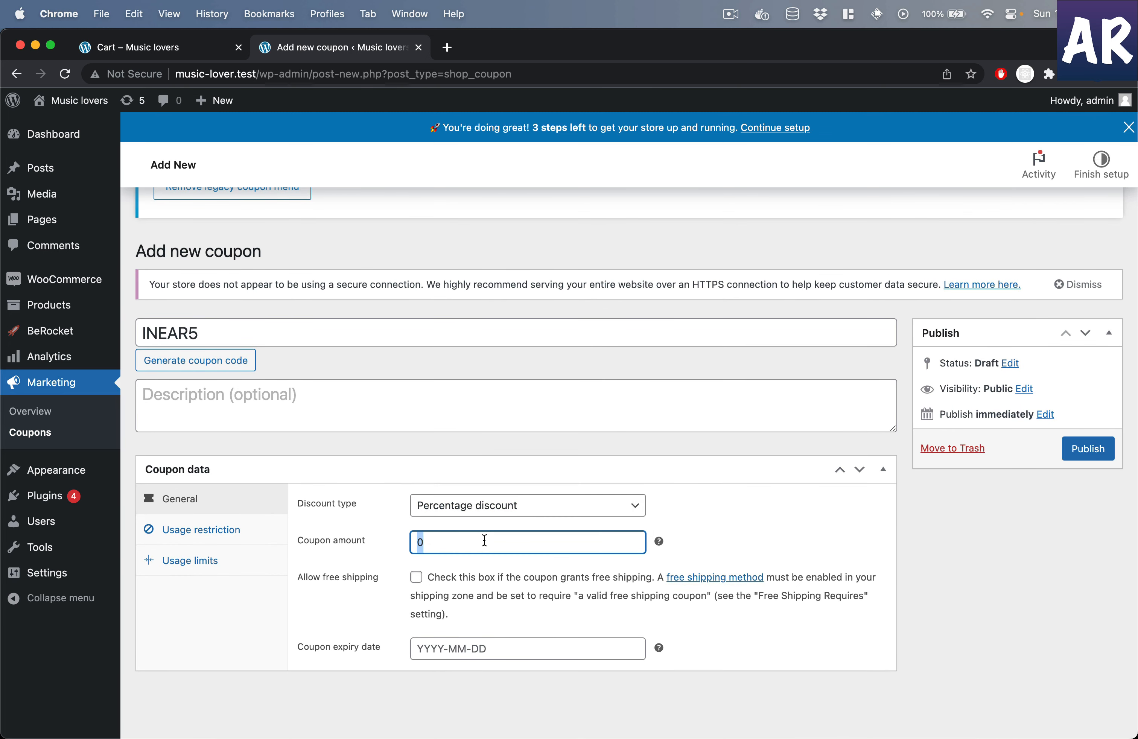
type("5")
left_click(477, 648)
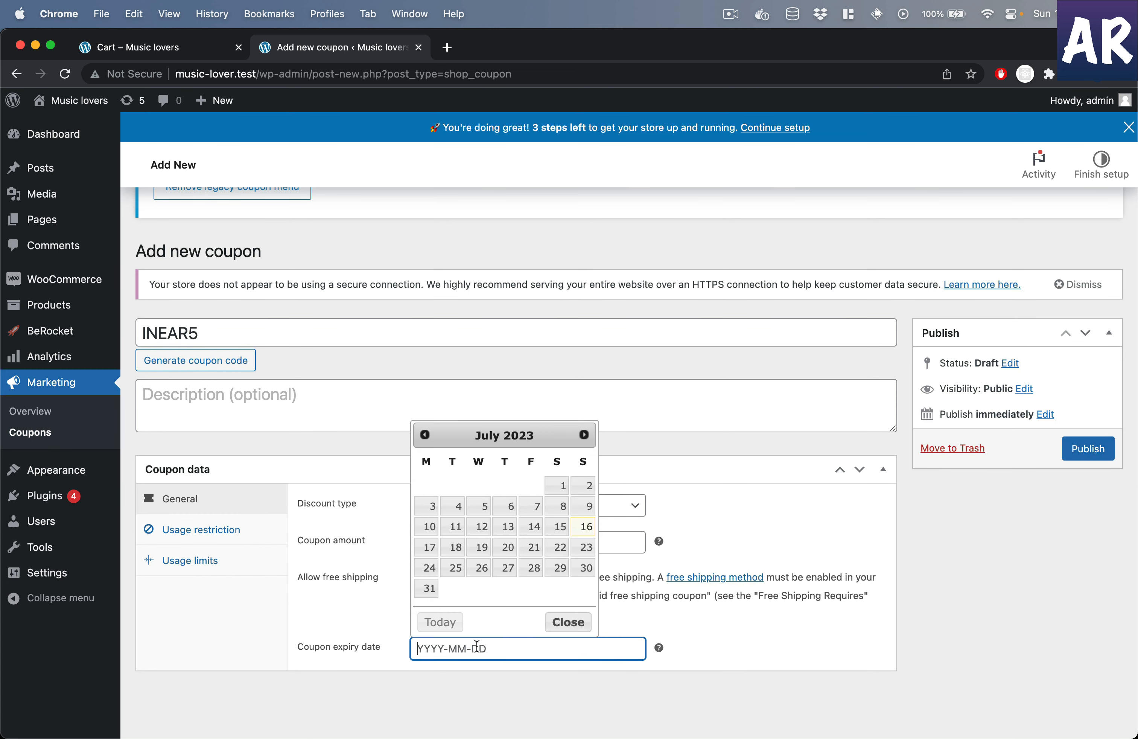
left_click(581, 547)
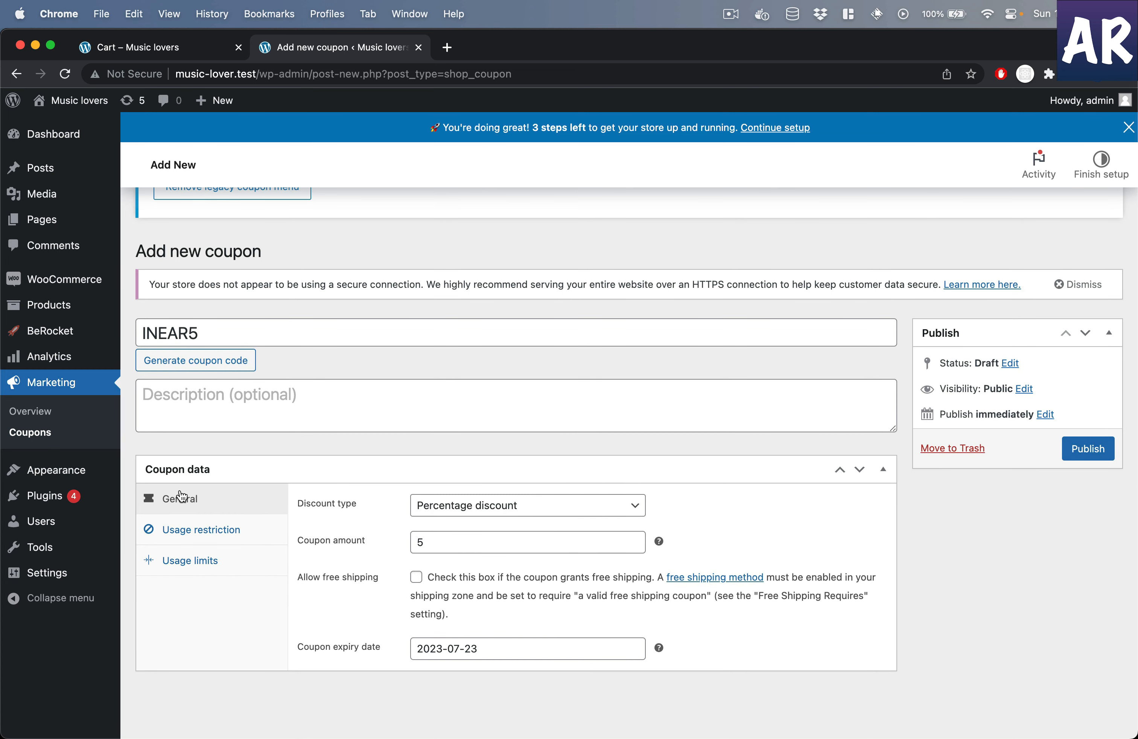
- Restrict INEAR5 to a 5000 maximum spend and the Headphones category, then publish it
left_click(194, 531)
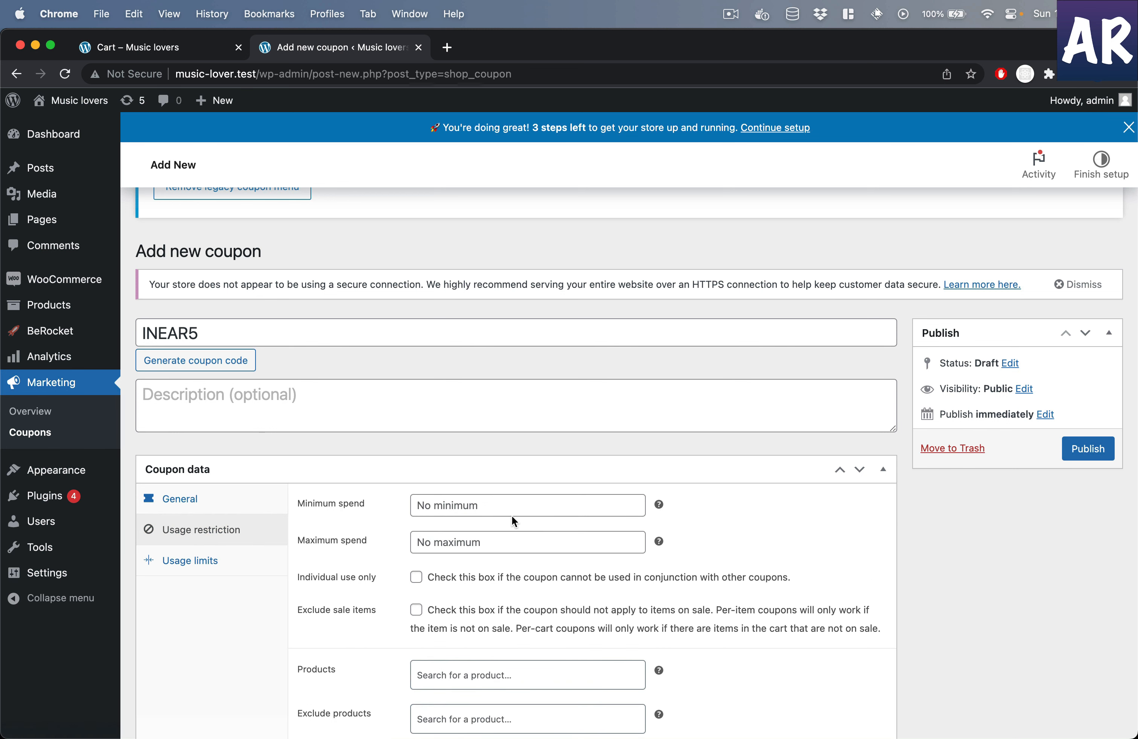
scroll(514, 520, "down", 3)
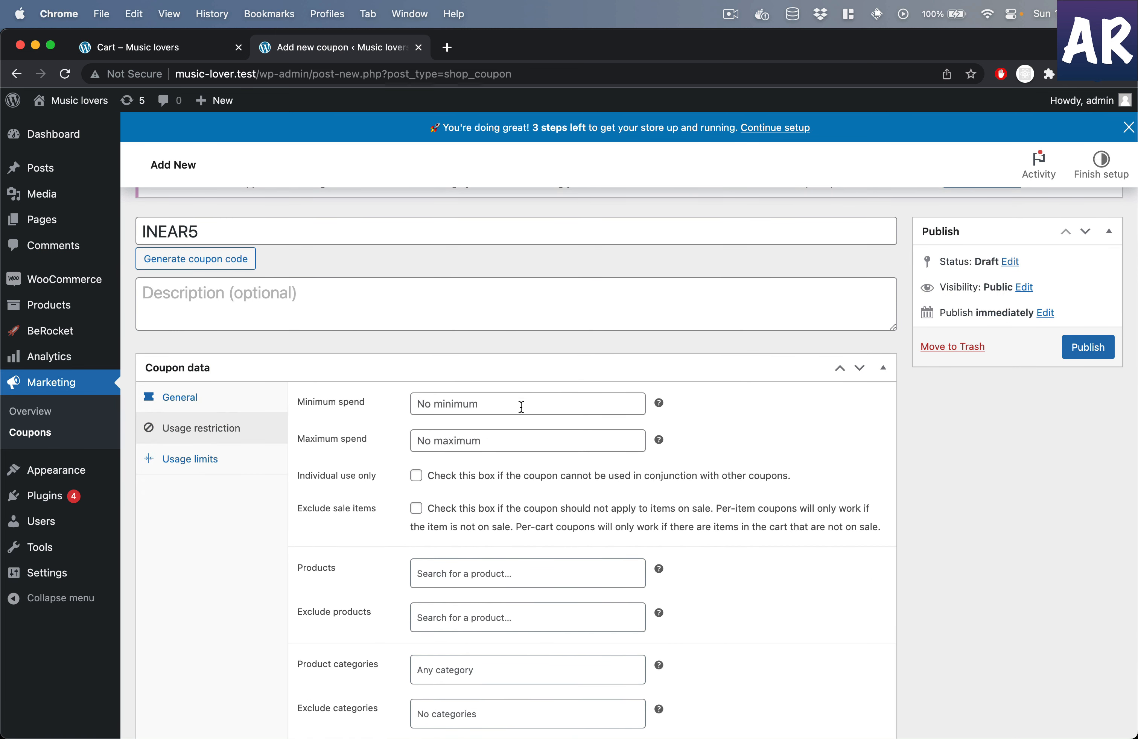
scroll(522, 407, "down", 3)
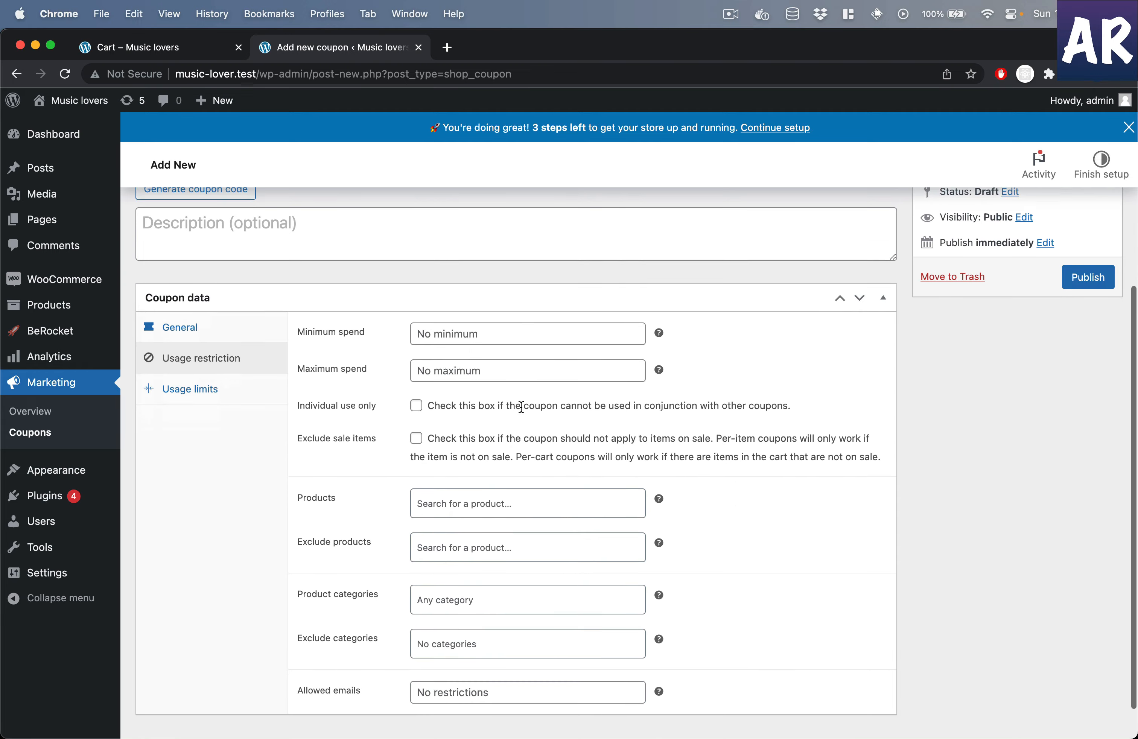
scroll(520, 401, "up", 1)
left_click(532, 396)
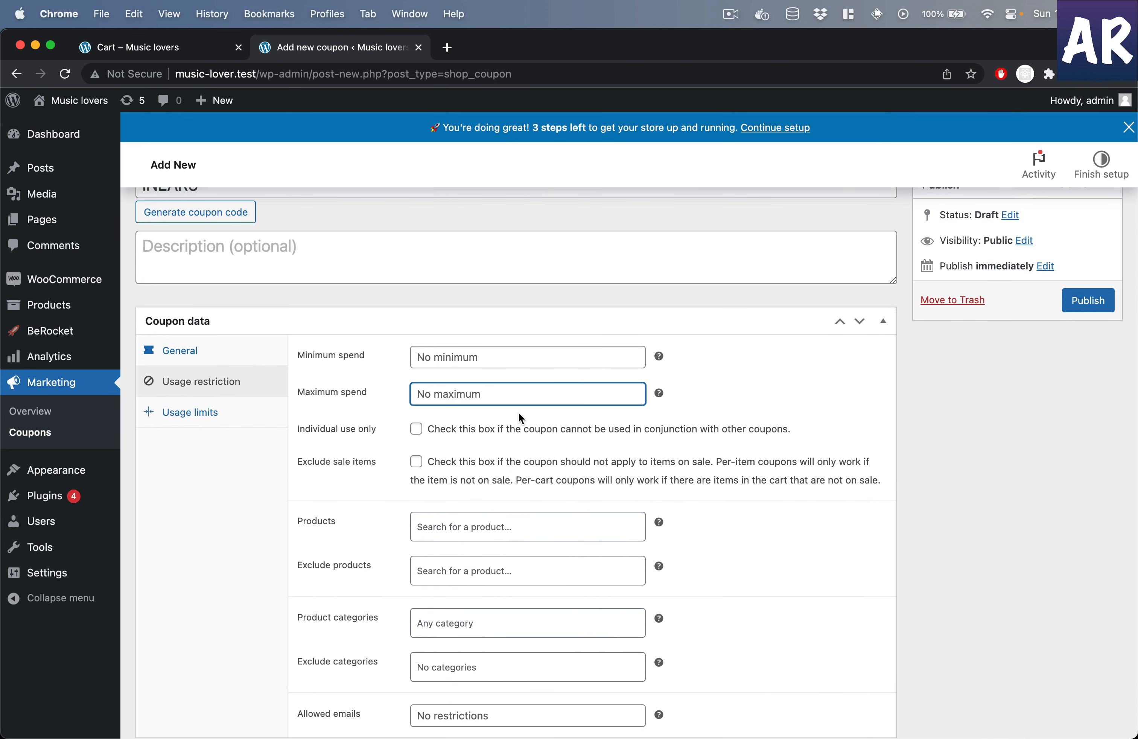
type("5000")
scroll(516, 460, "down", 2)
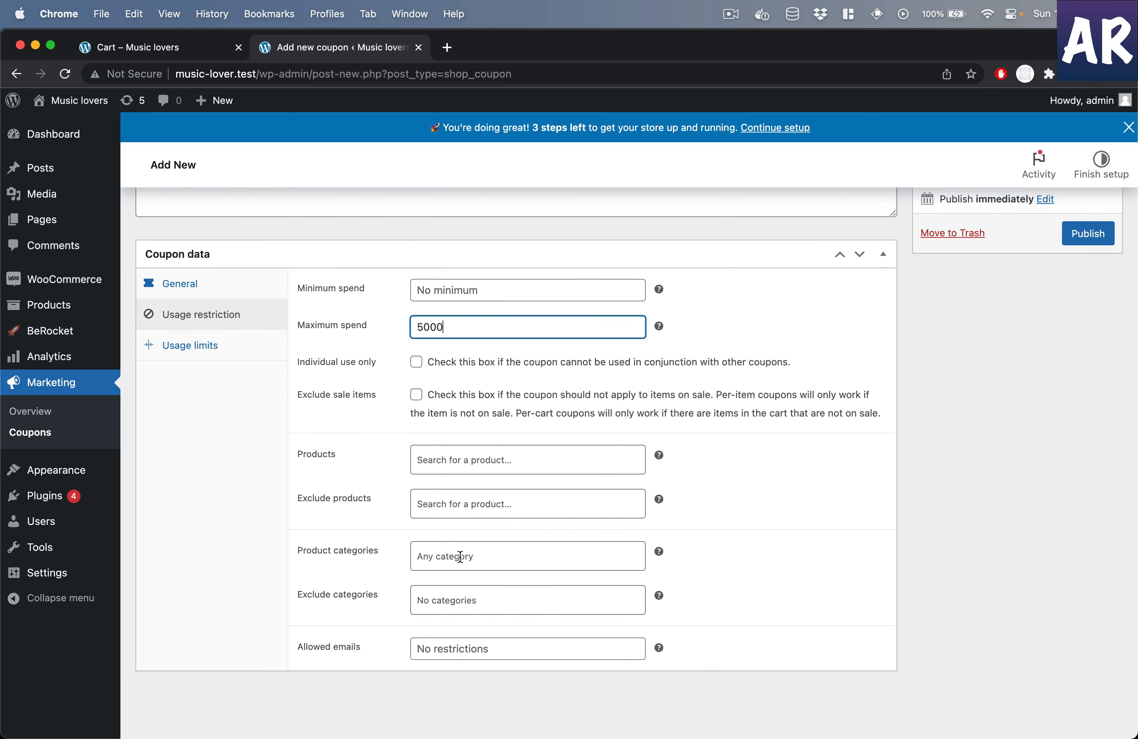
left_click(460, 556)
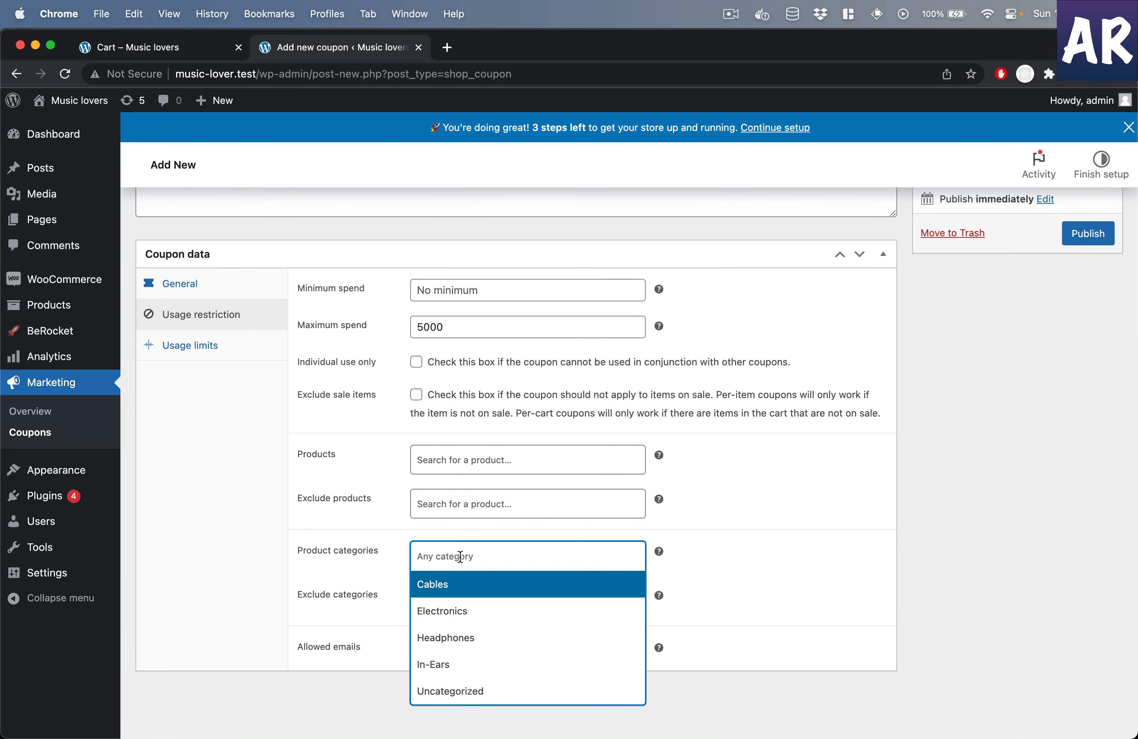
left_click(469, 638)
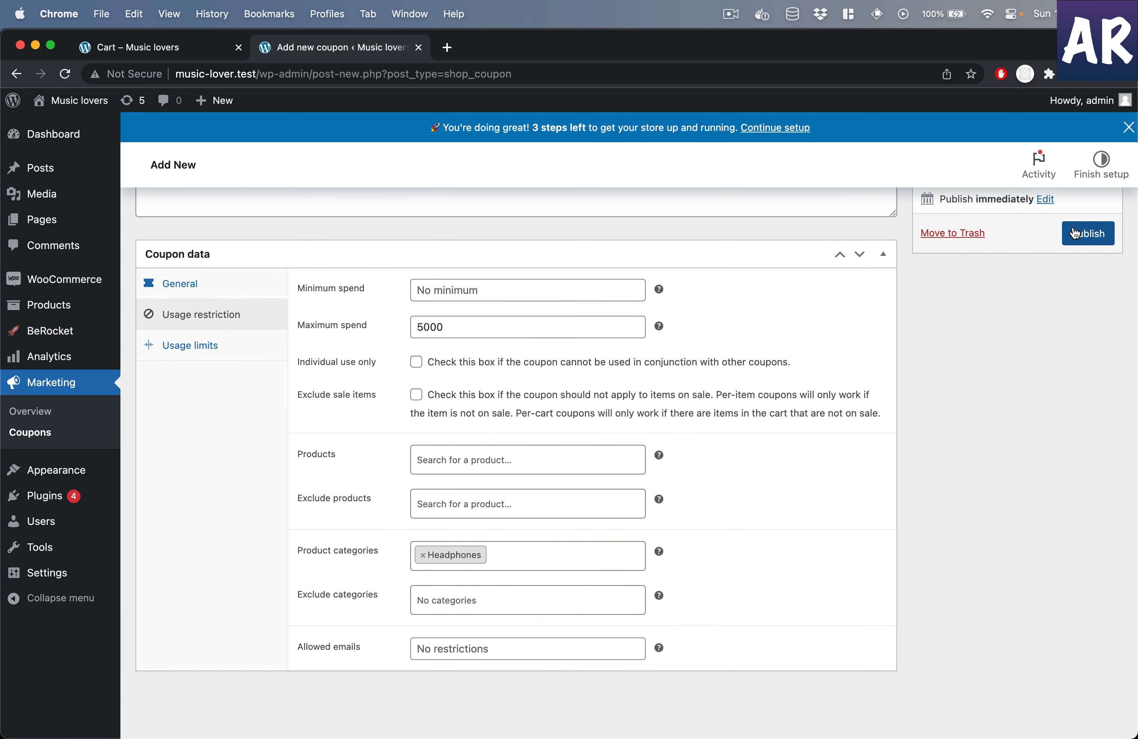
left_click(1074, 233)
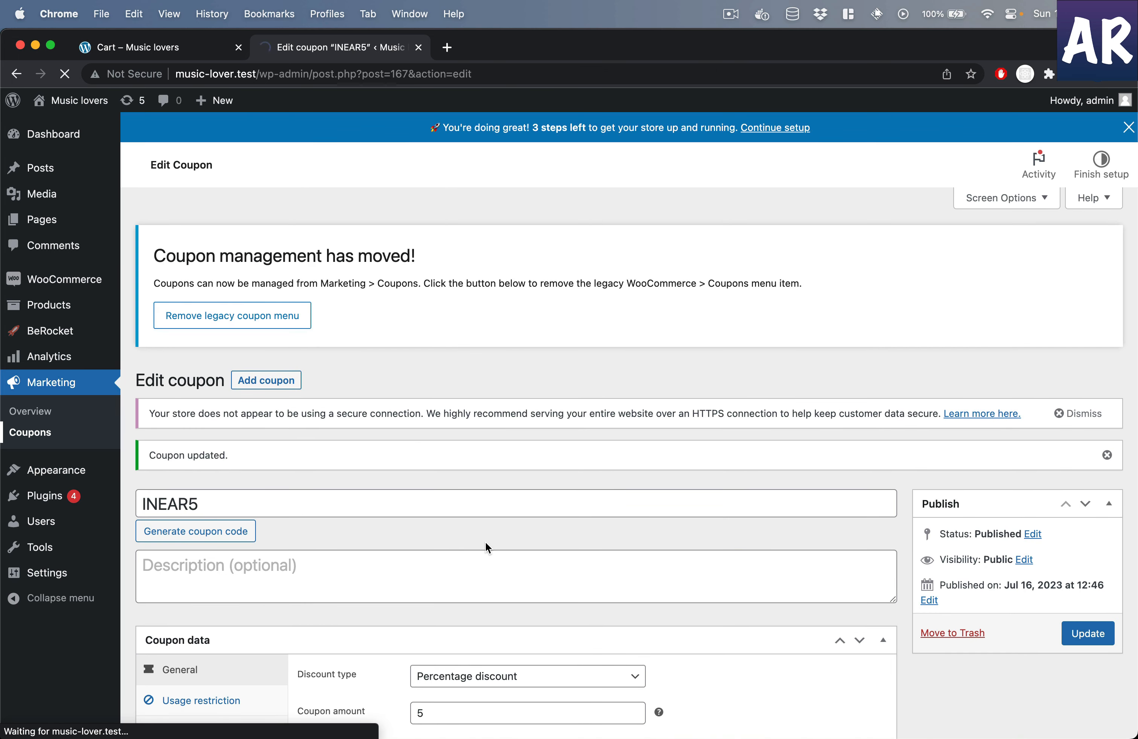
- In the coupons list, copy the inear5 code and return to the empty cart
left_click(30, 436)
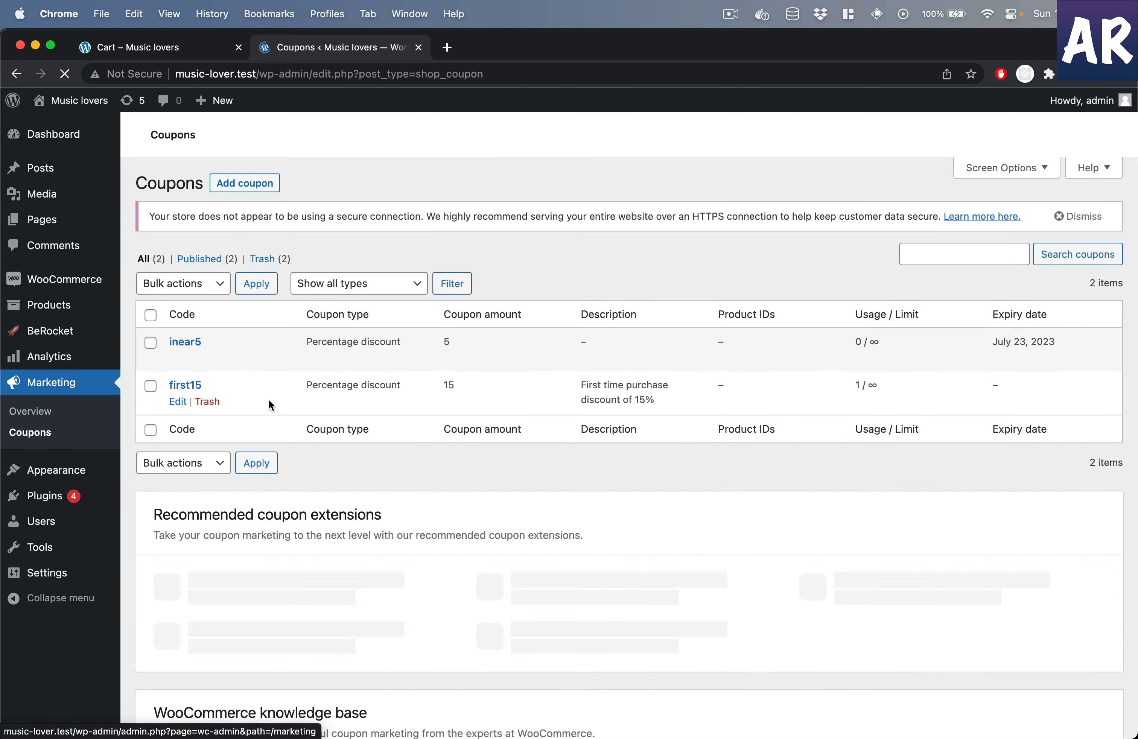
scroll(269, 399, "down", 2)
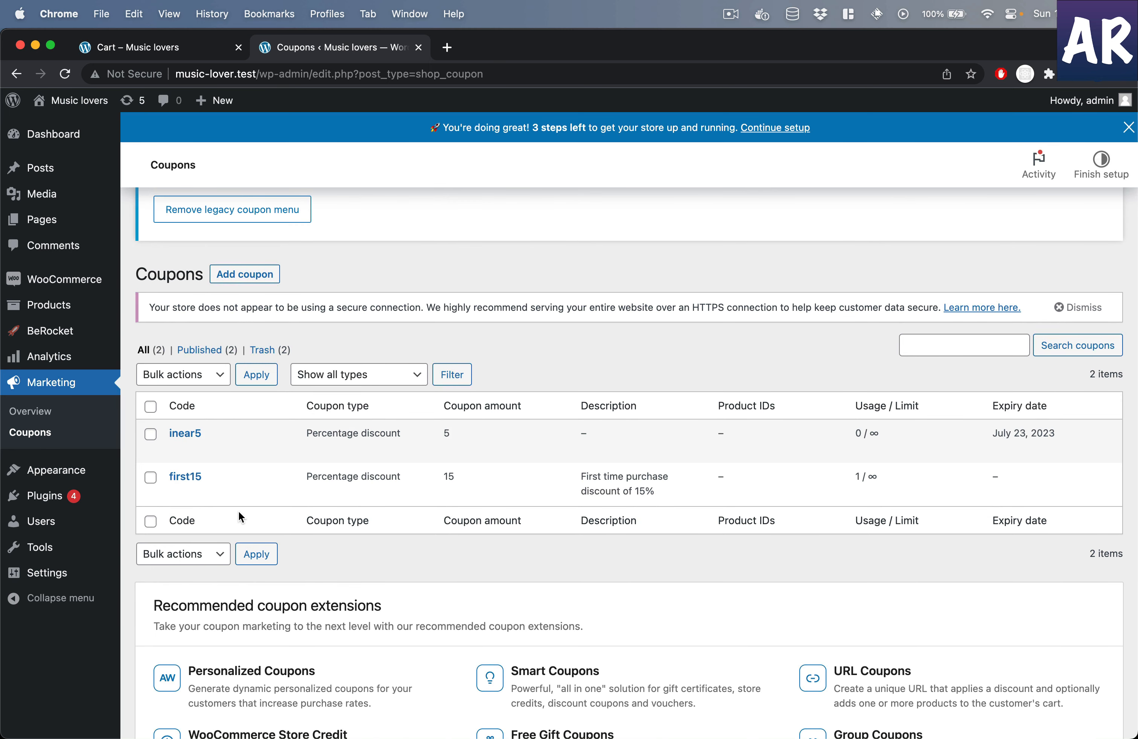
mouse_move(183, 440)
left_click_drag(207, 437, 171, 430)
key("super+c")
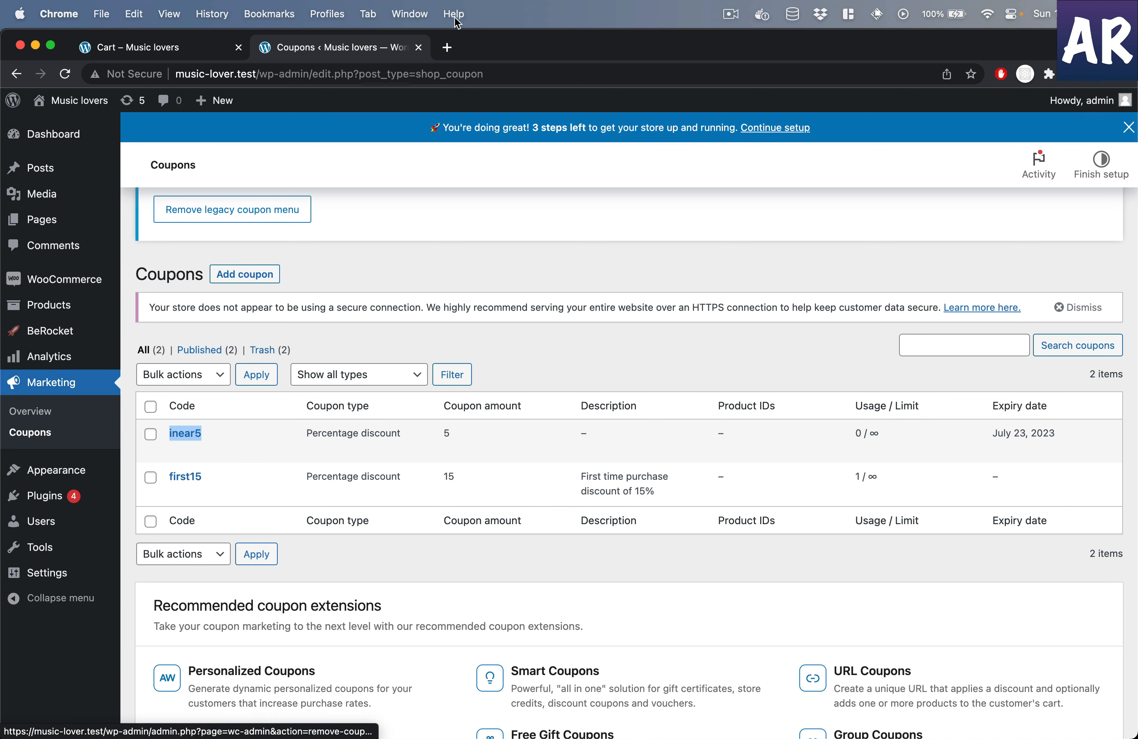
left_click(211, 58)
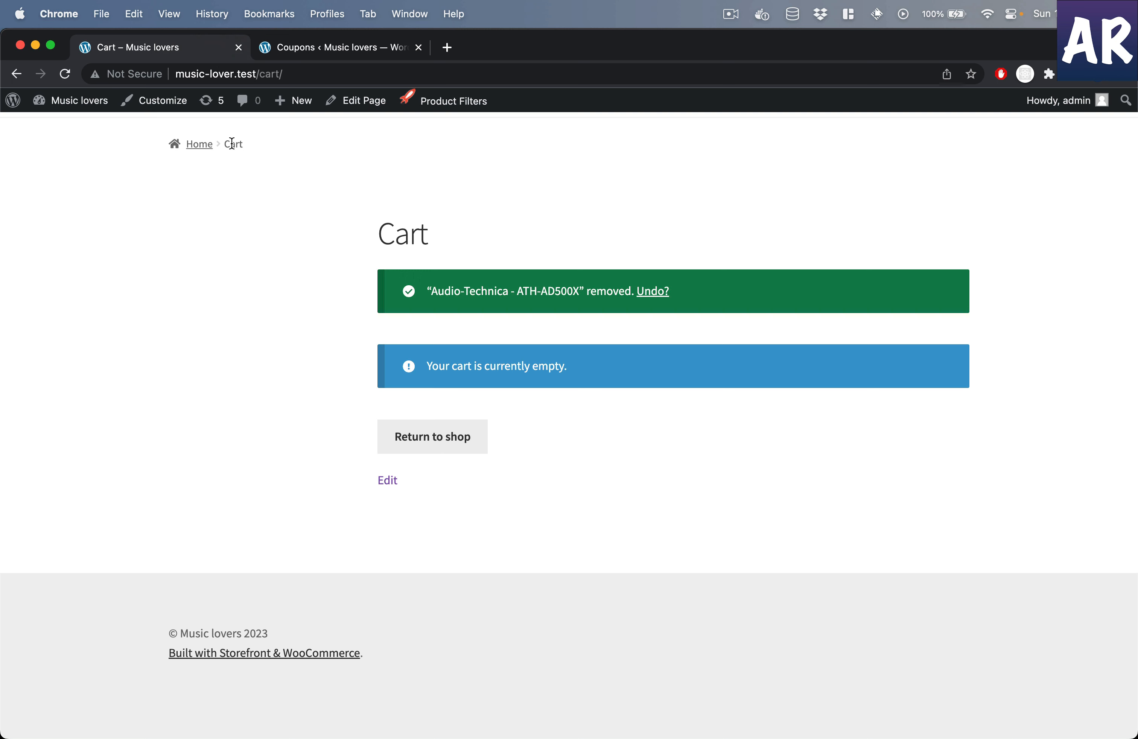
- Add the Replacement Cable for ATH-M50x to the cart and view the cart
scroll(241, 143, "up", 3)
left_click(491, 236)
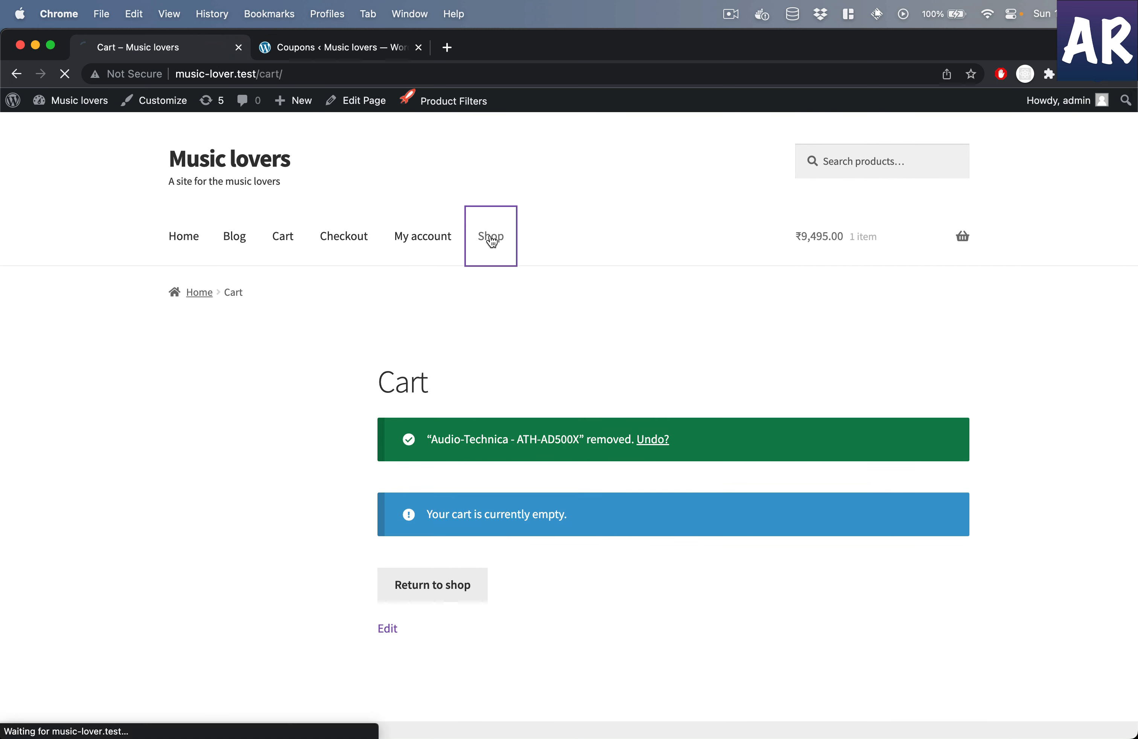
scroll(745, 680, "down", 2)
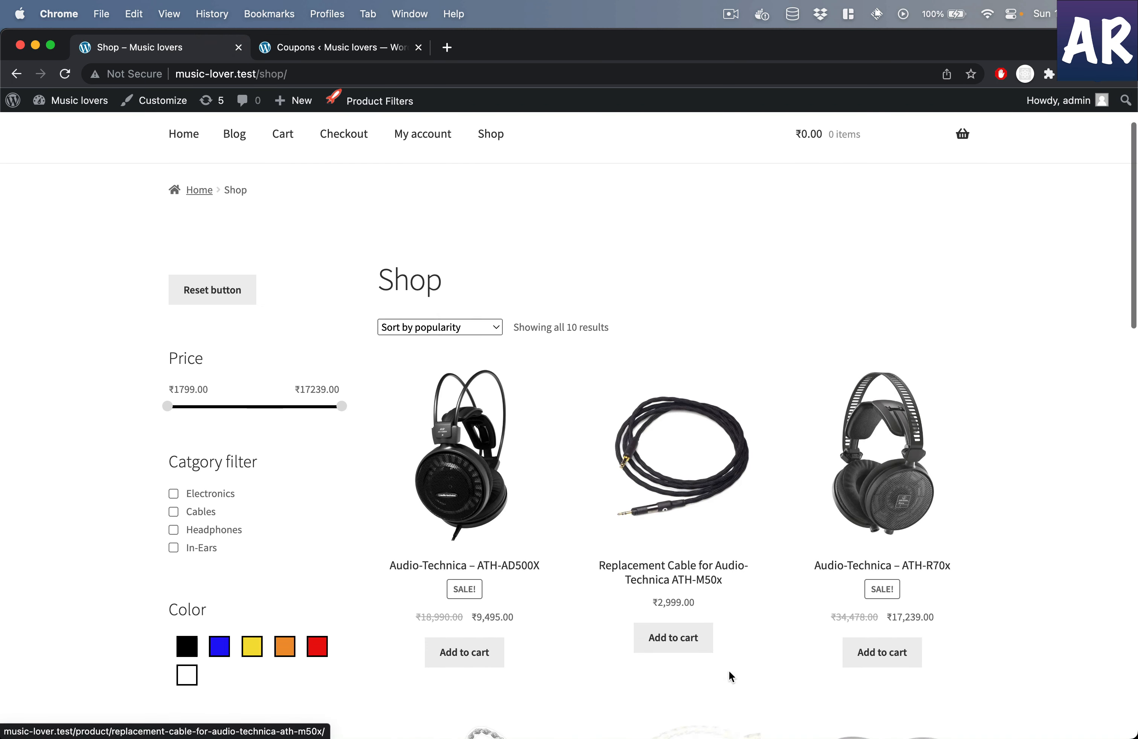
left_click(673, 641)
left_click(719, 639)
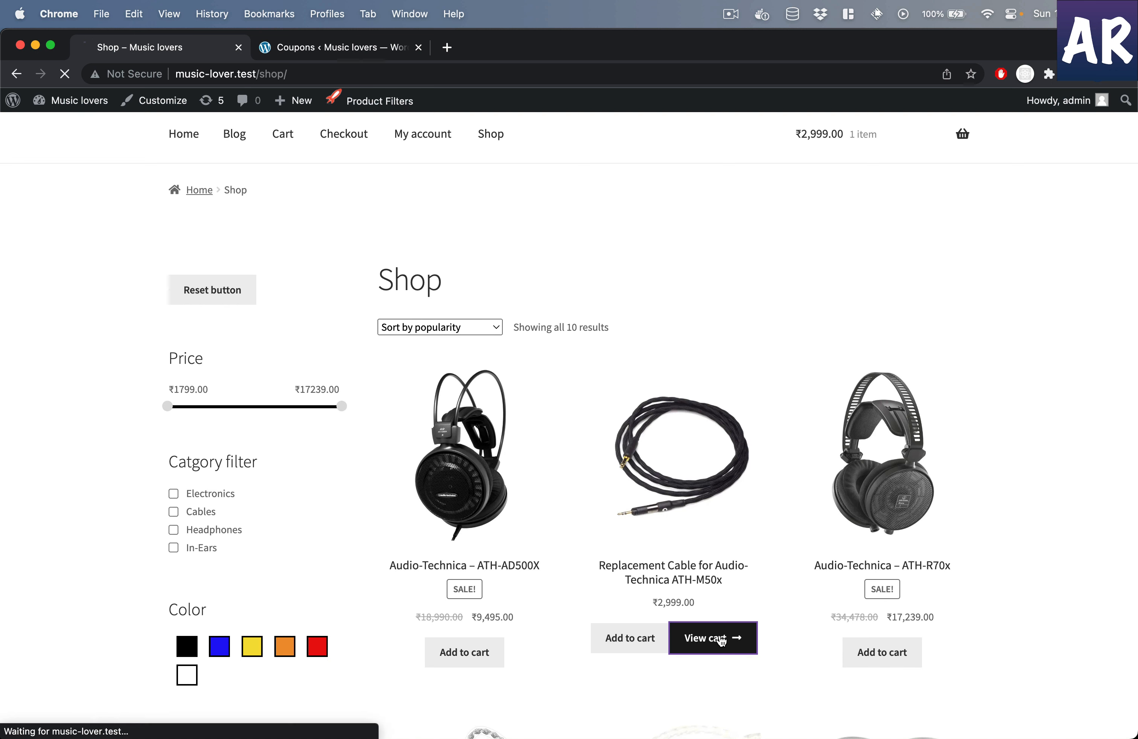
- Paste and apply inear5, see it refused as not applicable, then remove the cable
left_click(461, 592)
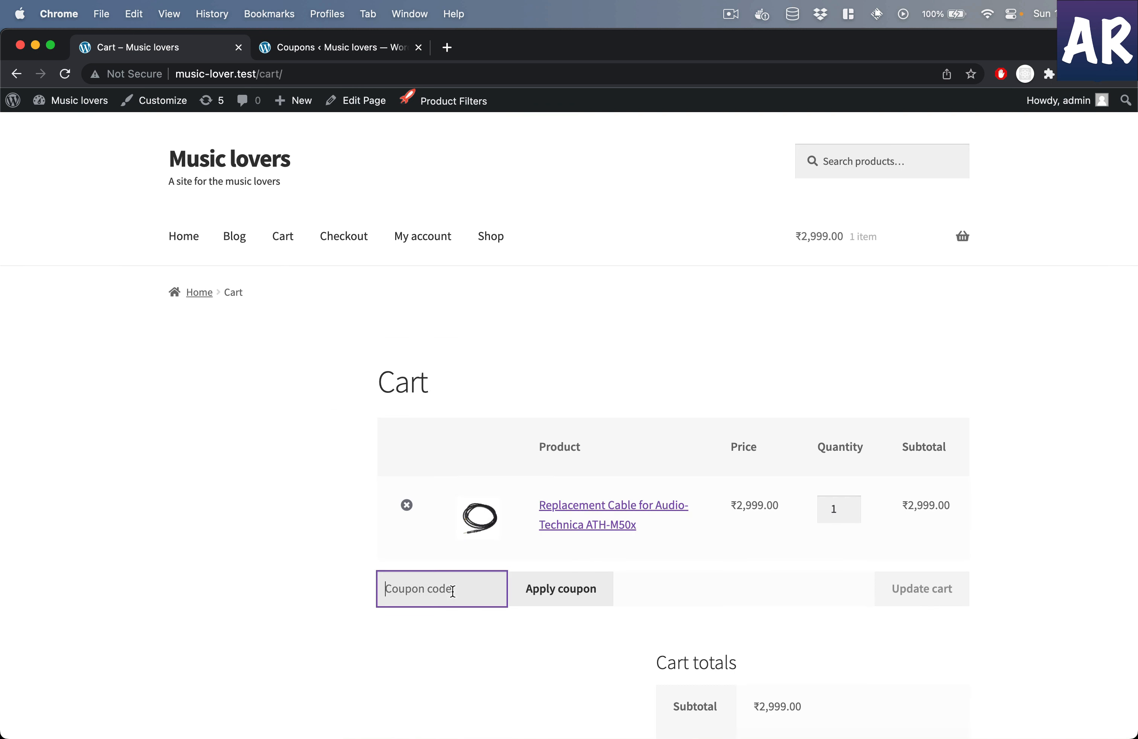
key("super+v")
left_click(545, 596)
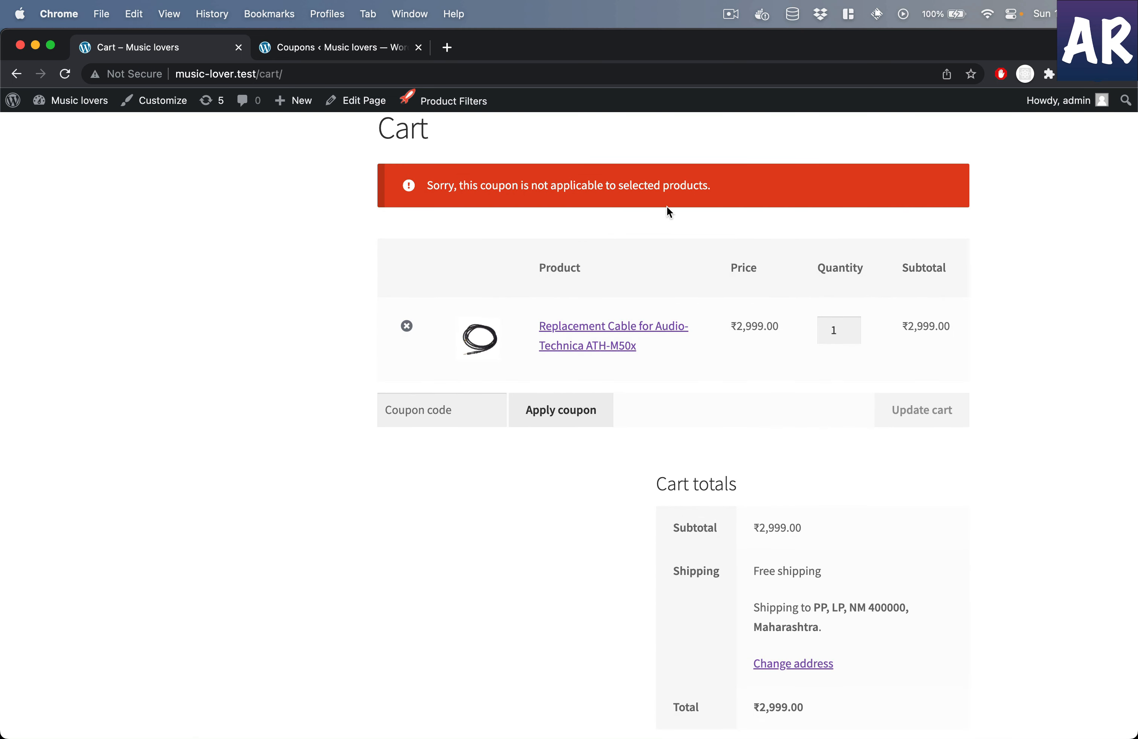
left_click(407, 328)
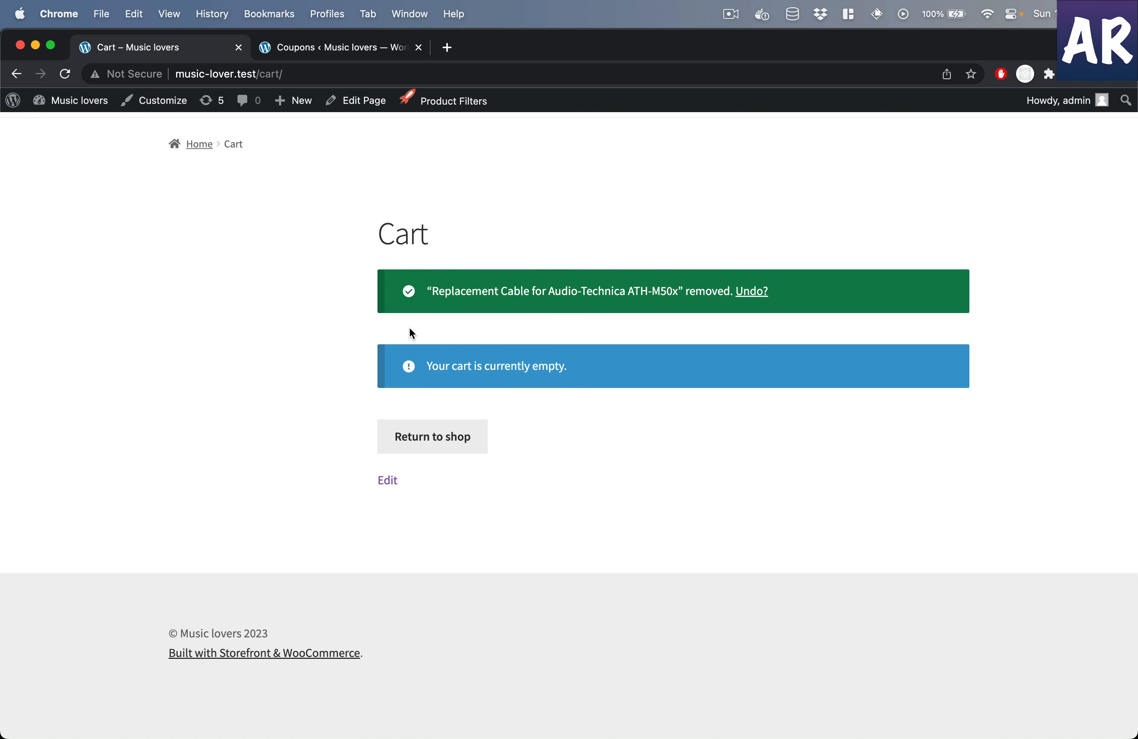
left_click(456, 436)
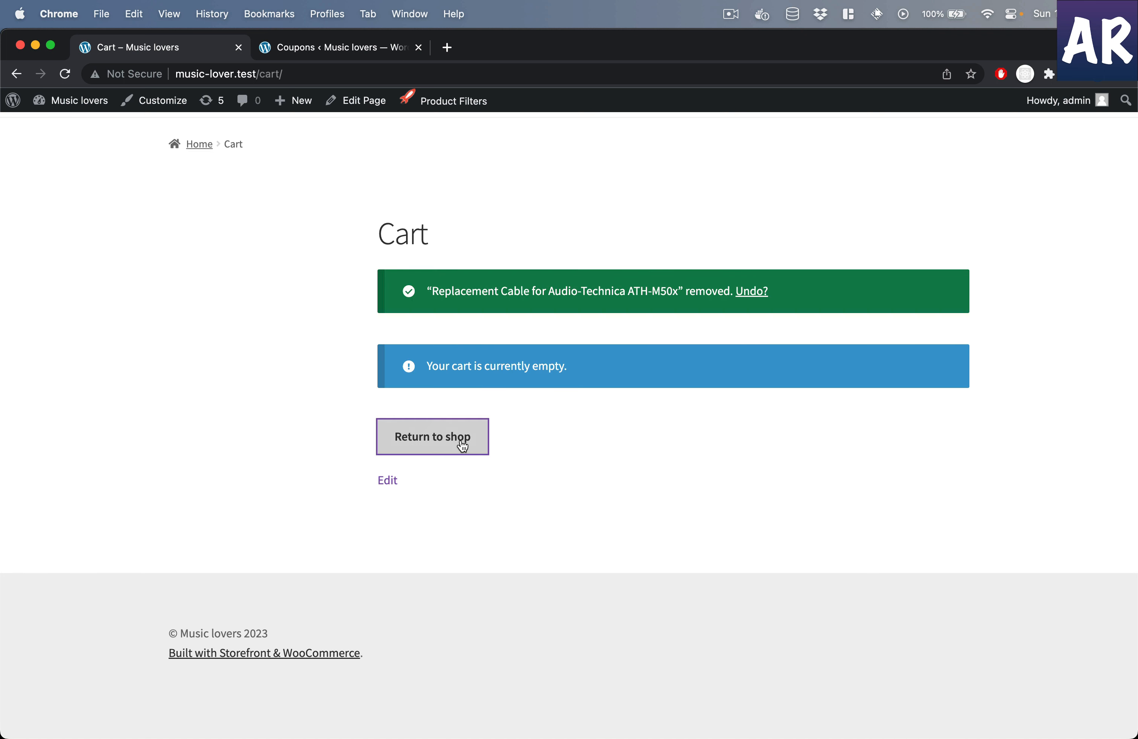
- Add the ₹9,495 ATH-AD500X, see inear5 refused over ₹5,000 maximum spend, then remove it
scroll(462, 447, "down", 4)
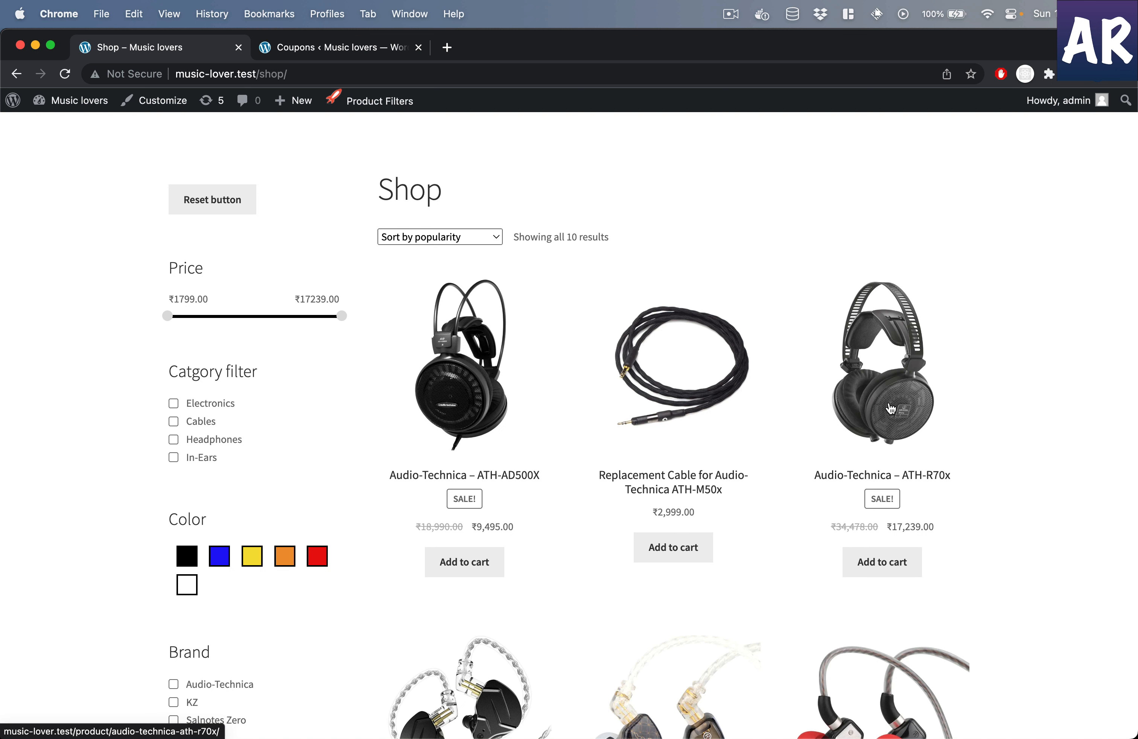
left_click(474, 566)
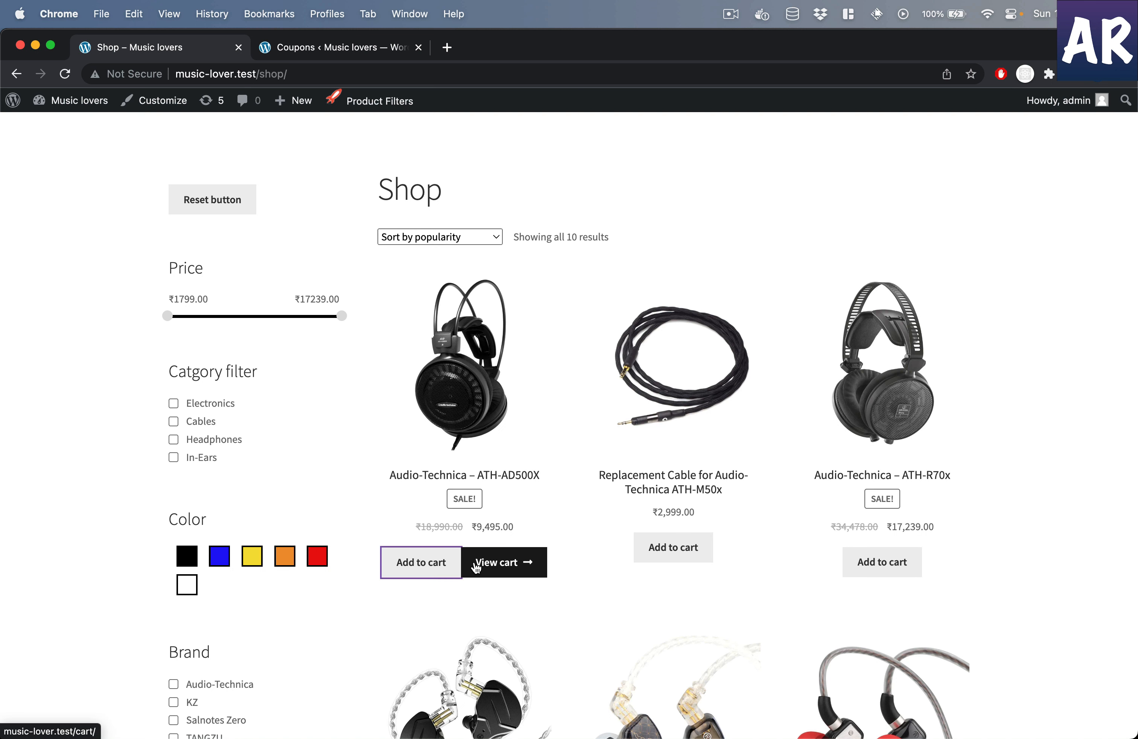
left_click(516, 567)
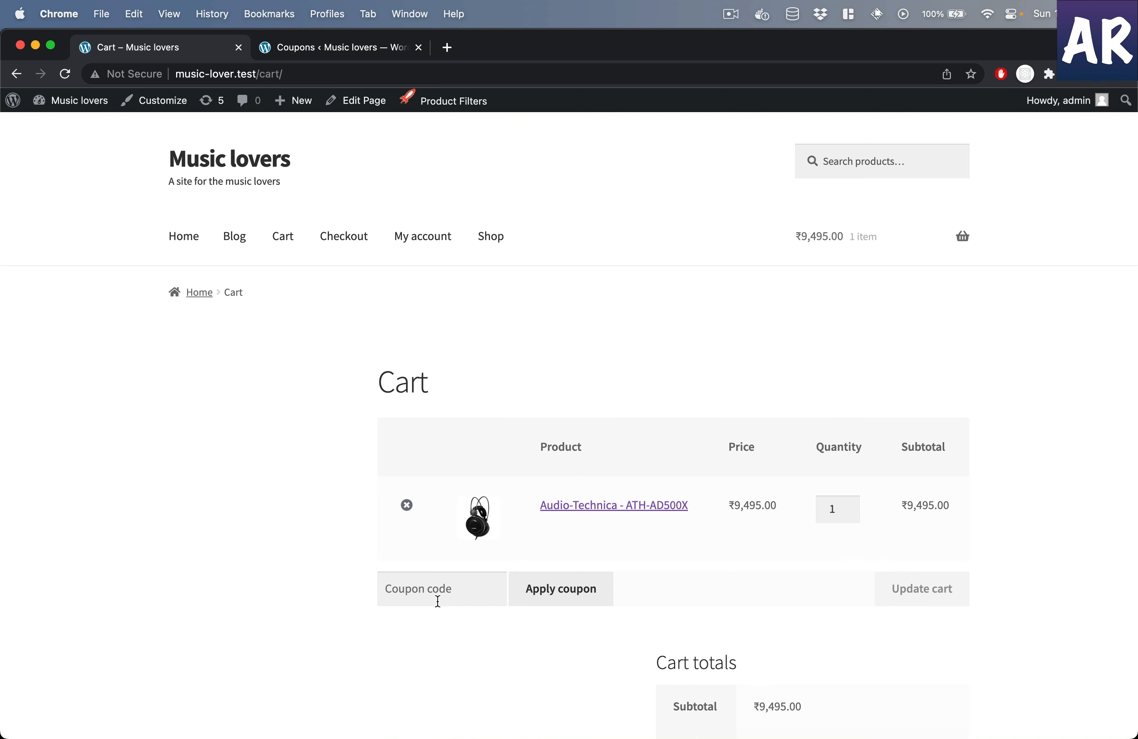
left_click(438, 599)
key("super+v")
left_click(551, 590)
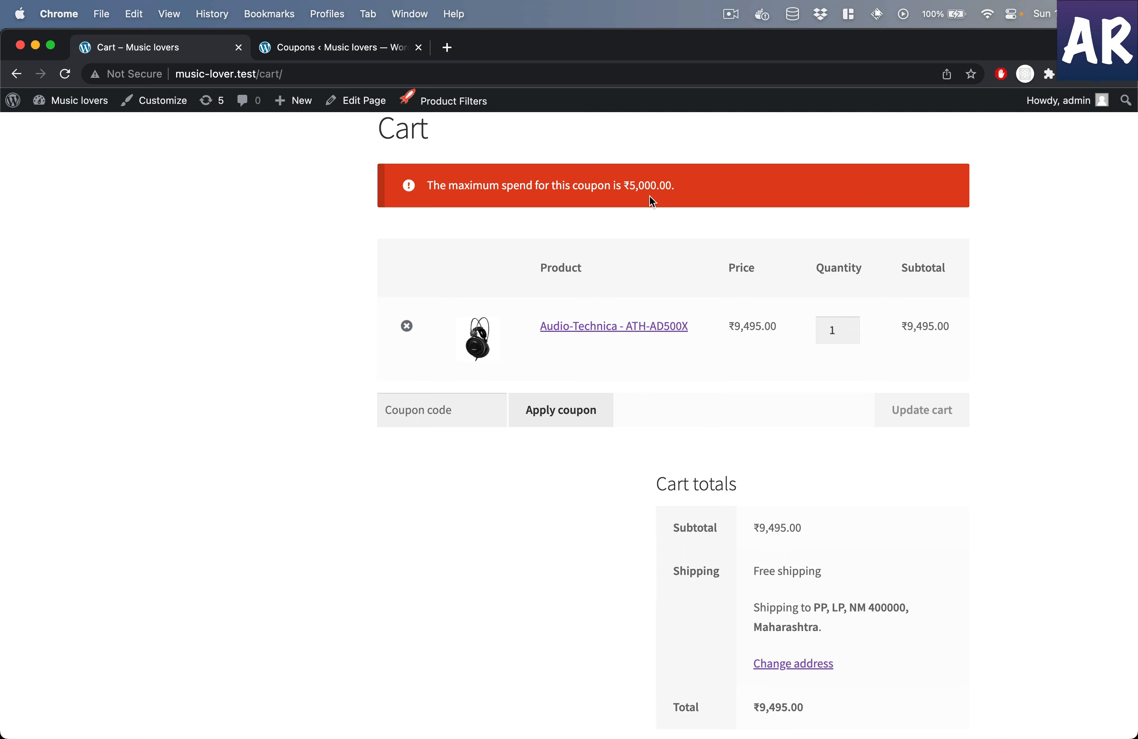
left_click(407, 325)
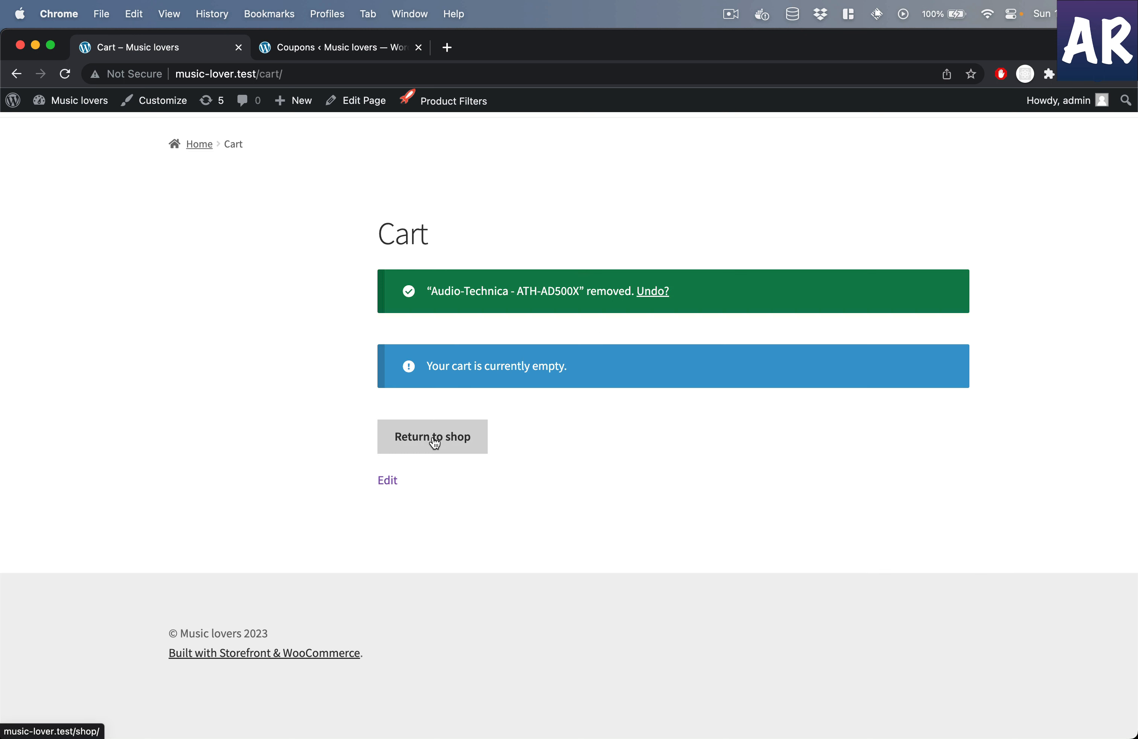
- Filter the shop to Headphones, add the ATH-M20x to the cart, and paste inear5 as the coupon
left_click(435, 441)
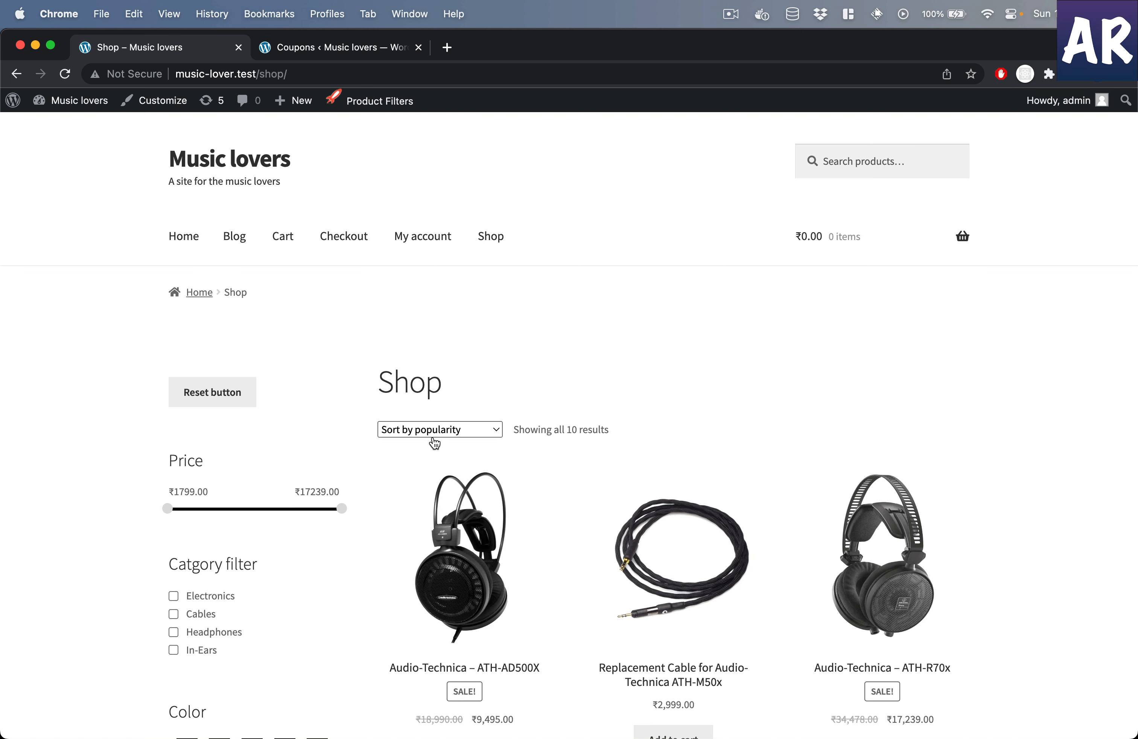
scroll(435, 442, "down", 6)
scroll(433, 442, "up", 3)
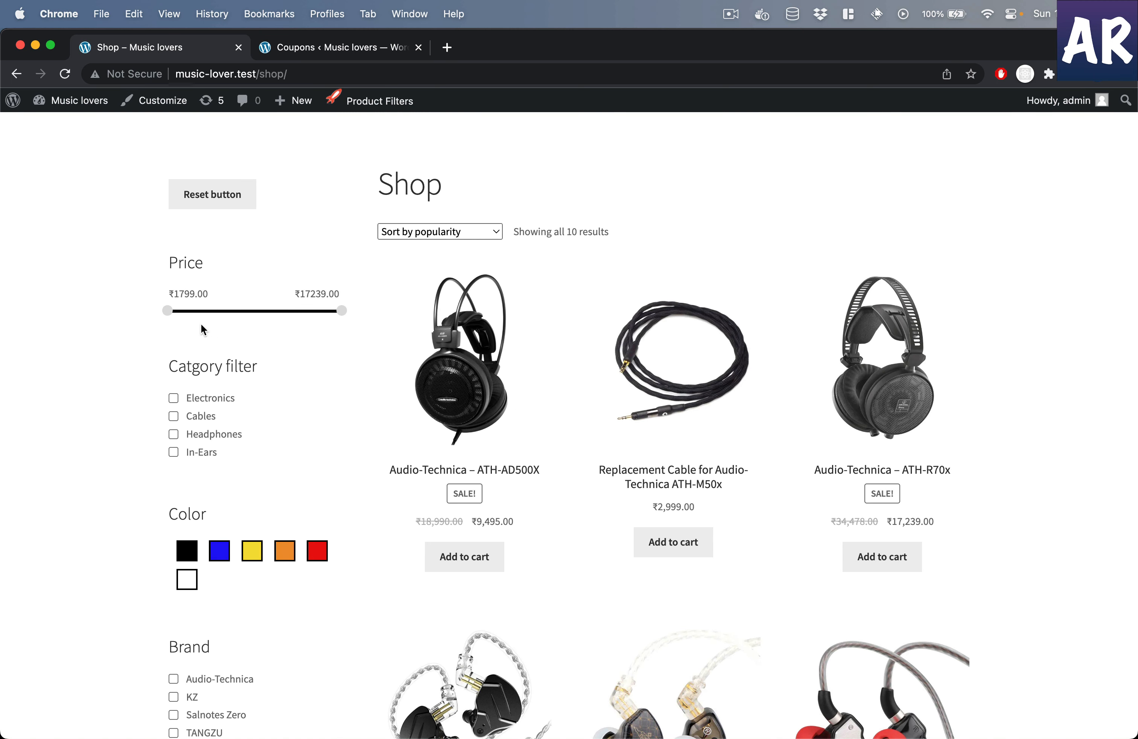
scroll(458, 510, "down", 3)
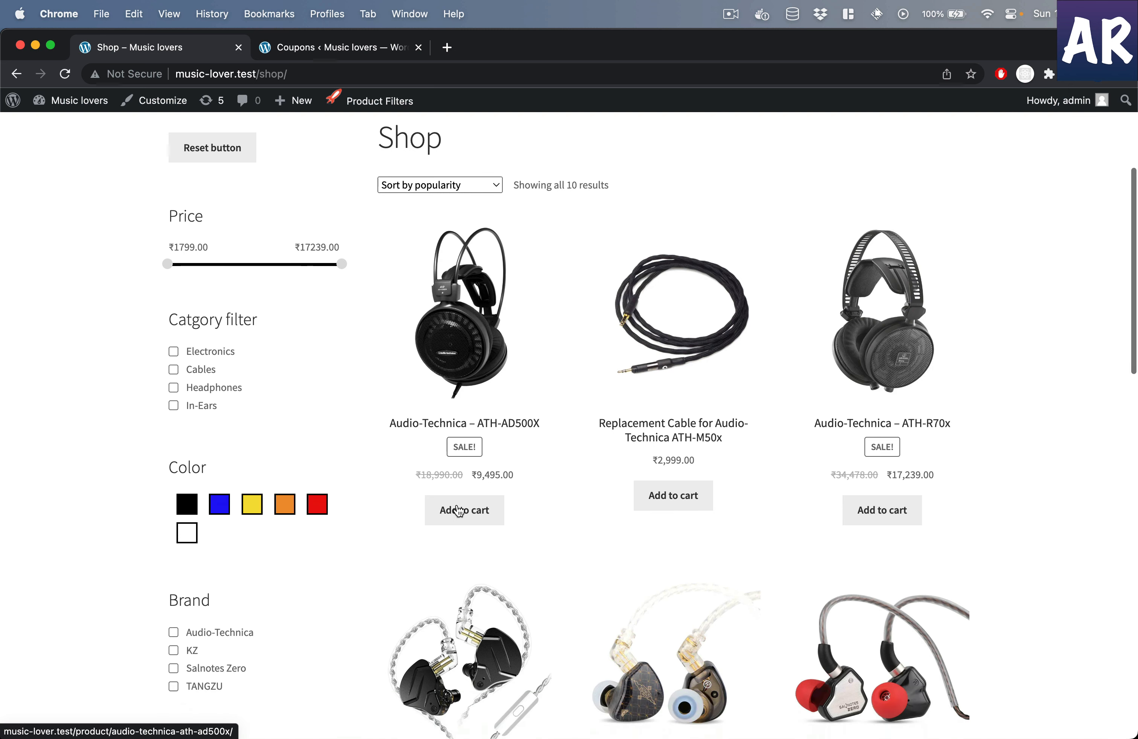
left_click(210, 287)
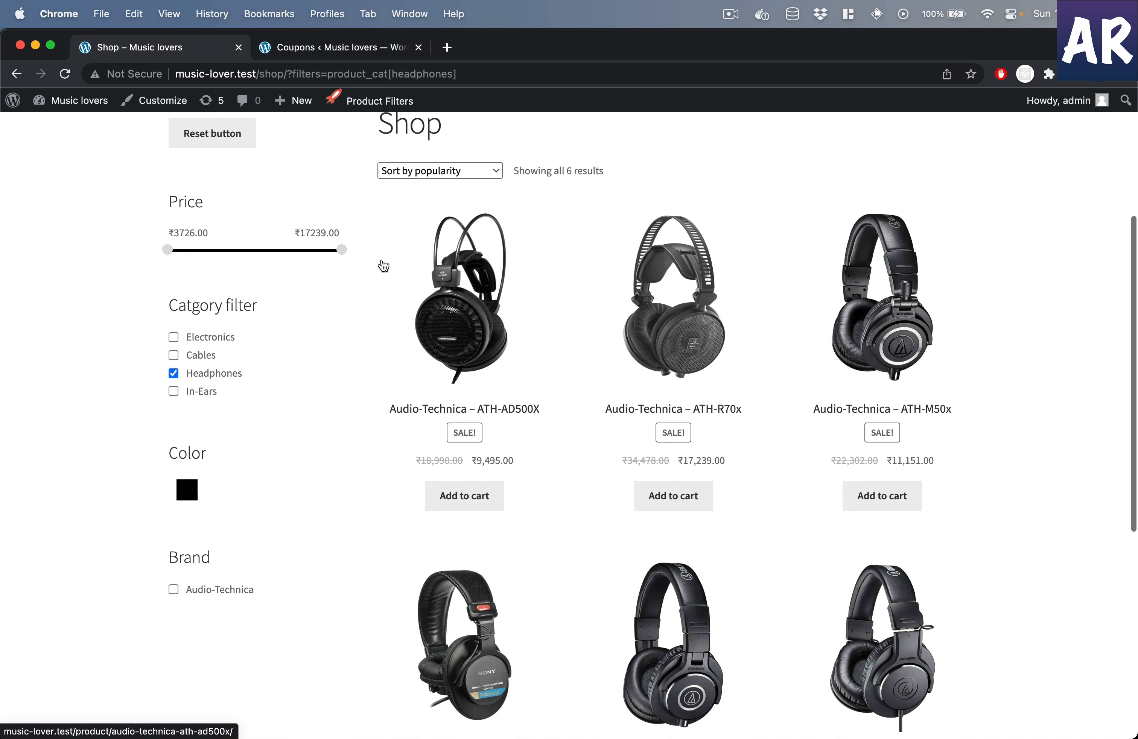
scroll(458, 472, "down", 8)
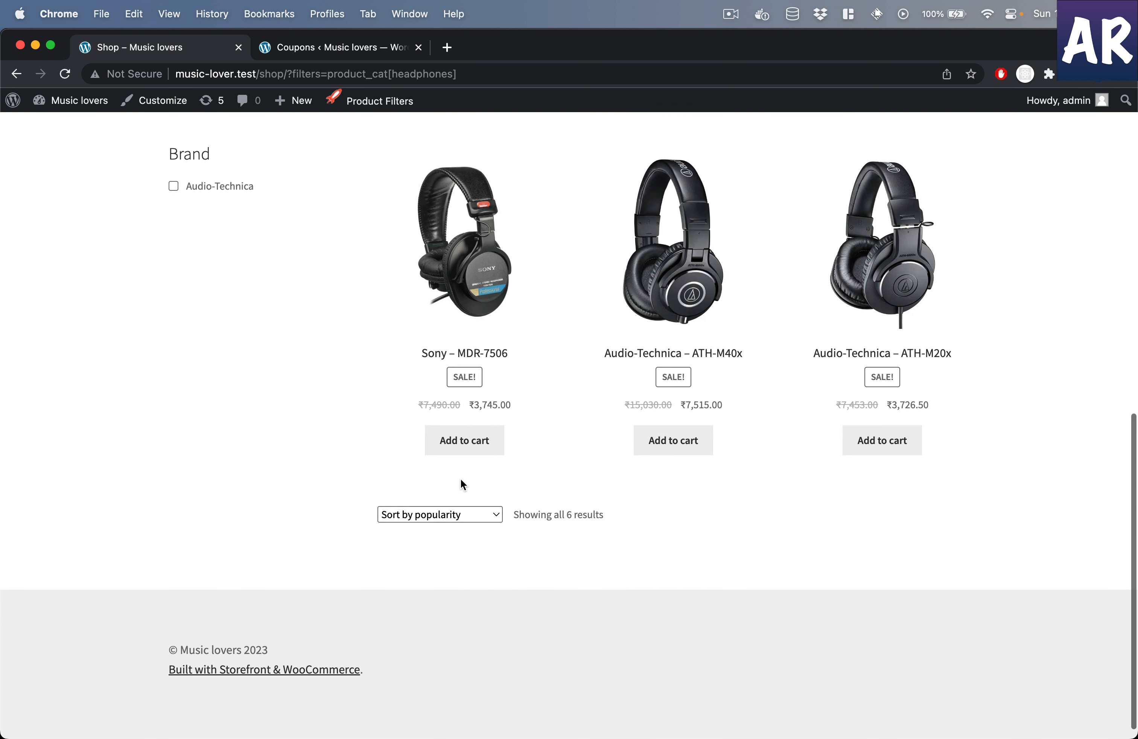
left_click(891, 448)
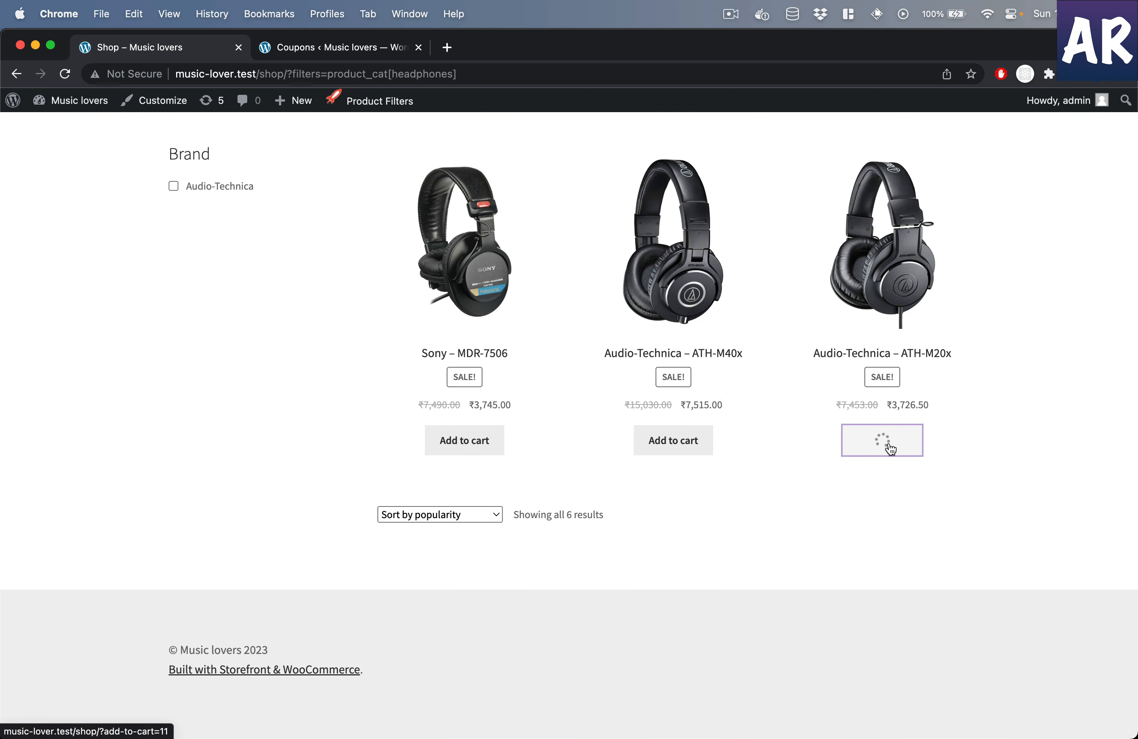
left_click(916, 448)
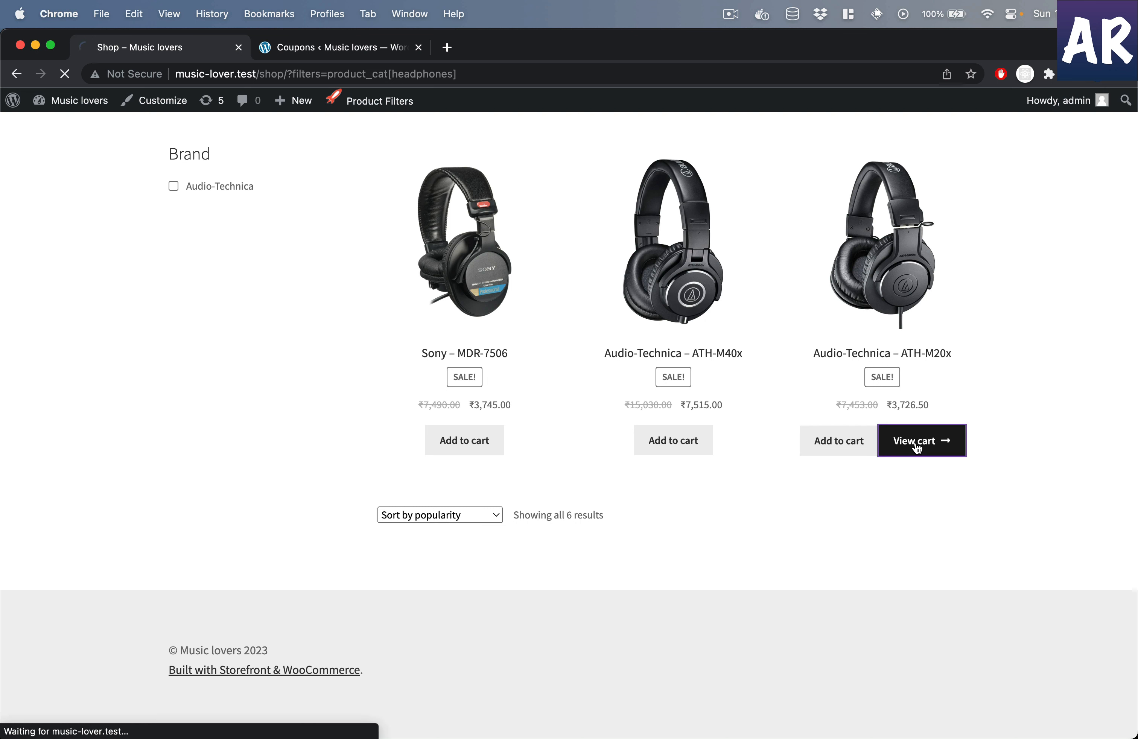
left_click(419, 582)
type("inear5")
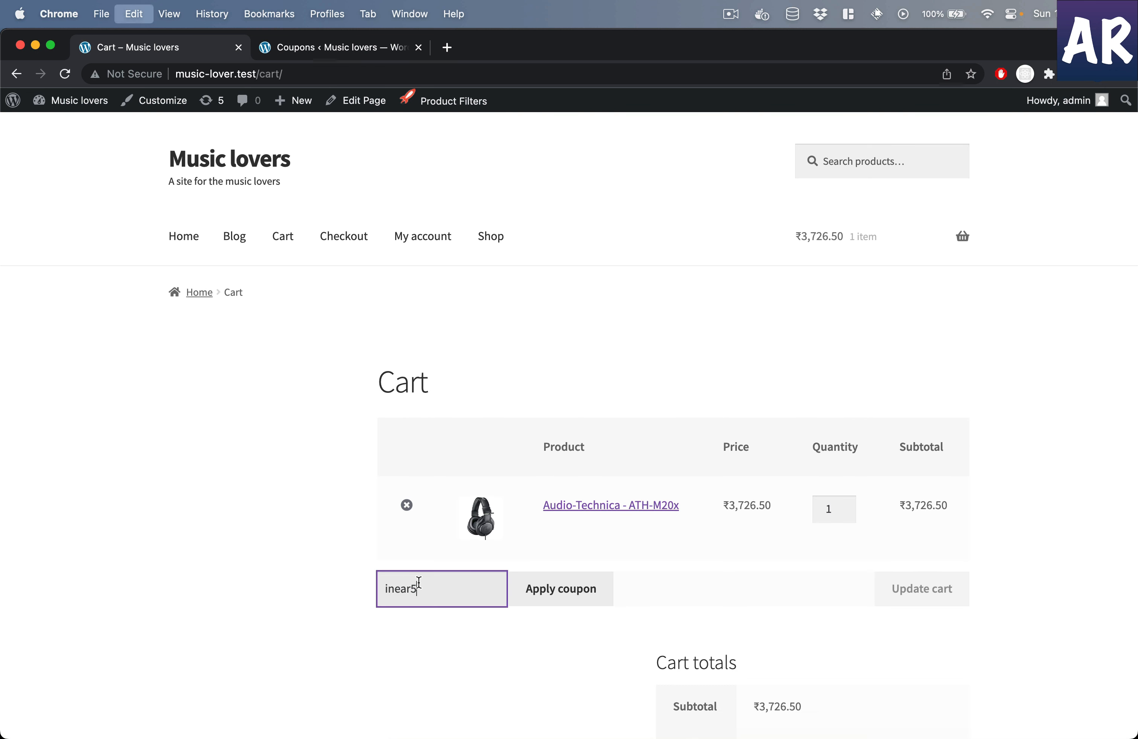
- Apply inear5 to the ATH-M20x cart for a ₹186.32 discount
left_click(552, 590)
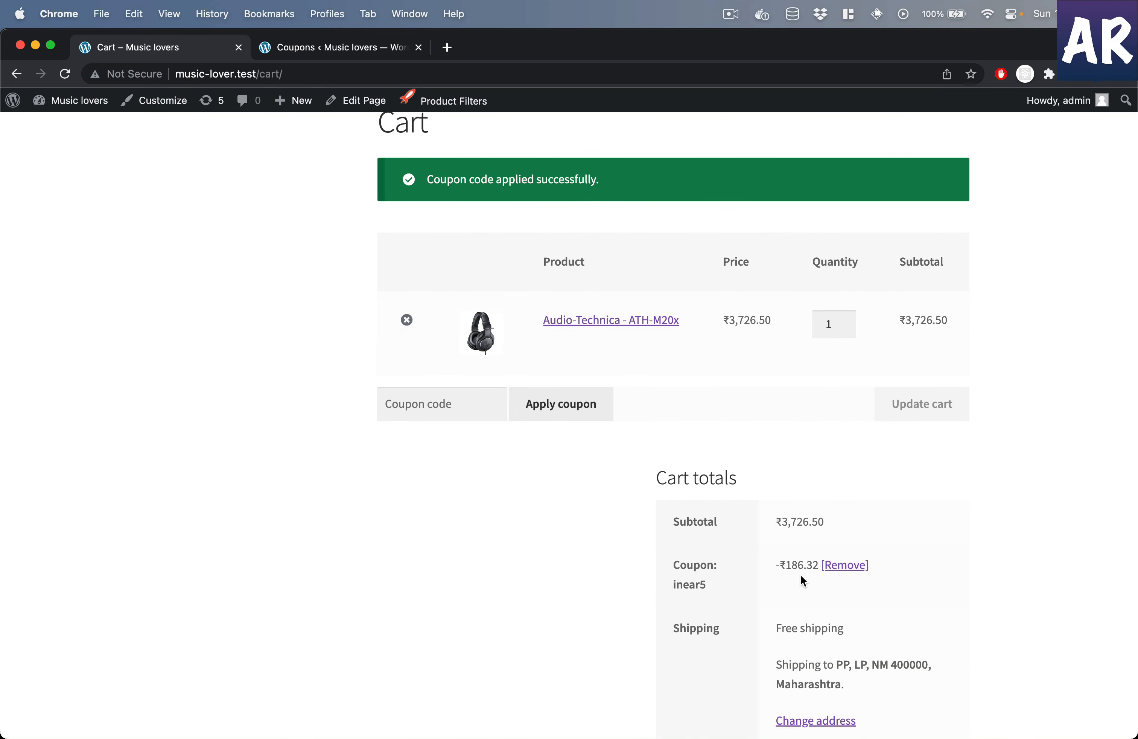
scroll(800, 577, "down", 5)
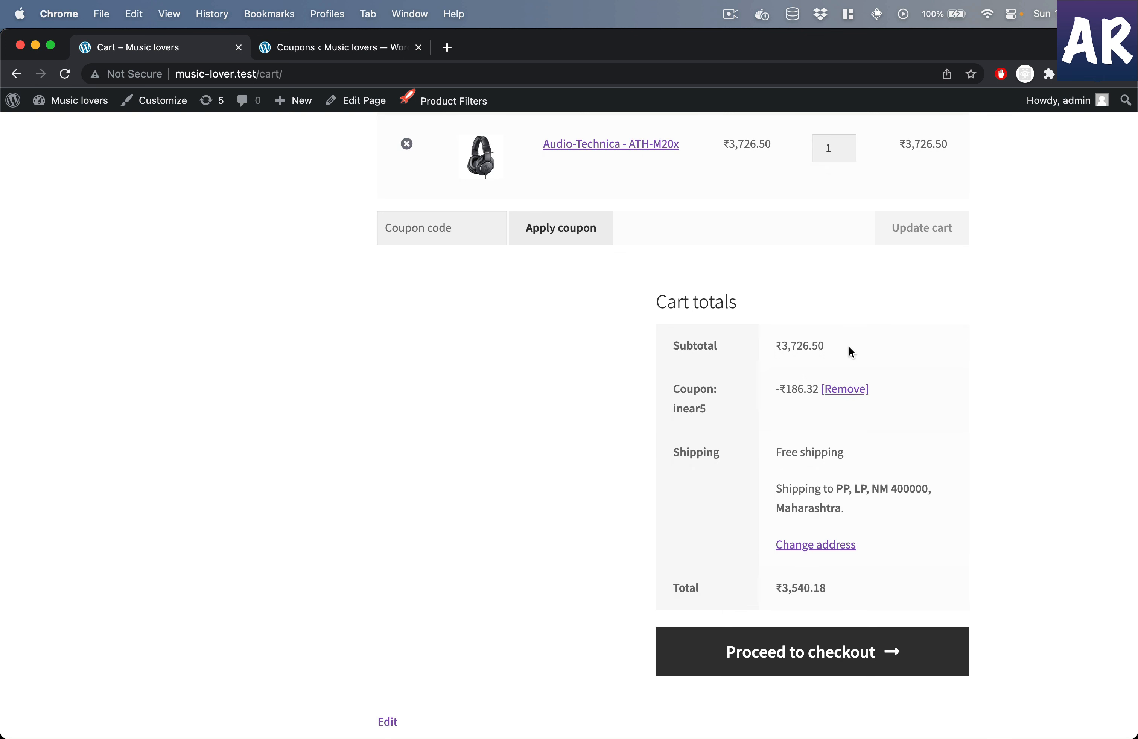
scroll(848, 352, "up", 2)
scroll(848, 352, "down", 2)
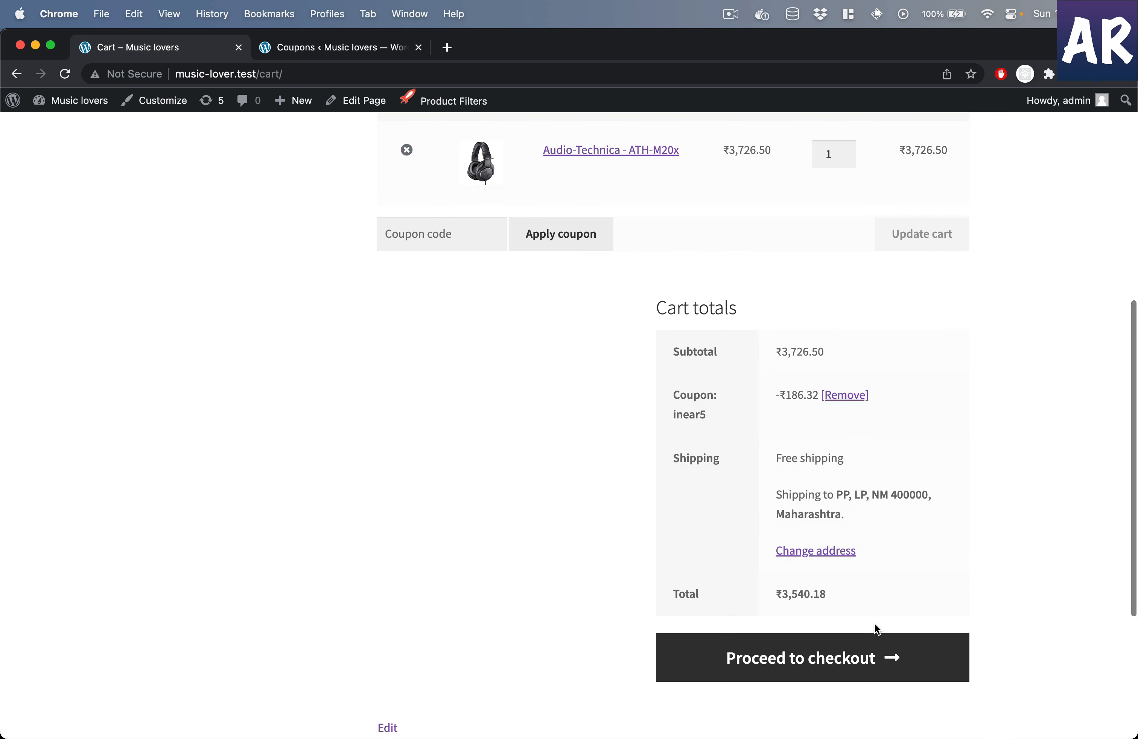
- Check out and place the ATH-M20x order for ₹3,540.18
left_click(876, 656)
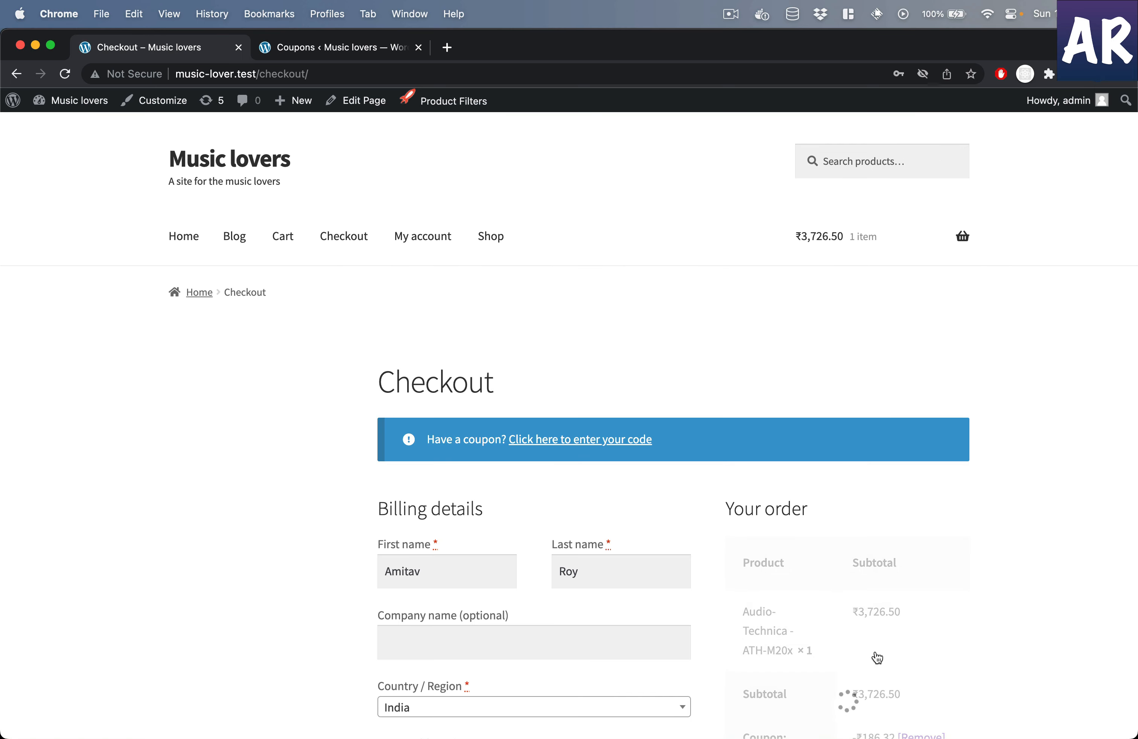
scroll(877, 657, "down", 8)
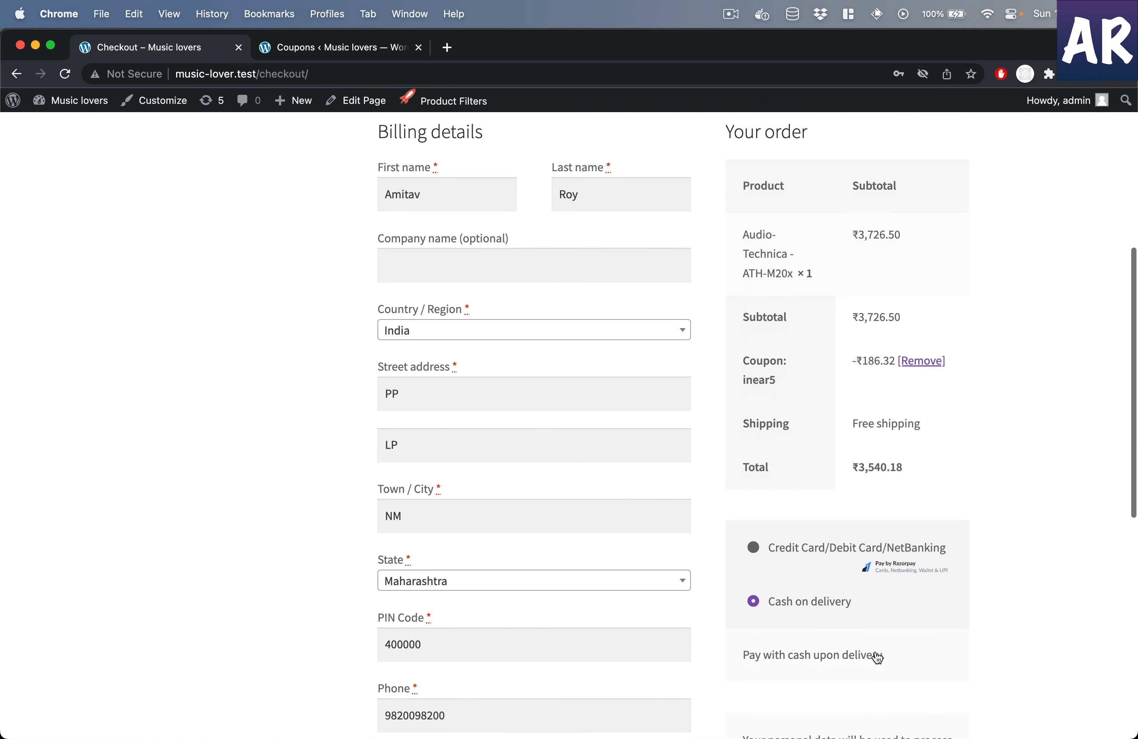
scroll(877, 656, "up", 3)
scroll(876, 661, "down", 7)
left_click(881, 665)
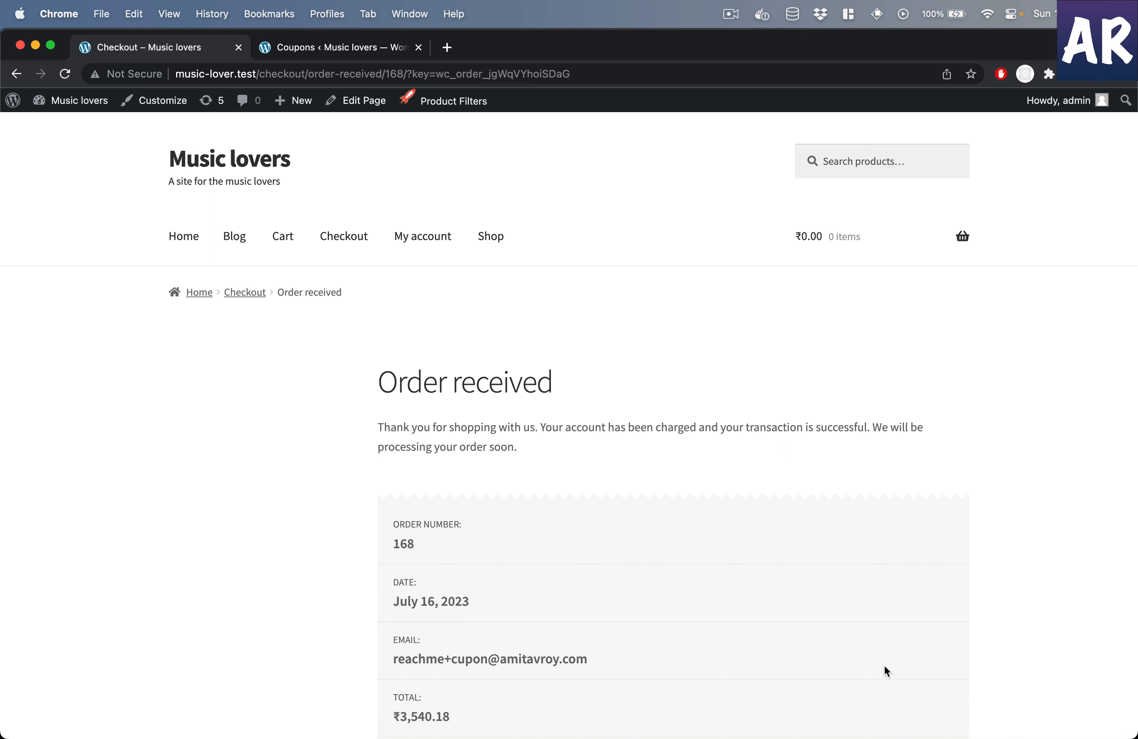
left_click(345, 50)
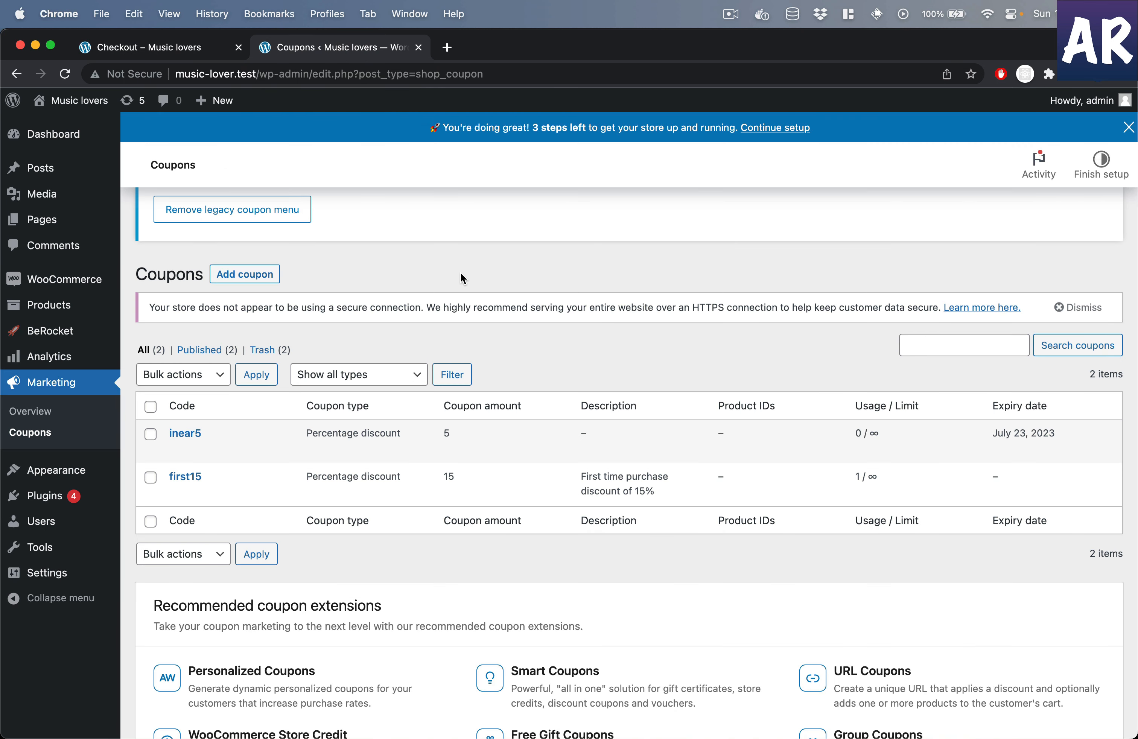
- Start a new coupon and fill its Allowed emails restriction with the suggested address
left_click(225, 279)
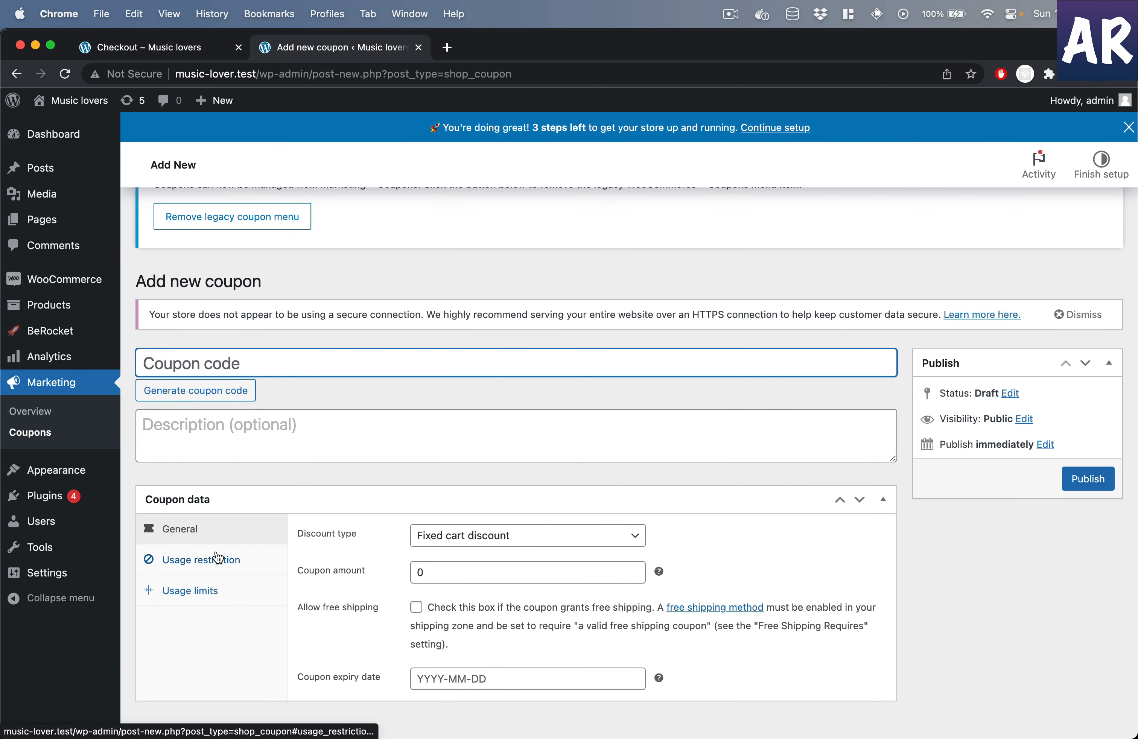
left_click(218, 559)
scroll(440, 537, "down", 5)
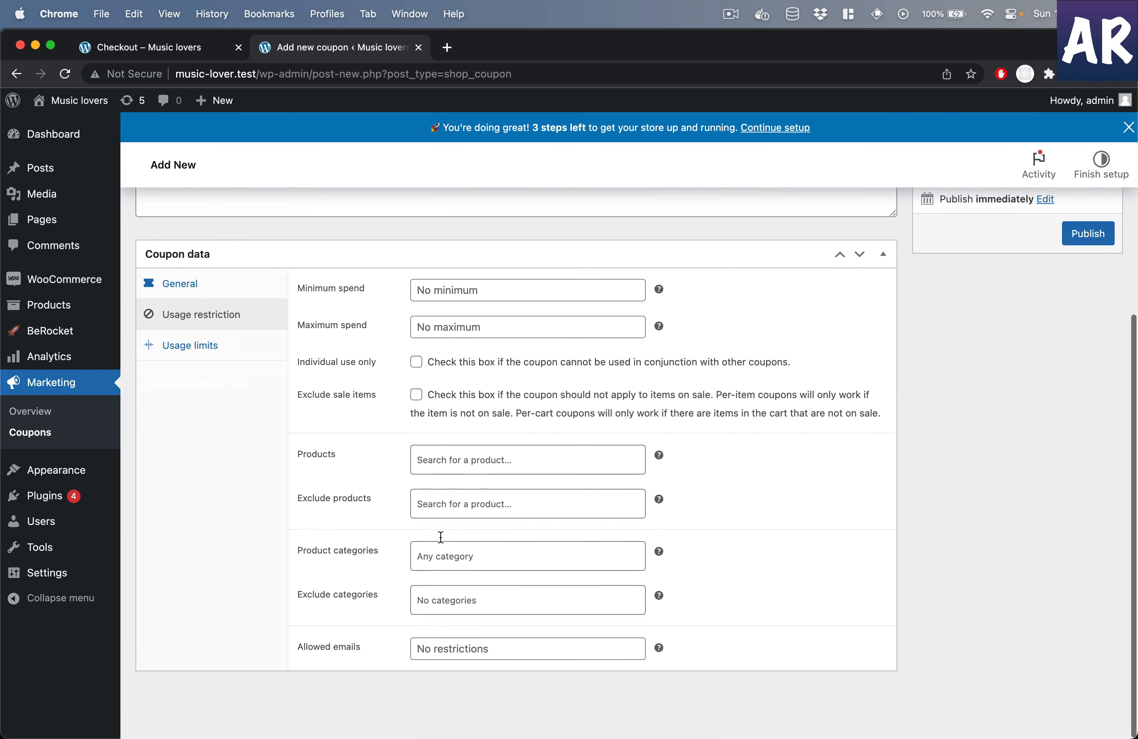
left_click(457, 648)
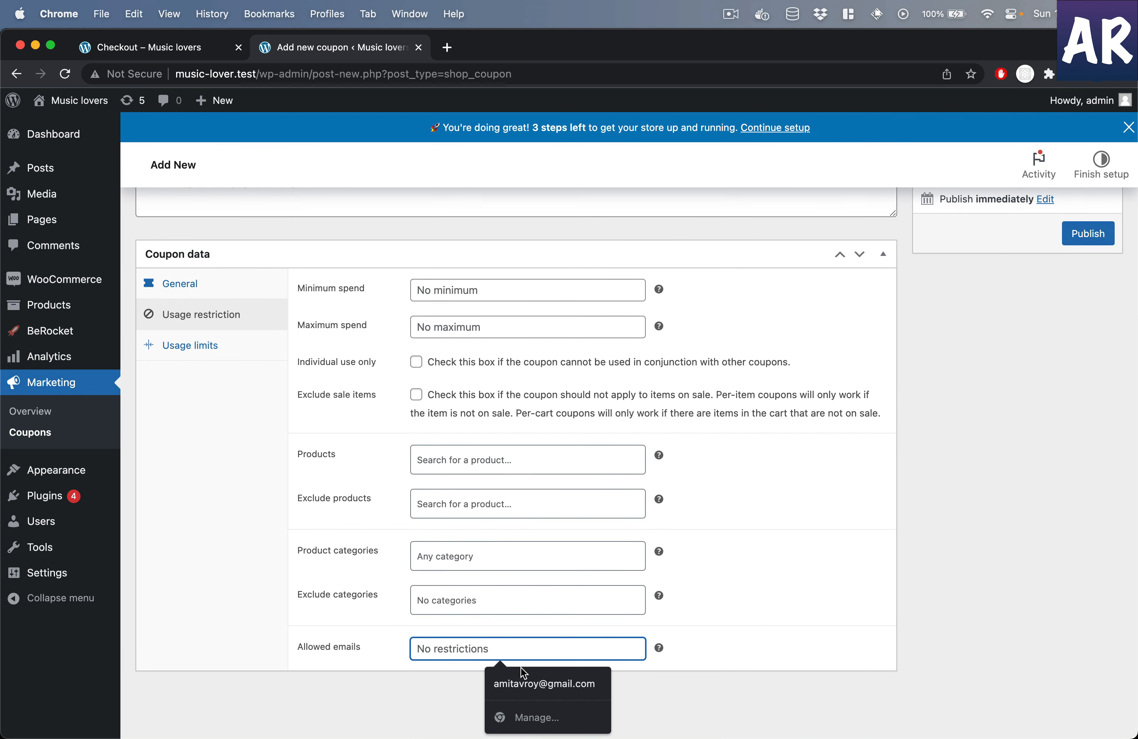
left_click(543, 686)
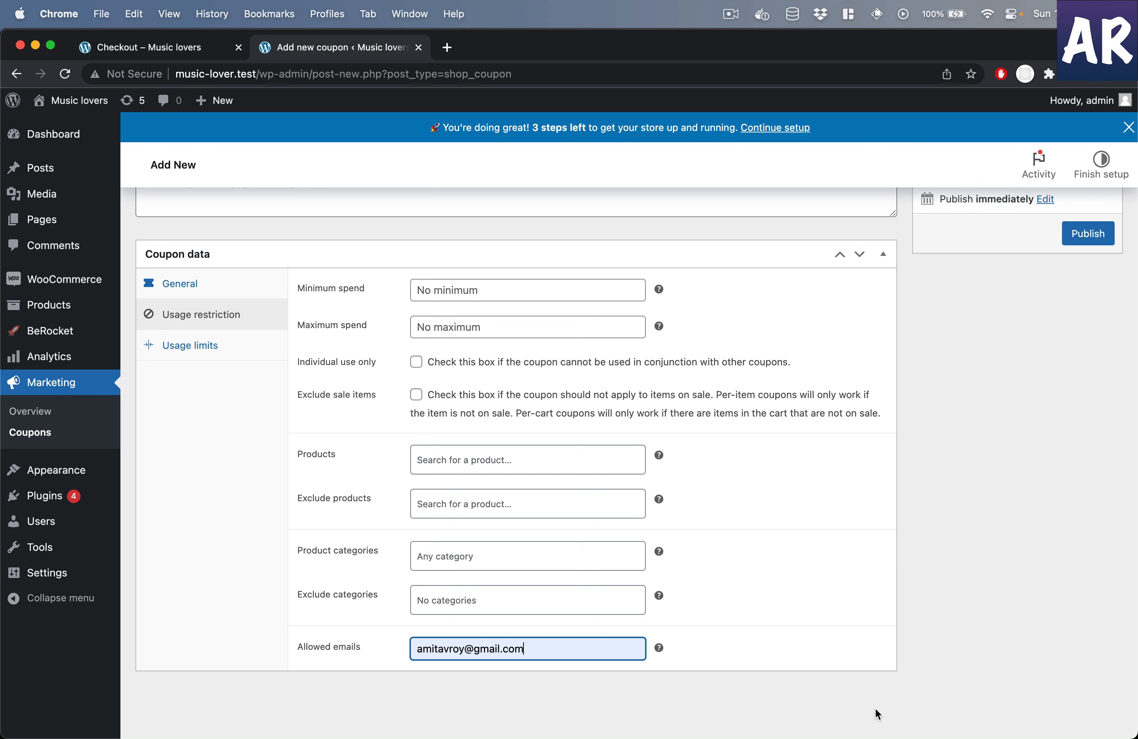
- Check the email on the My account Account details page, then return to the coupon's General settings
left_click(184, 46)
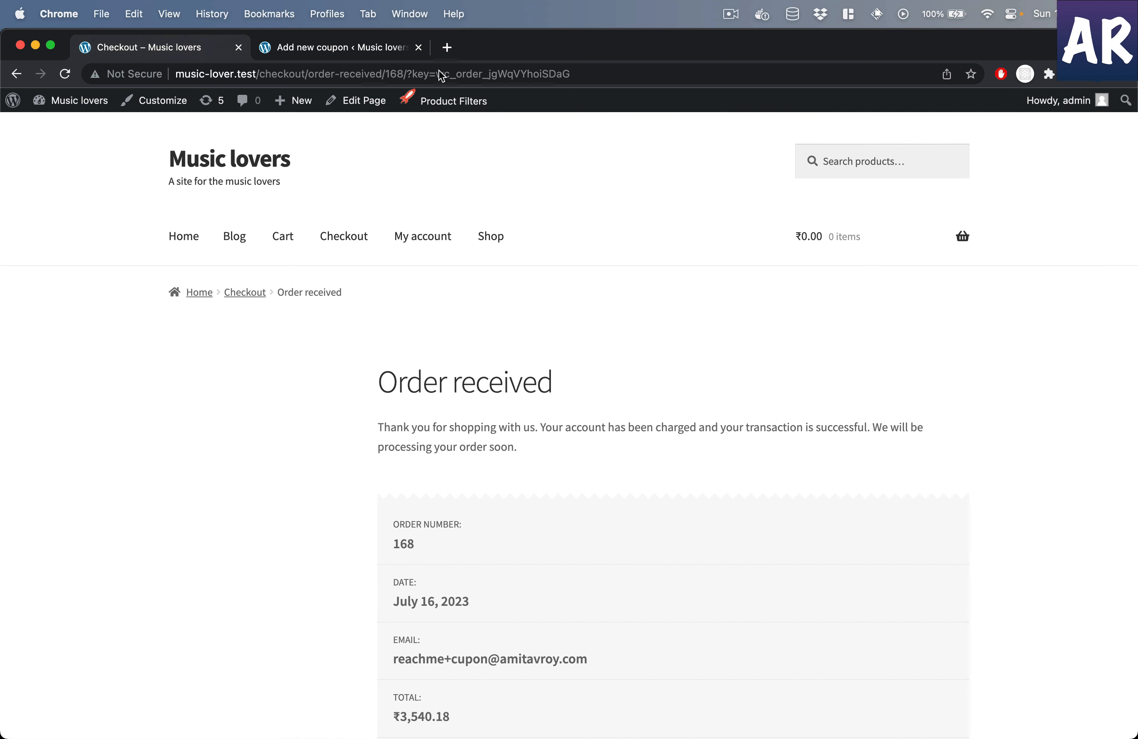
left_click(431, 241)
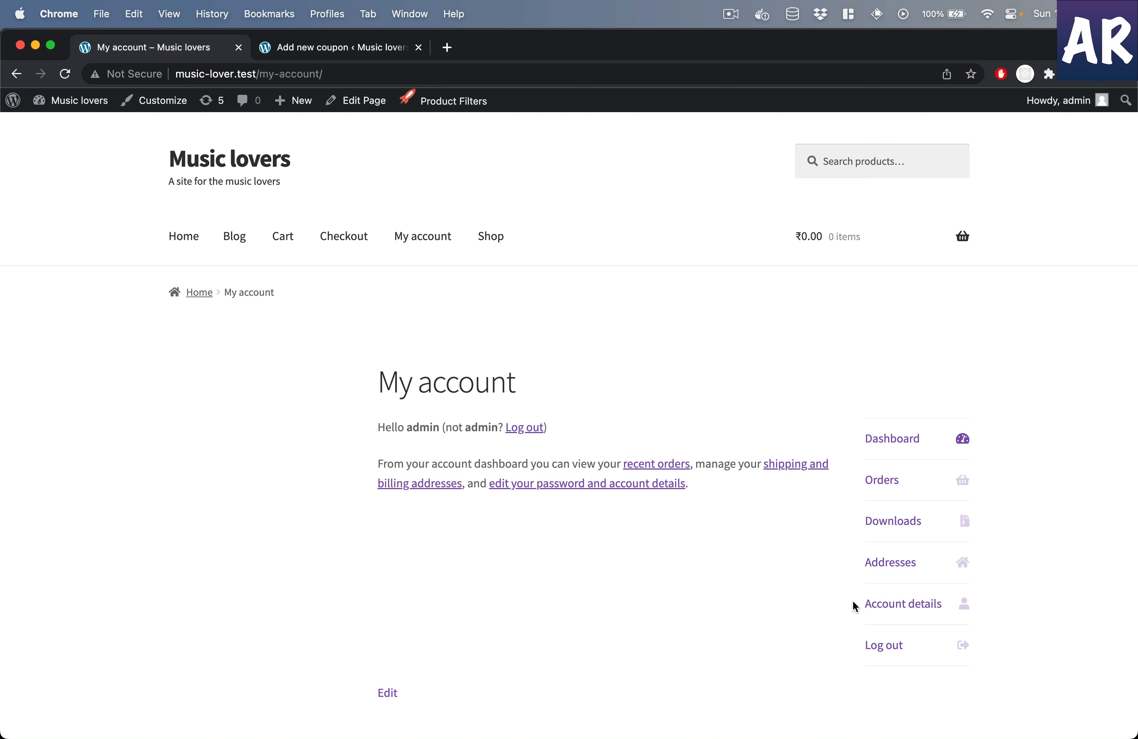
left_click(918, 618)
scroll(916, 617, "down", 2)
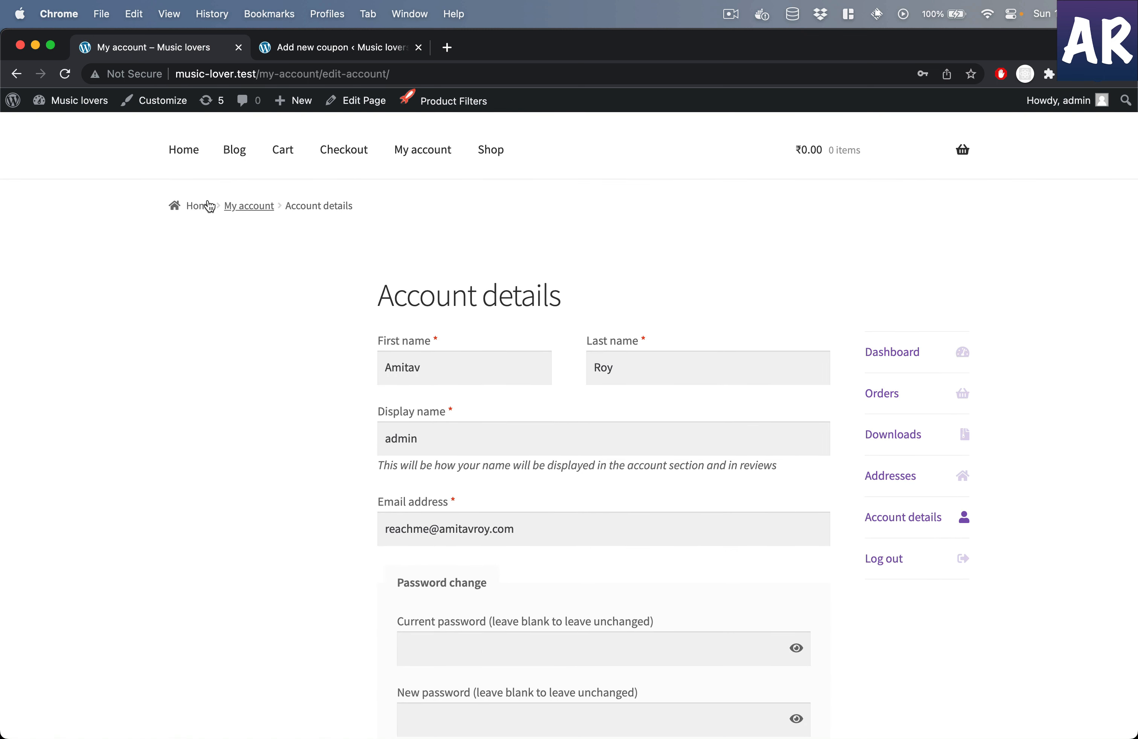
left_click(345, 52)
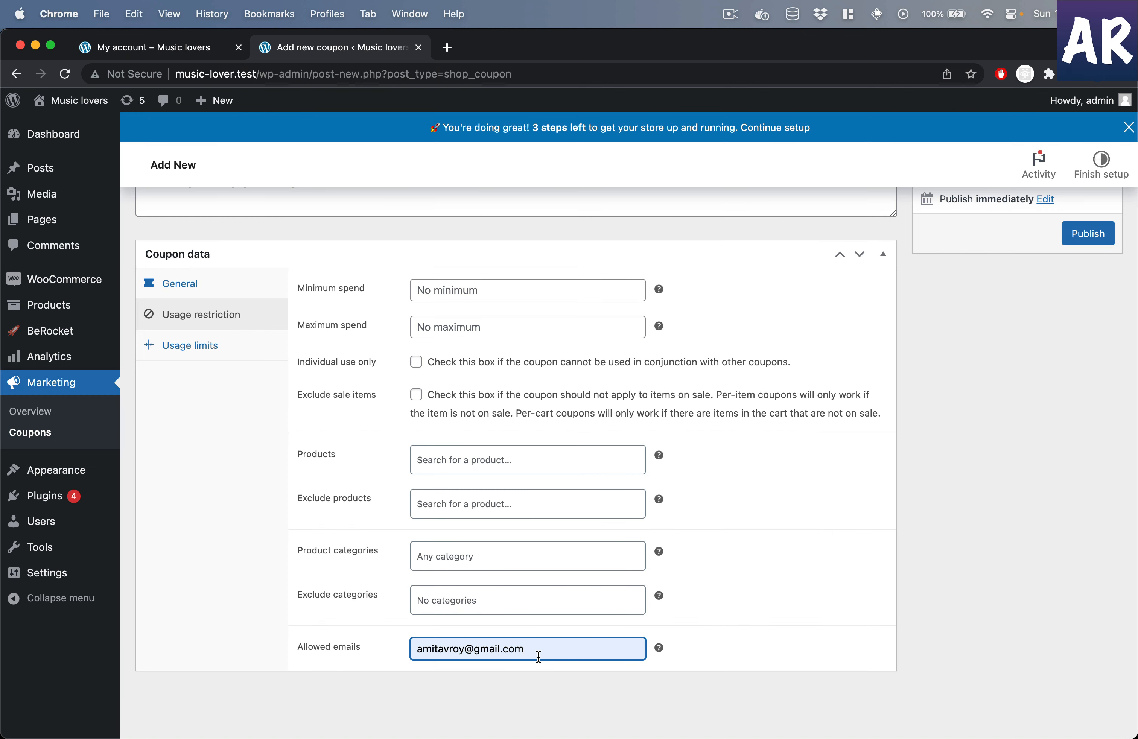
left_click(234, 281)
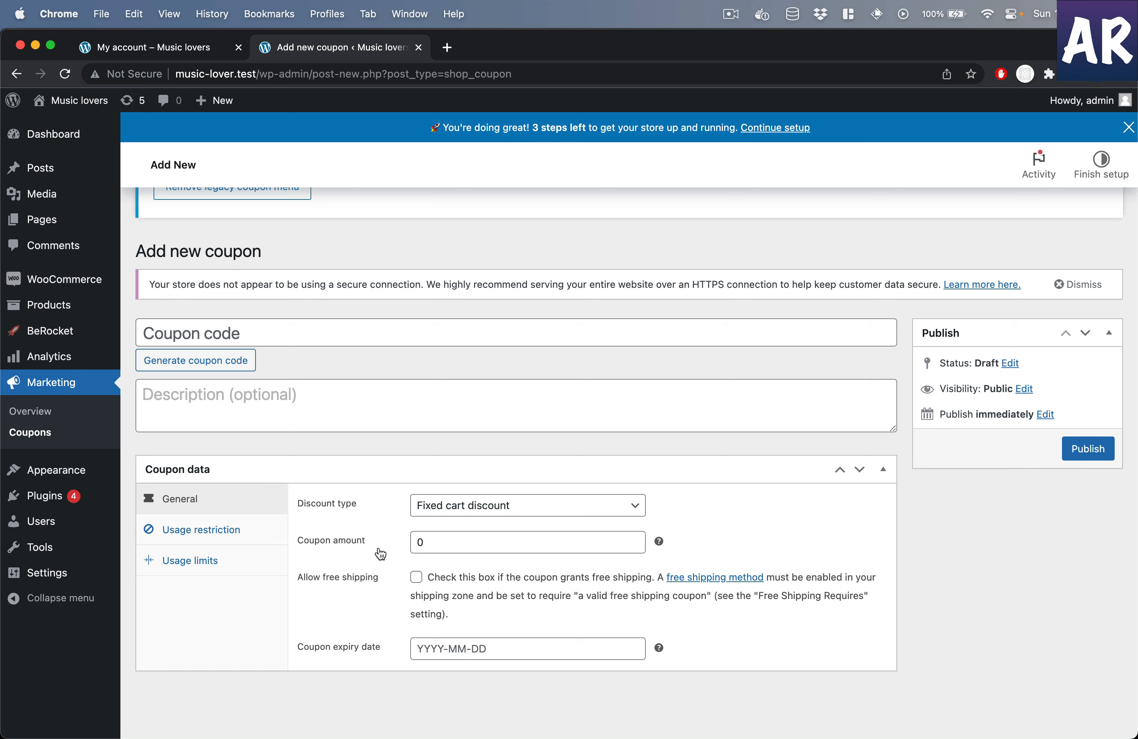
- Name the coupon TESTPR, confirm its allowed-email restriction, and publish it
left_click(341, 337)
type("TEST")
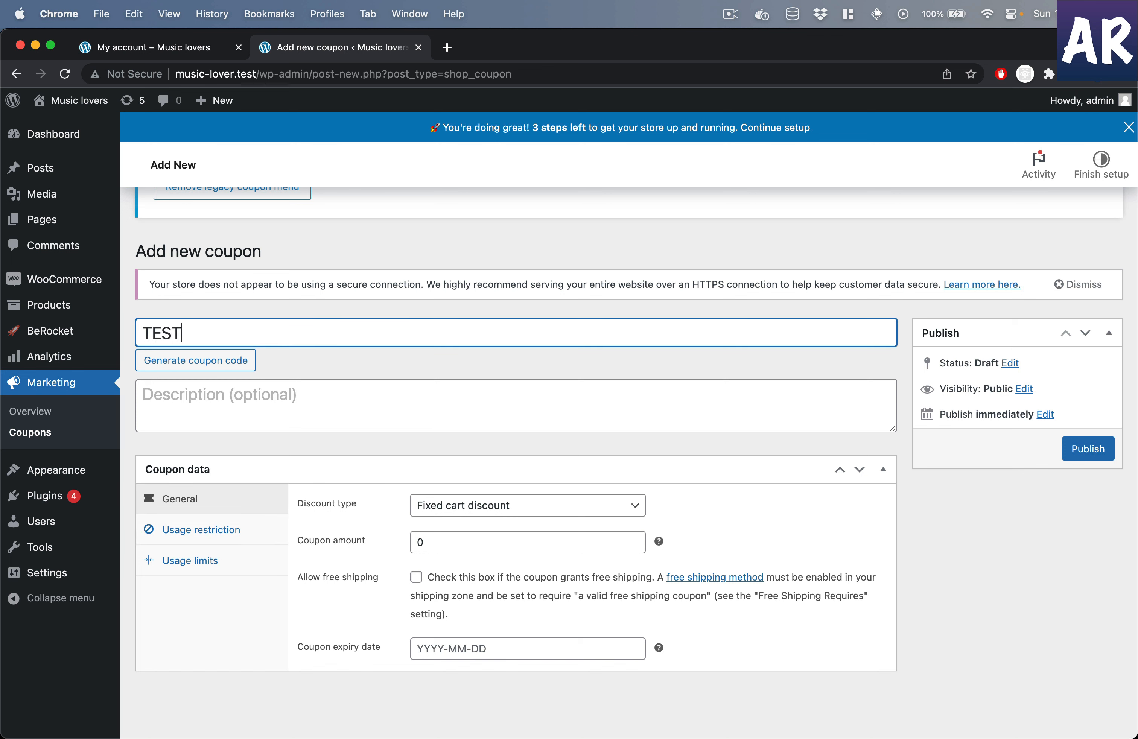
type("PR")
left_click(220, 529)
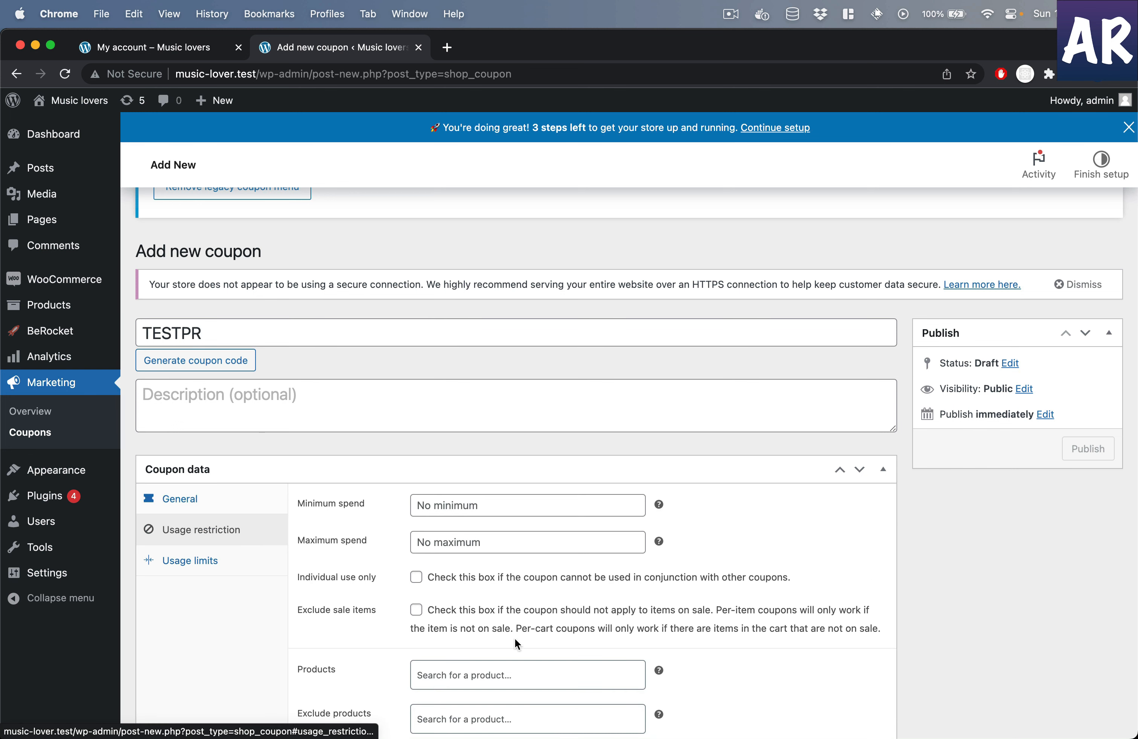
scroll(584, 408, "down", 4)
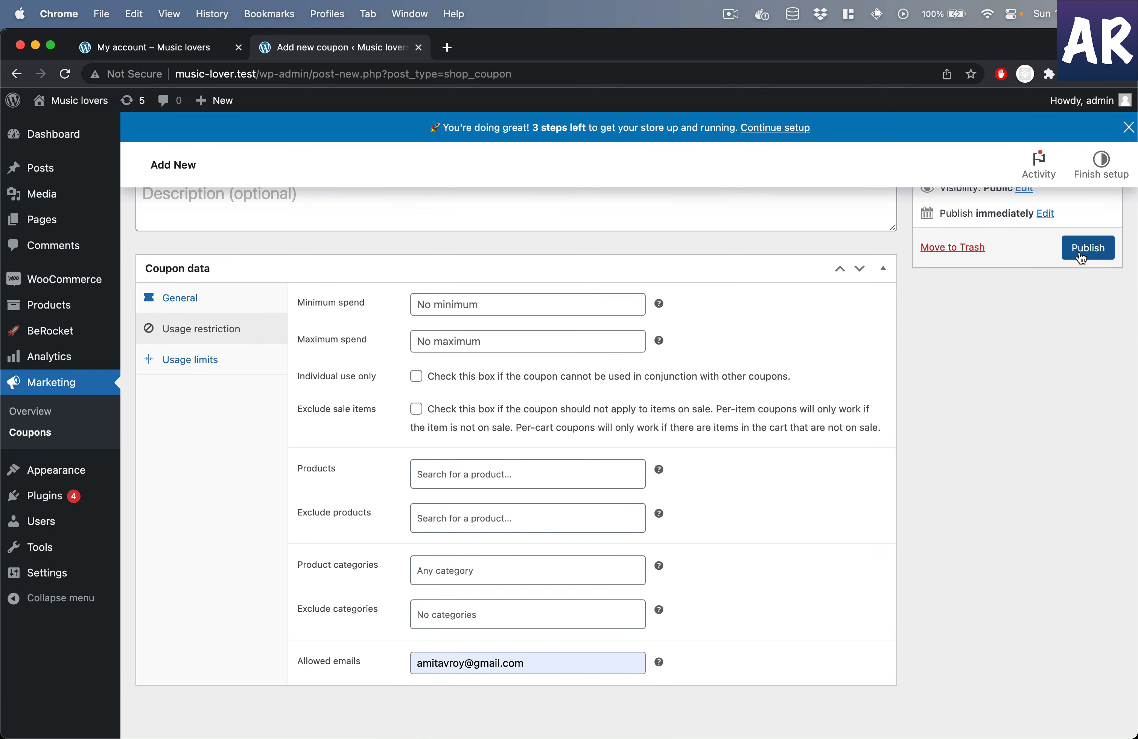
left_click(1088, 248)
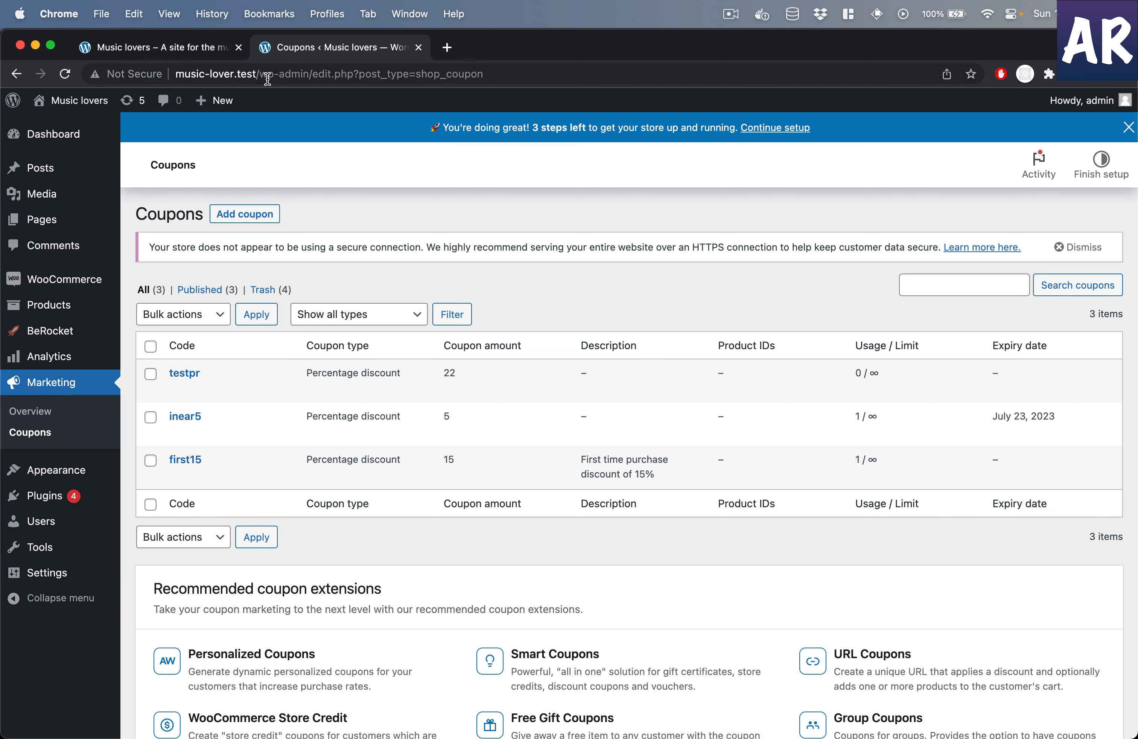
- Add the ATH-R70x headphones to the cart from the storefront Shop page
left_click(181, 53)
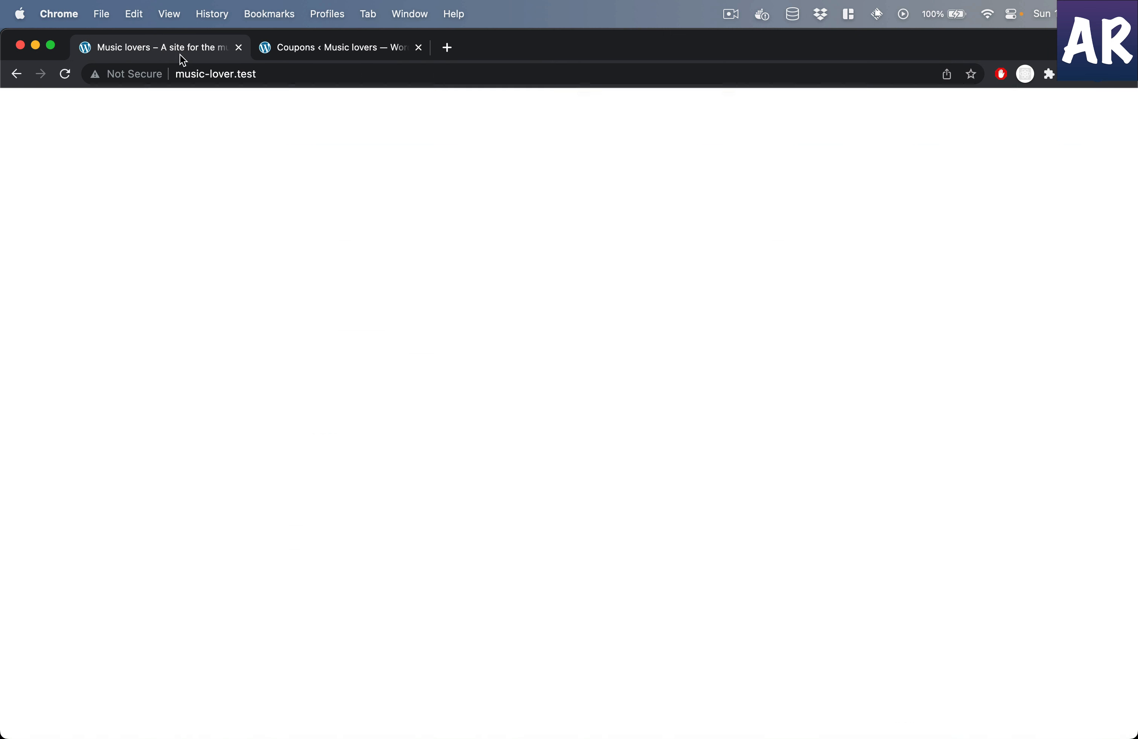
scroll(383, 331, "up", 5)
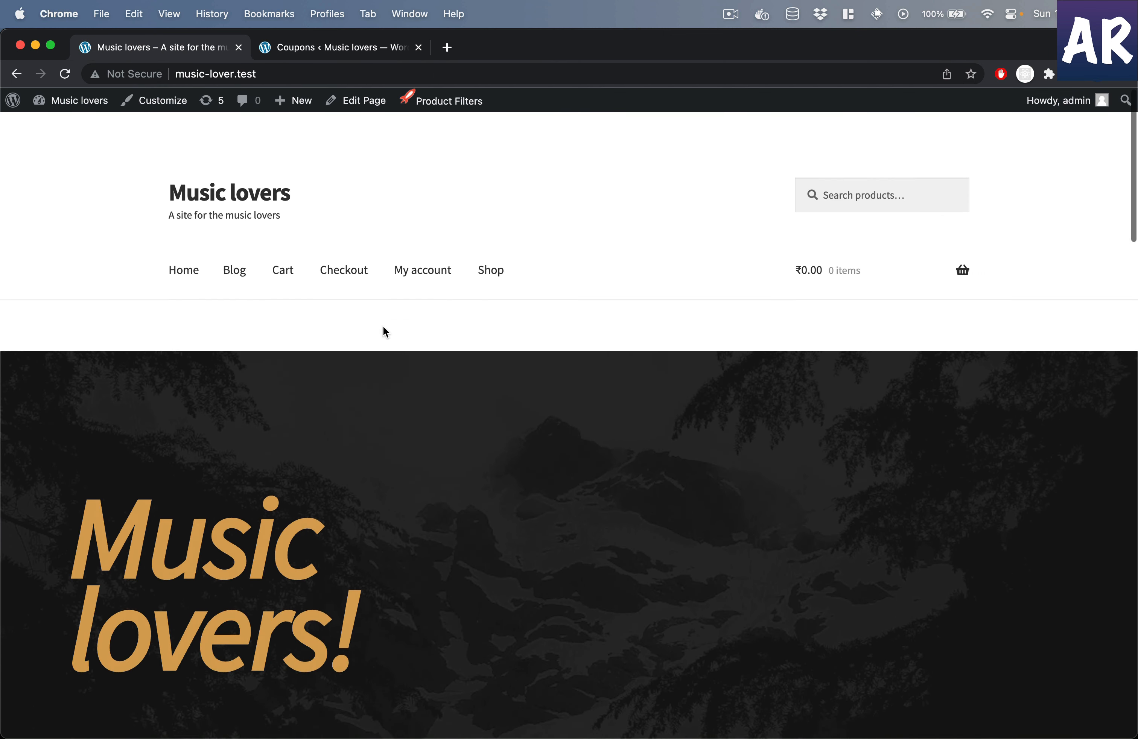
scroll(386, 331, "down", 1)
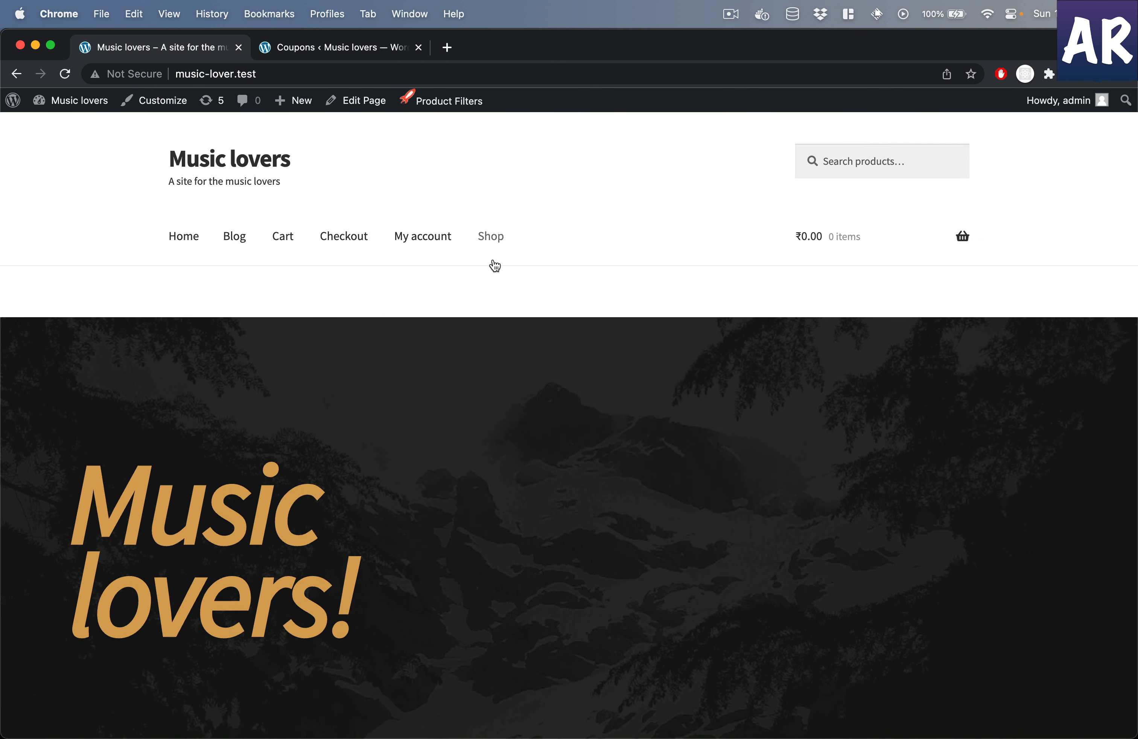
left_click(490, 236)
scroll(496, 241, "down", 5)
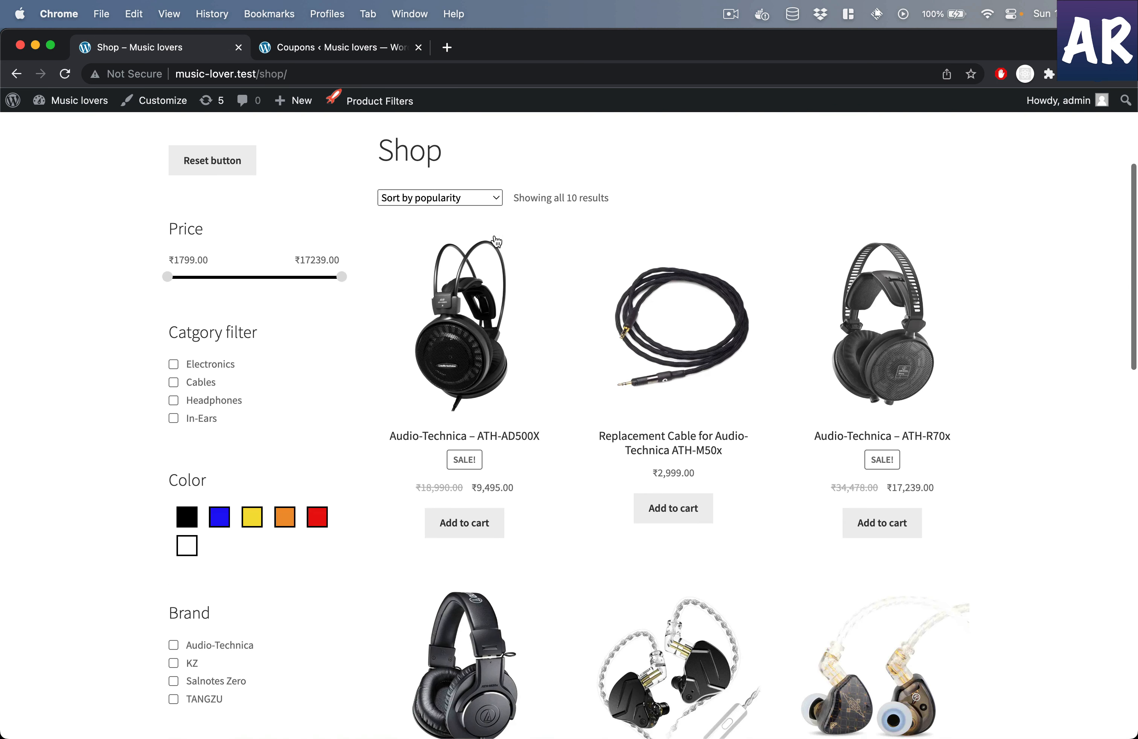
left_click(870, 510)
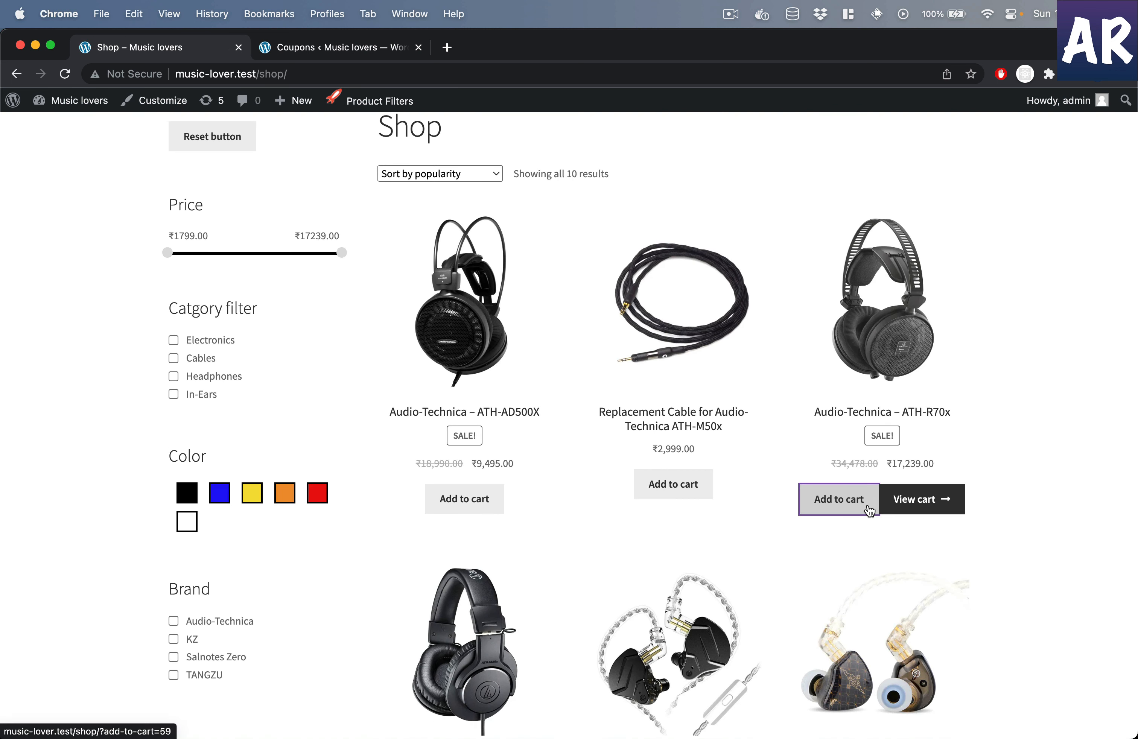
- Apply coupon testpr in the cart, cutting ₹7,585.16 for a ₹26,892.84 total
left_click(943, 498)
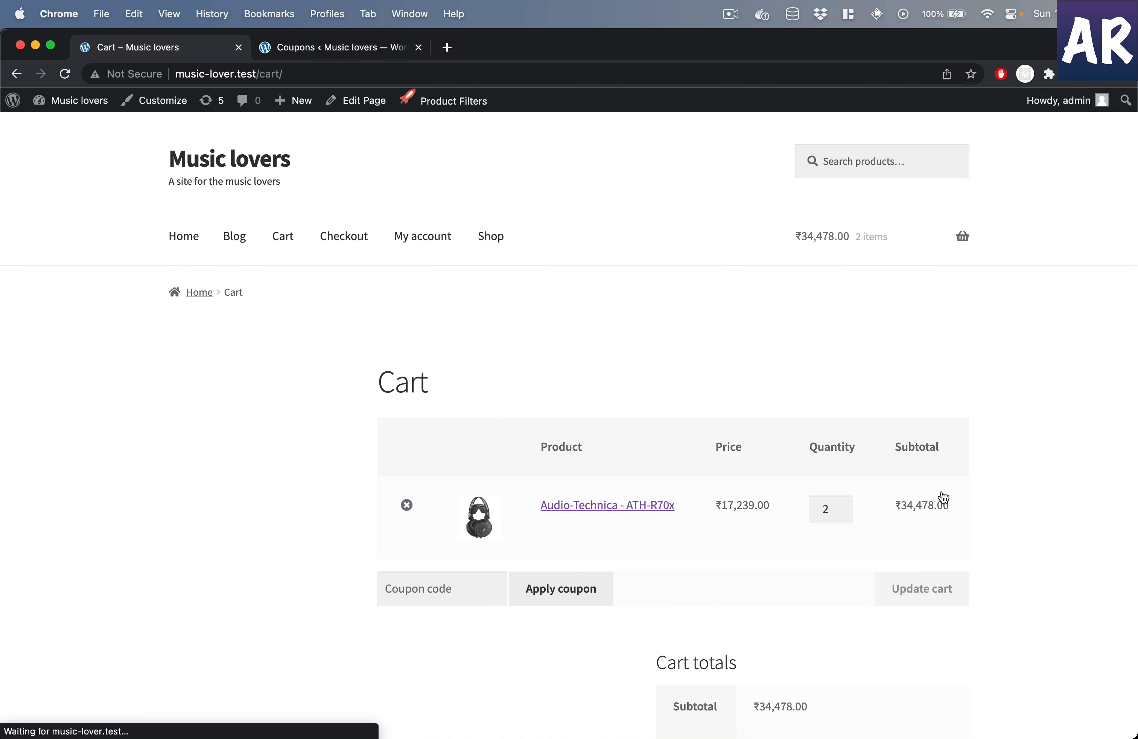
scroll(942, 496, "down", 3)
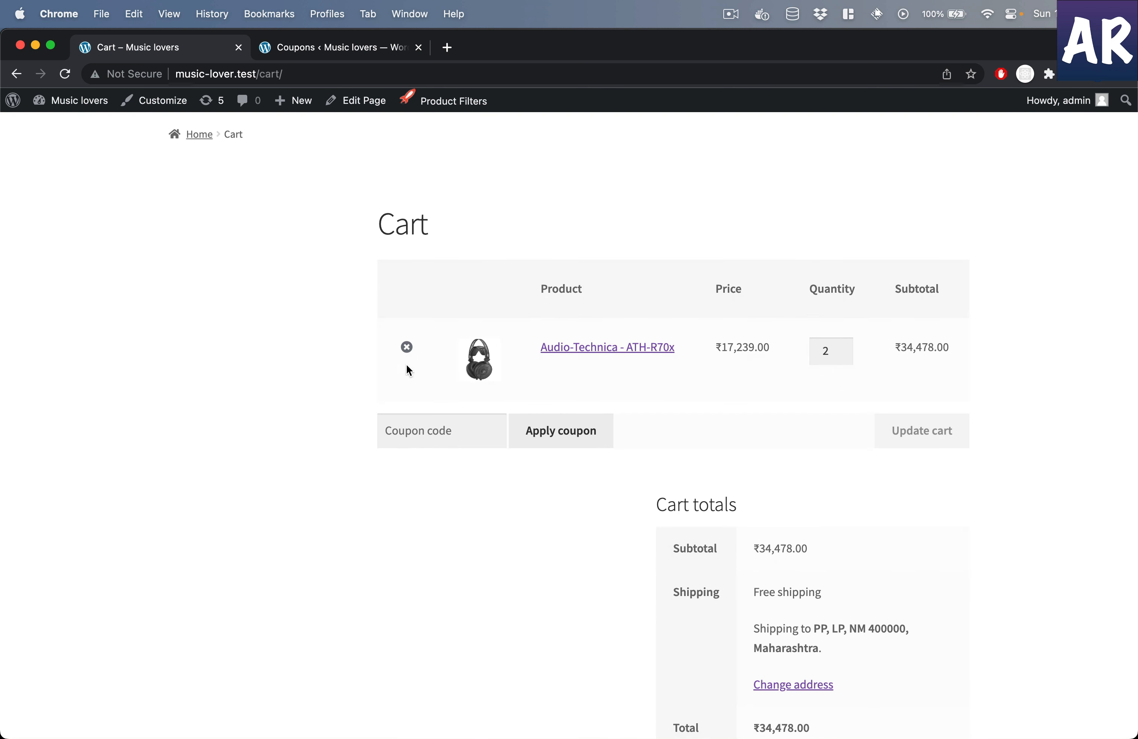
left_click(427, 424)
type("testpr")
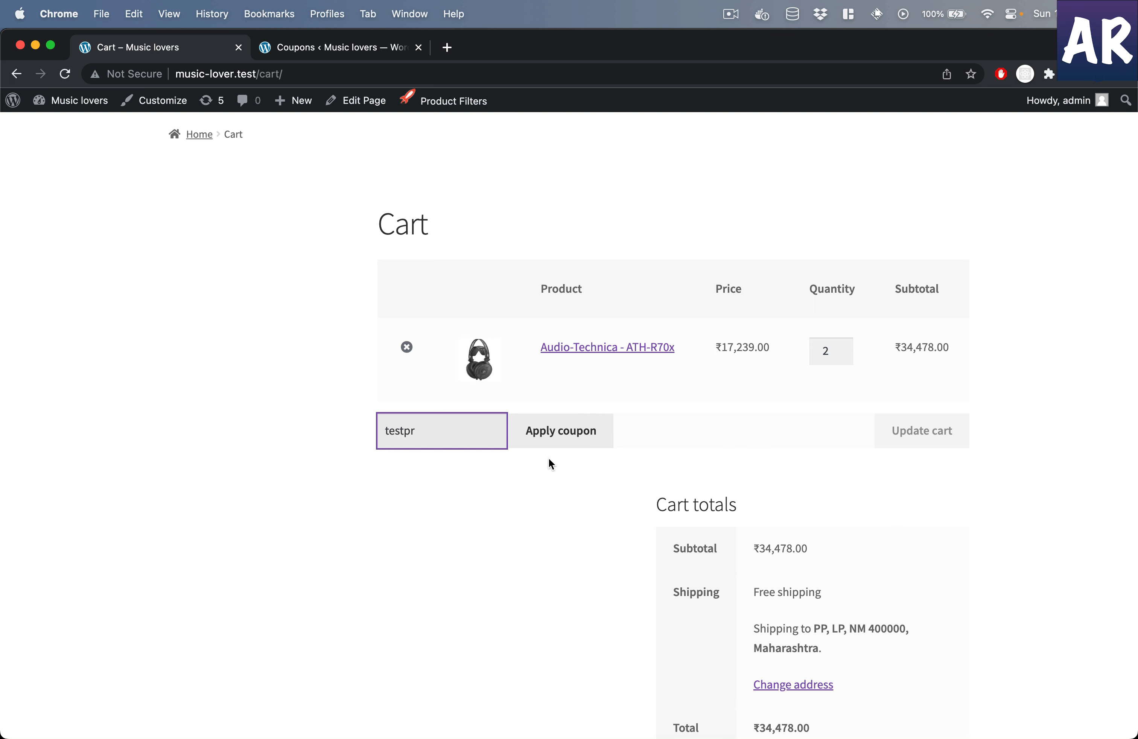
left_click(542, 436)
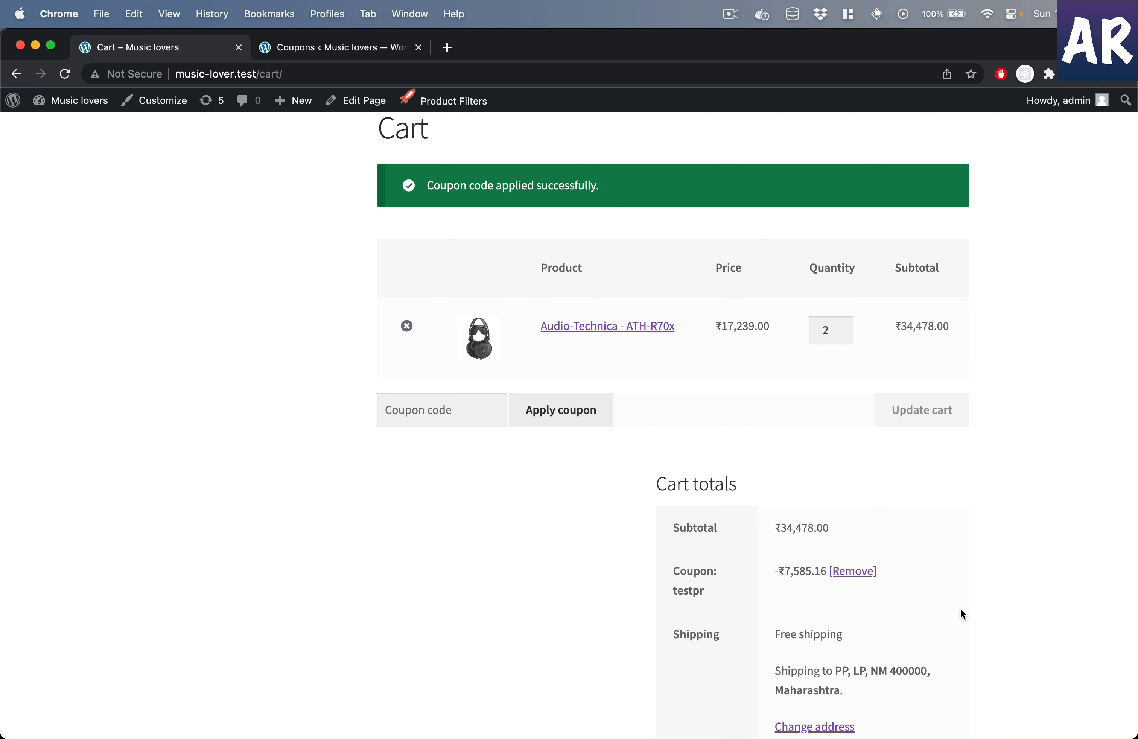
scroll(960, 609, "down", 2)
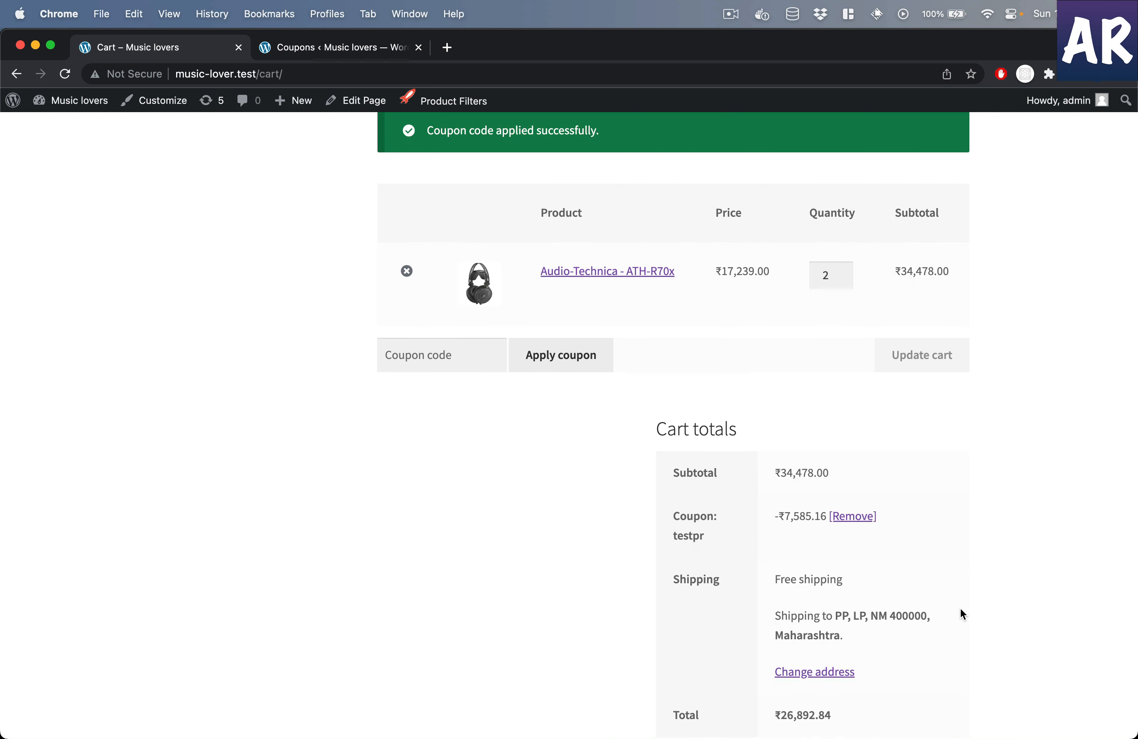
scroll(960, 609, "up", 3)
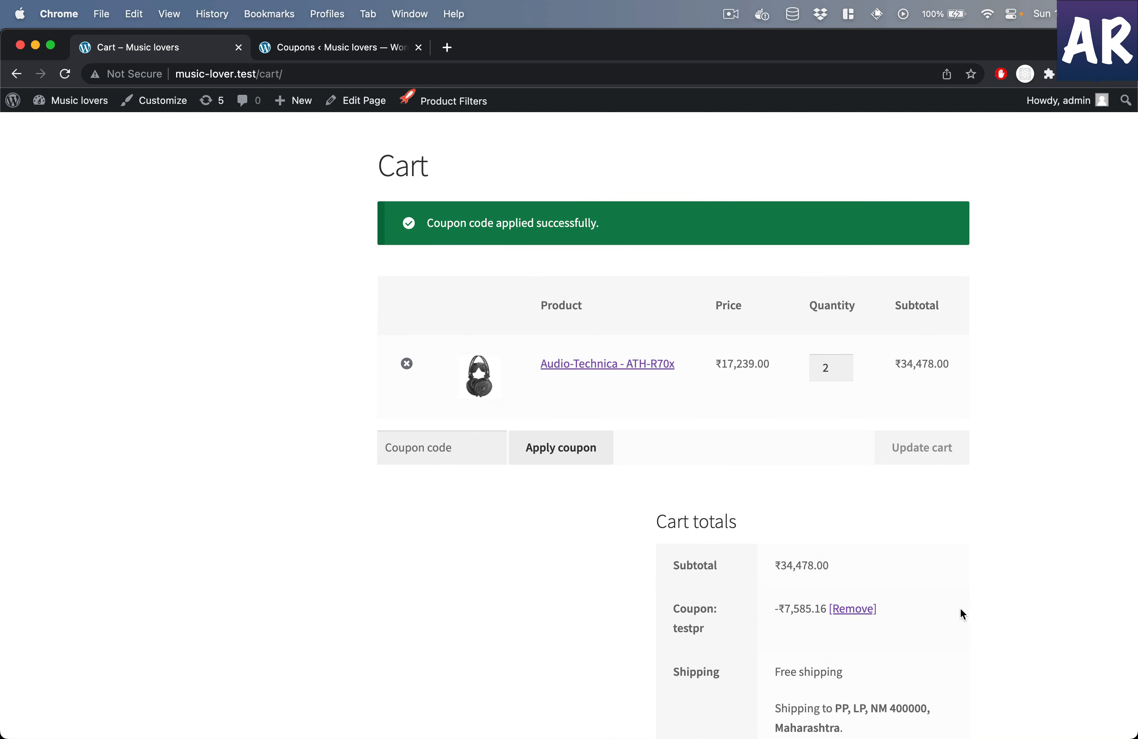
scroll(960, 608, "down", 12)
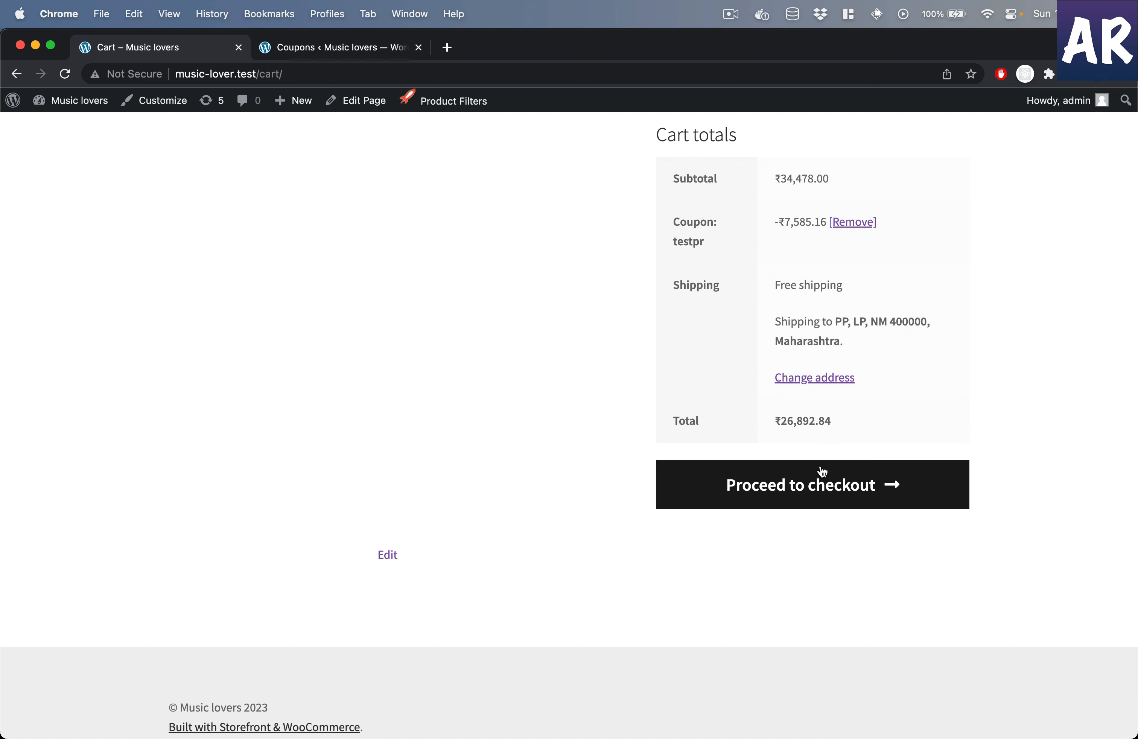
- Place the order at checkout so testpr is rejected as 'not yours' and the total returns to ₹34,478.00
left_click(831, 484)
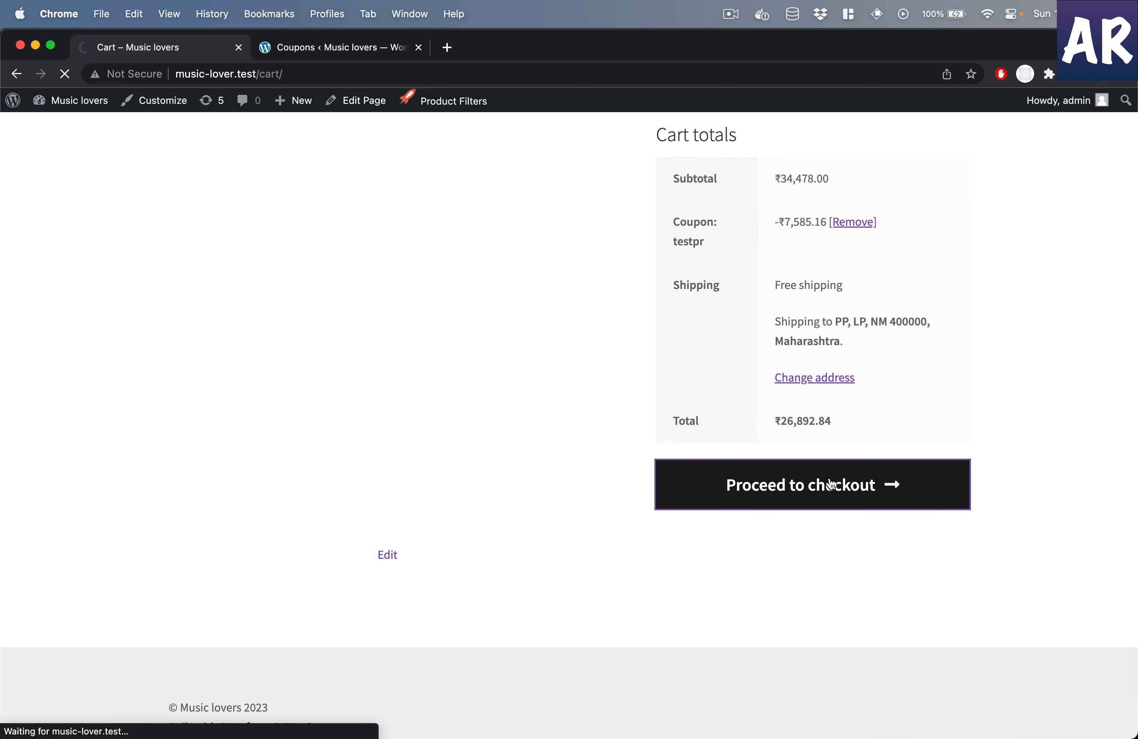
scroll(831, 484, "down", 10)
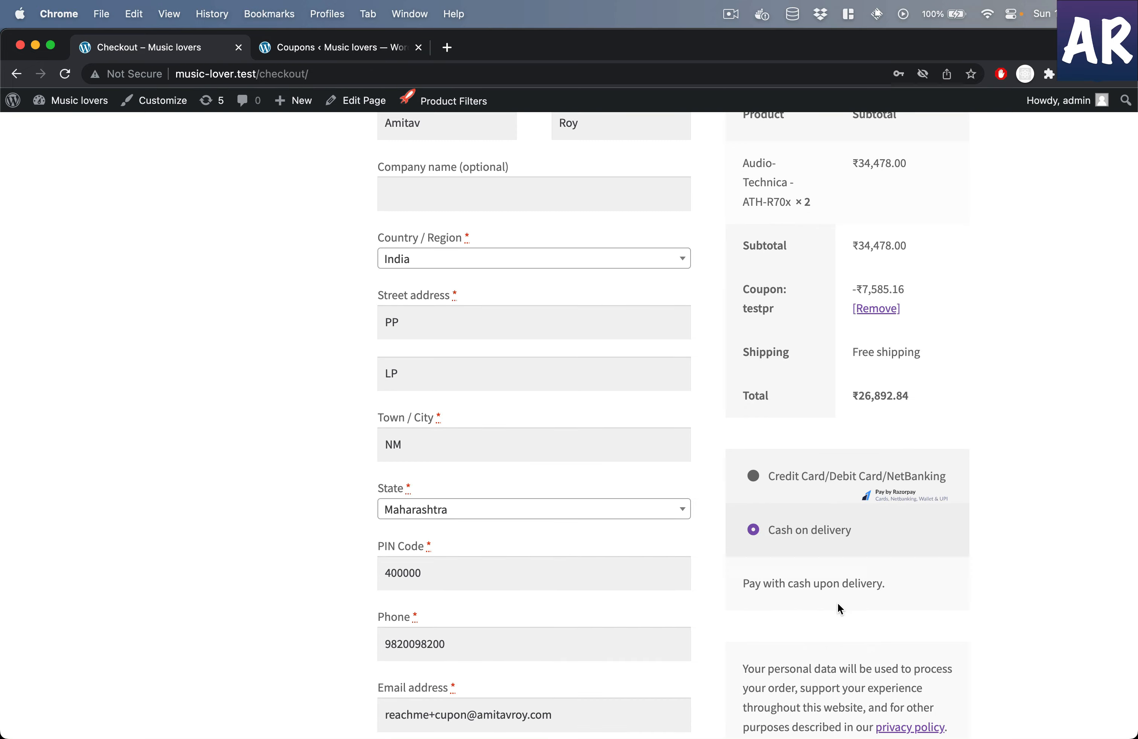
scroll(838, 603, "down", 5)
scroll(837, 603, "up", 14)
scroll(837, 602, "down", 4)
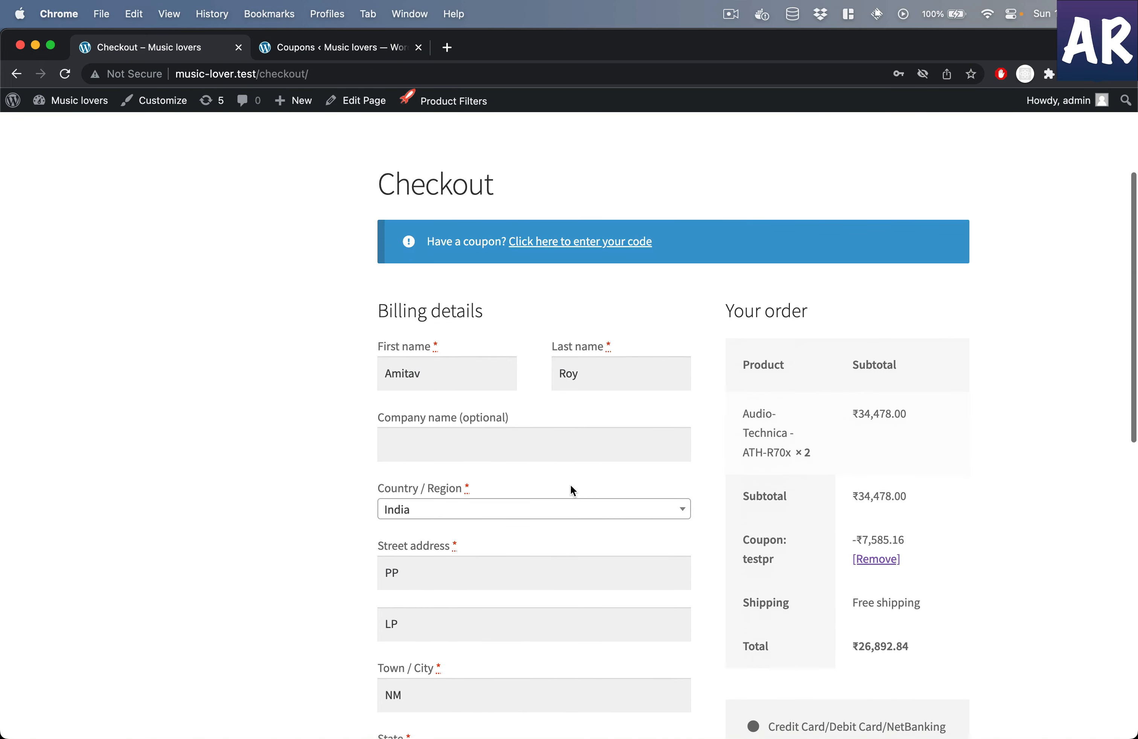
scroll(838, 622, "down", 7)
scroll(849, 615, "down", 2)
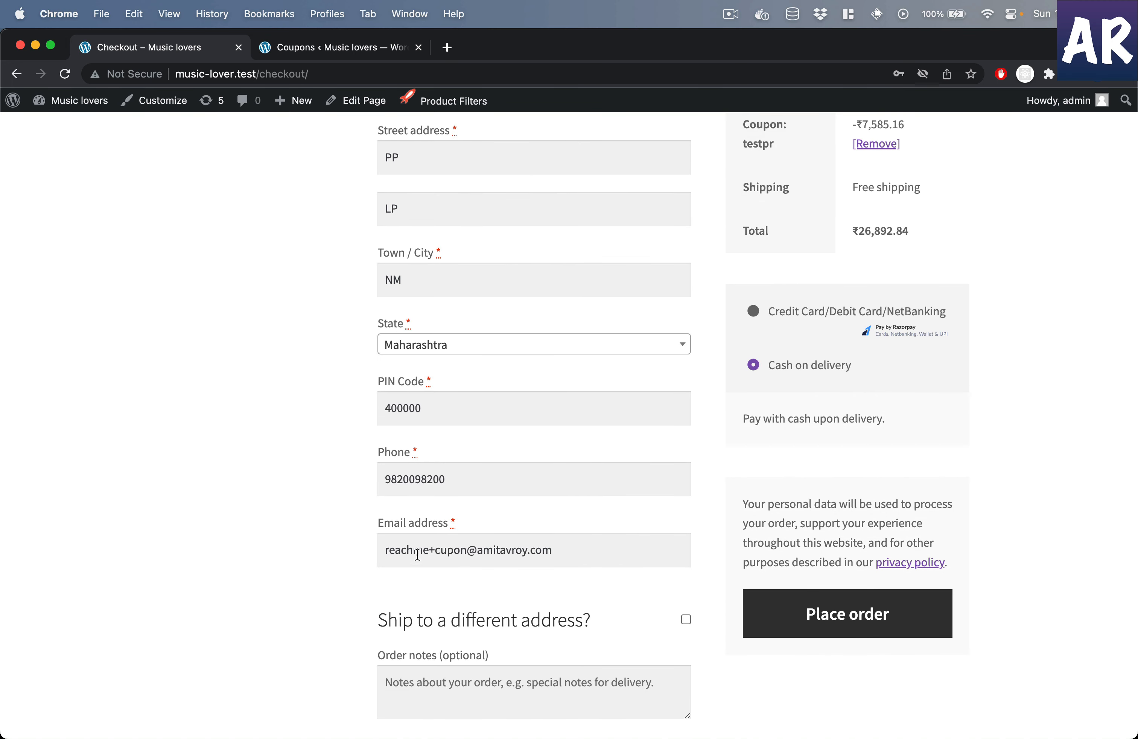
left_click(871, 622)
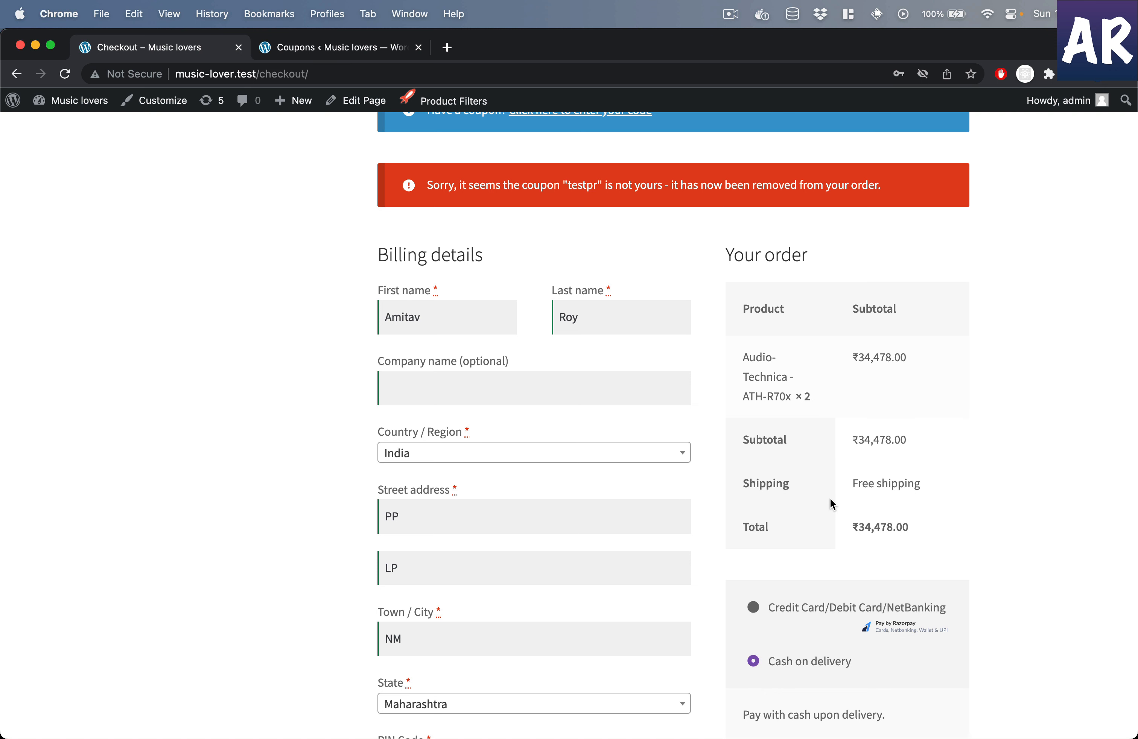
scroll(831, 501, "down", 3)
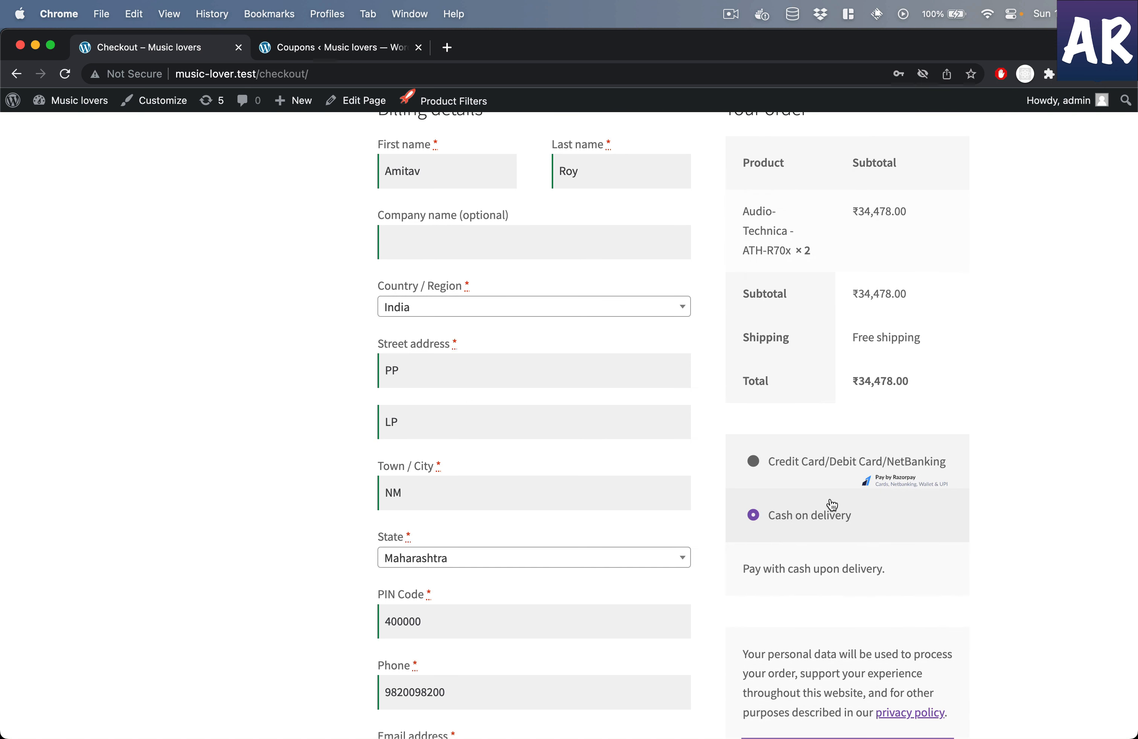